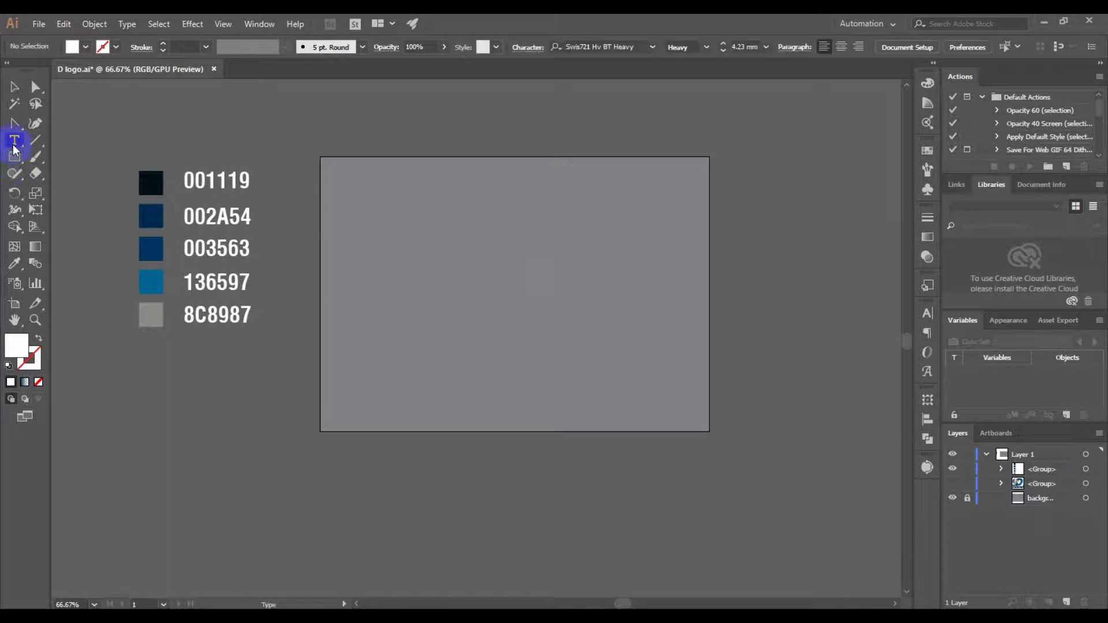
Place a text object on the artboard, enlarge it to about 23 mm, and replace its placeholder text with "D"
click(490, 263)
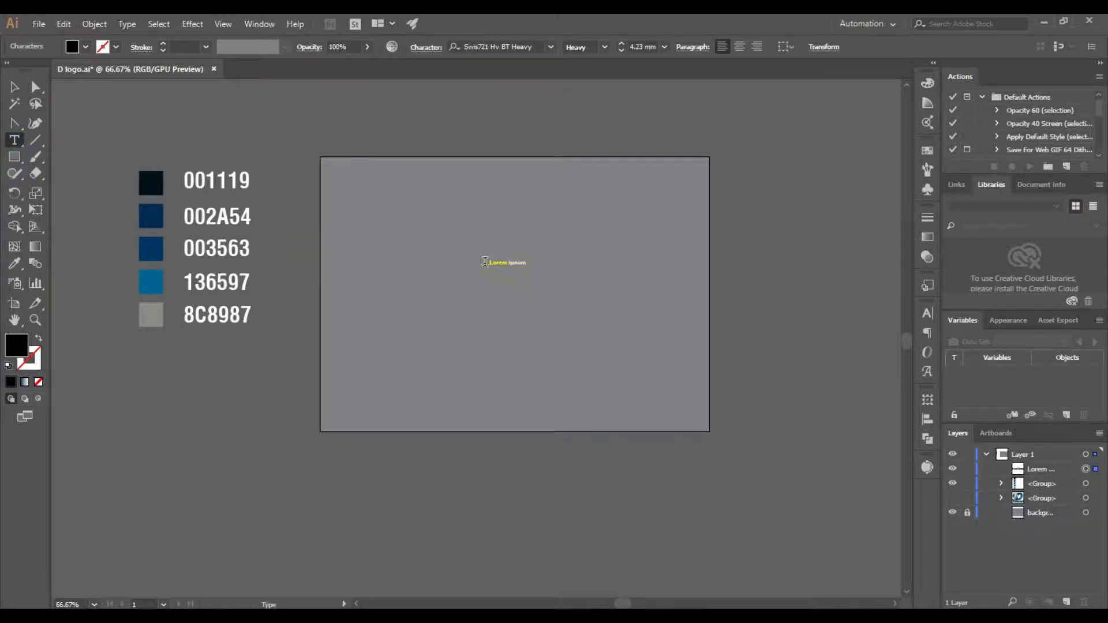
click(16, 93)
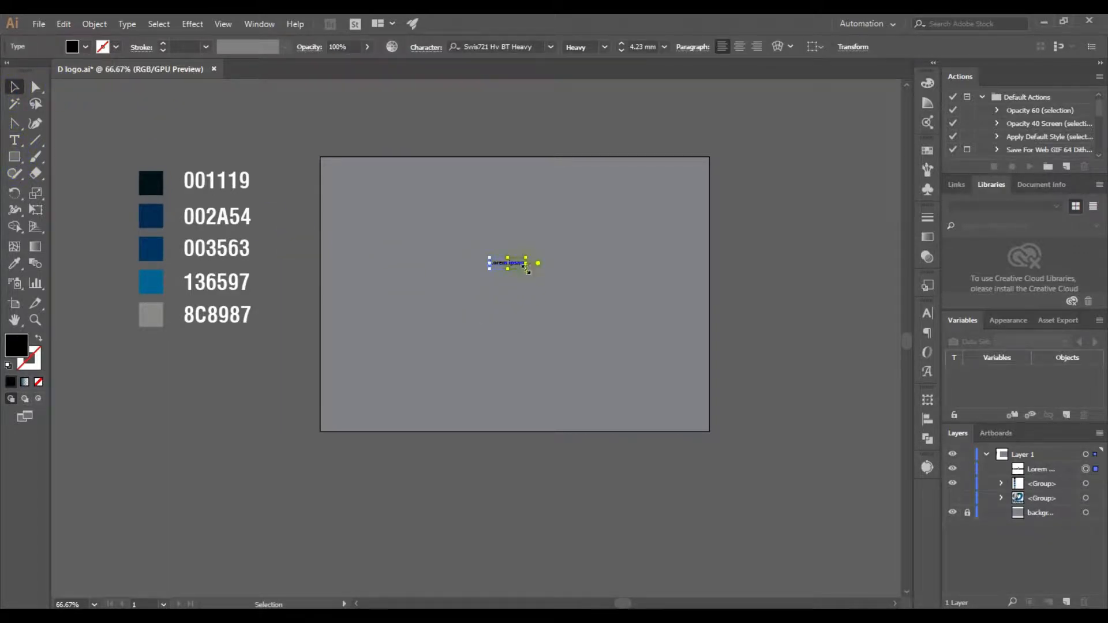
drag(525, 269, 693, 441)
drag(653, 298, 619, 297)
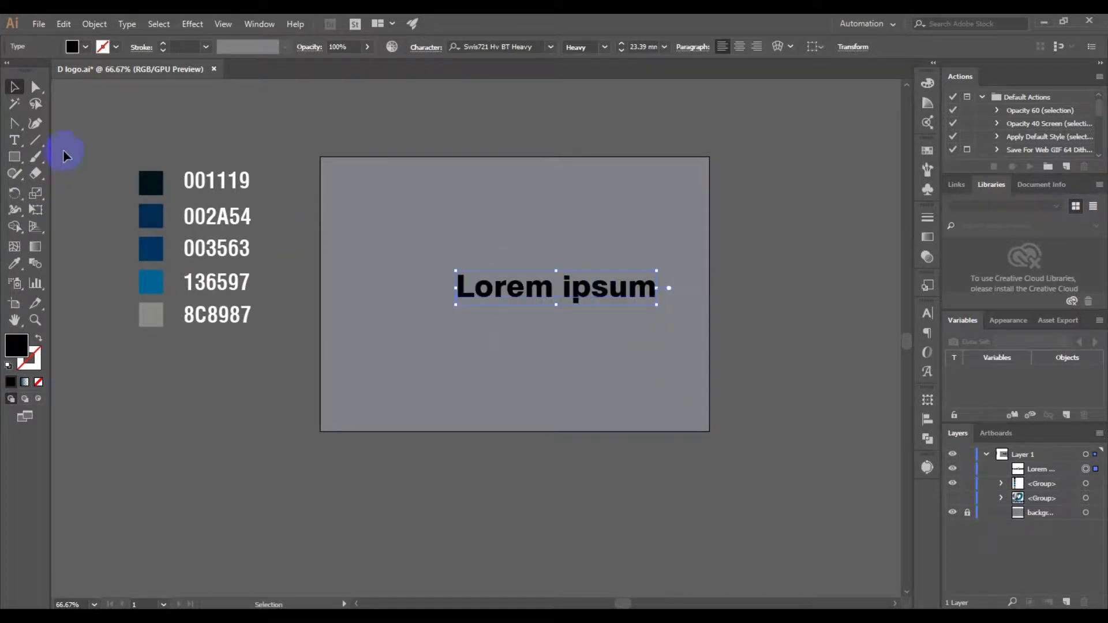
key(t)
drag(458, 290, 658, 303)
text(D)
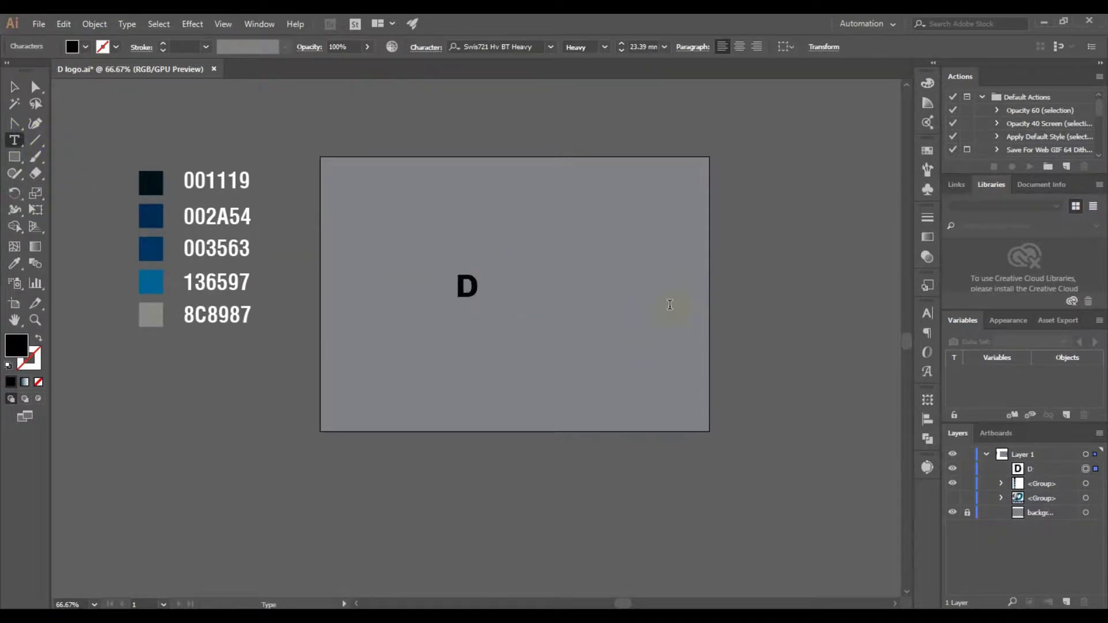
Enlarge the letter D to a font size of about 169 mm so it spans most of the artboard's height
click(13, 88)
drag(478, 306, 560, 423)
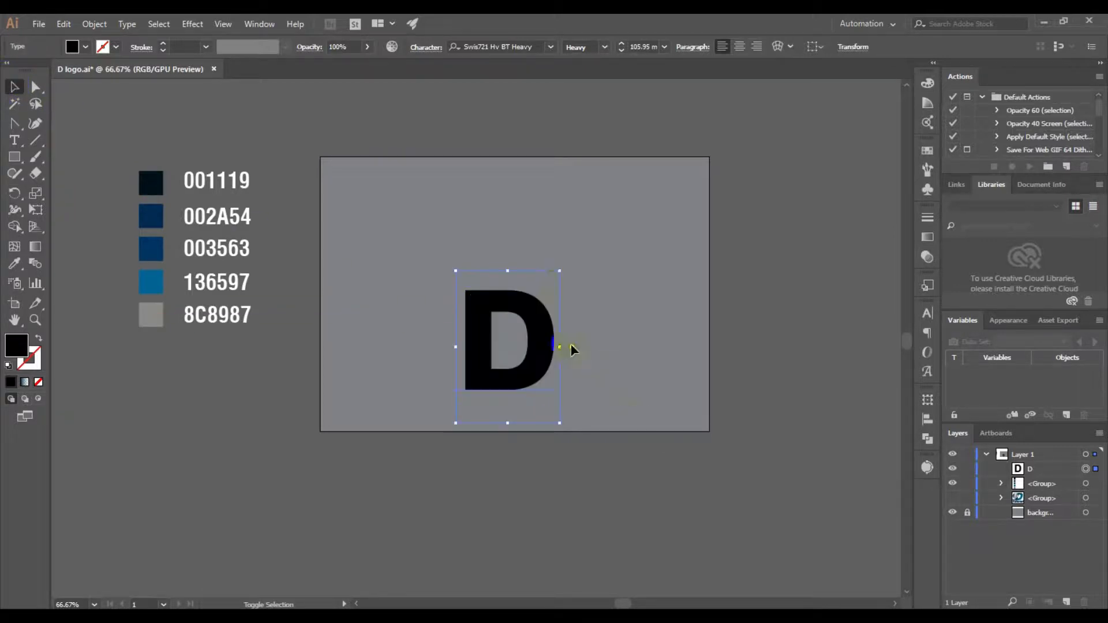
drag(560, 270, 637, 183)
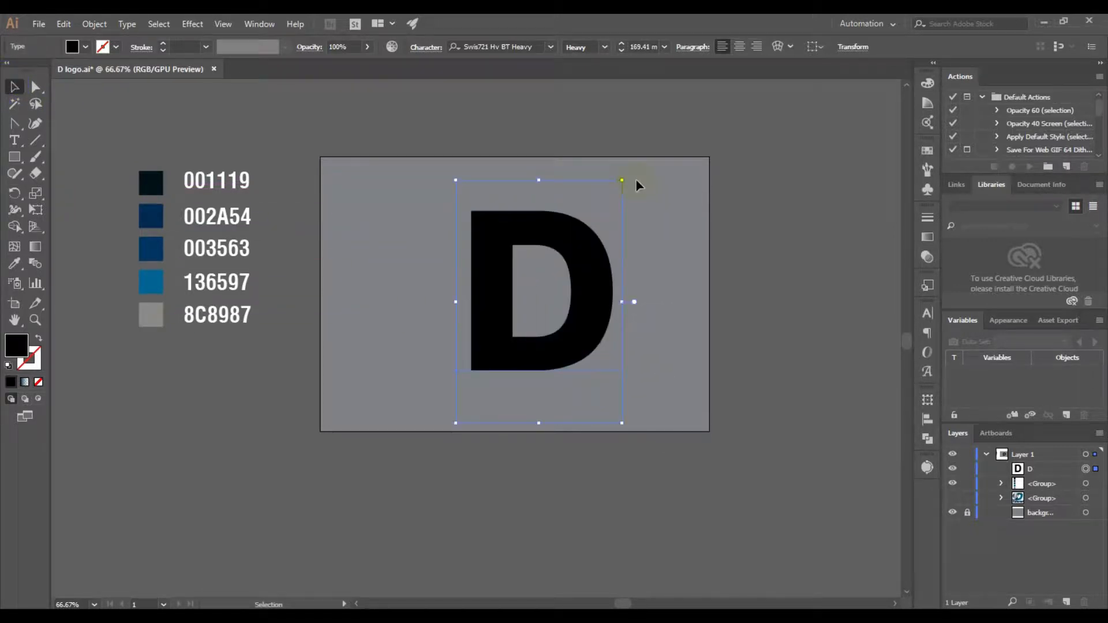
click(797, 293)
Shear the letter D by 10° along the horizontal axis
right_click(514, 221)
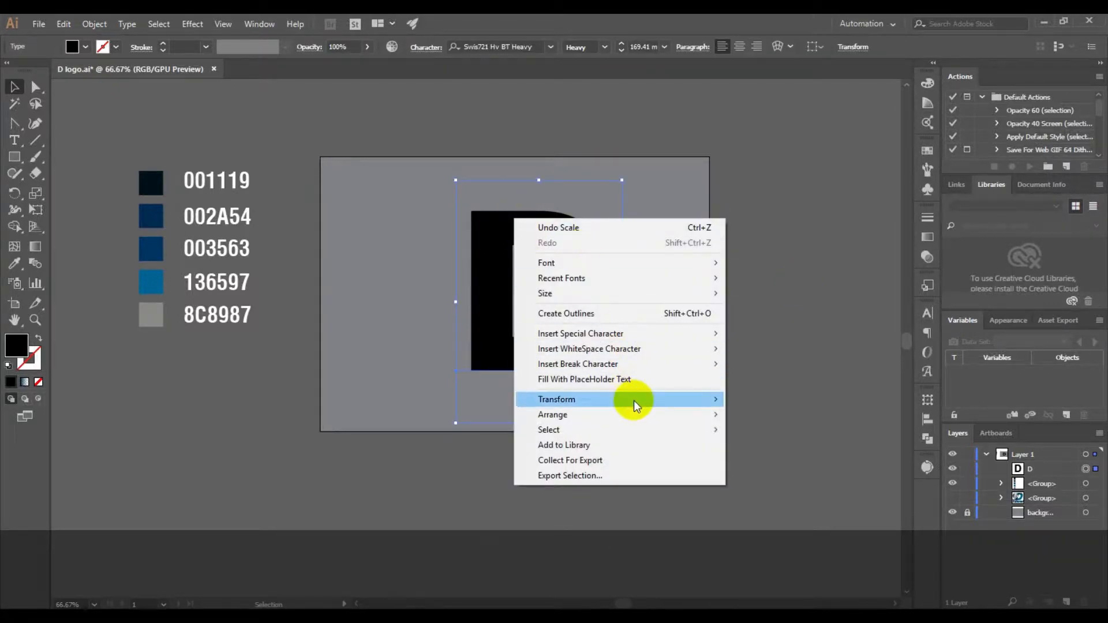
mouse_move(633, 400)
click(758, 480)
click(827, 221)
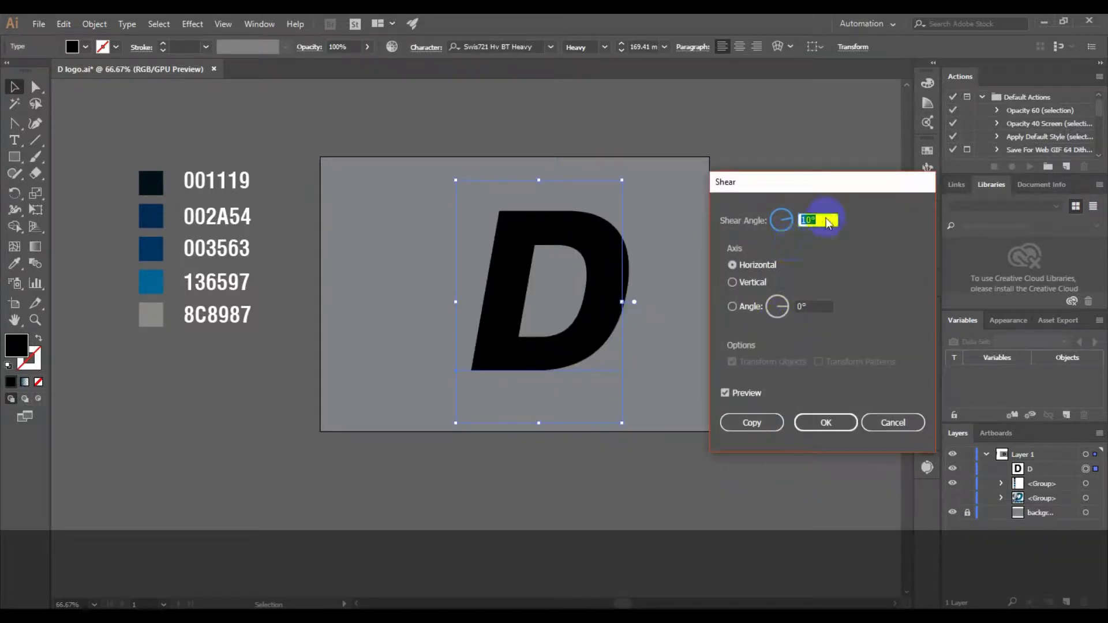
click(832, 425)
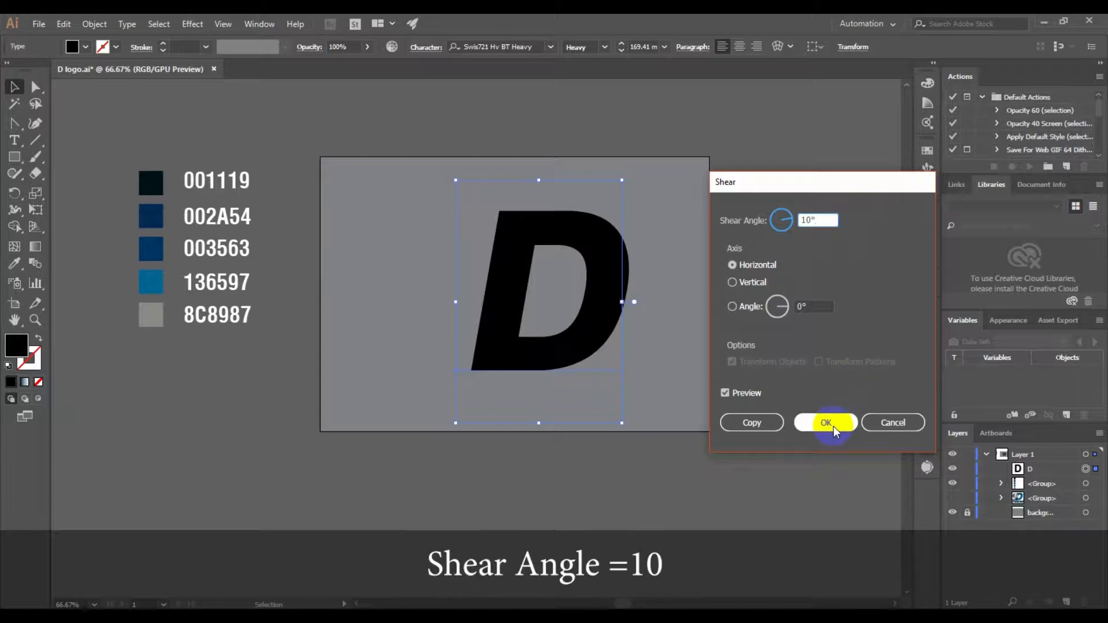
Convert the slanted D text to outlines and deselect it
right_click(593, 225)
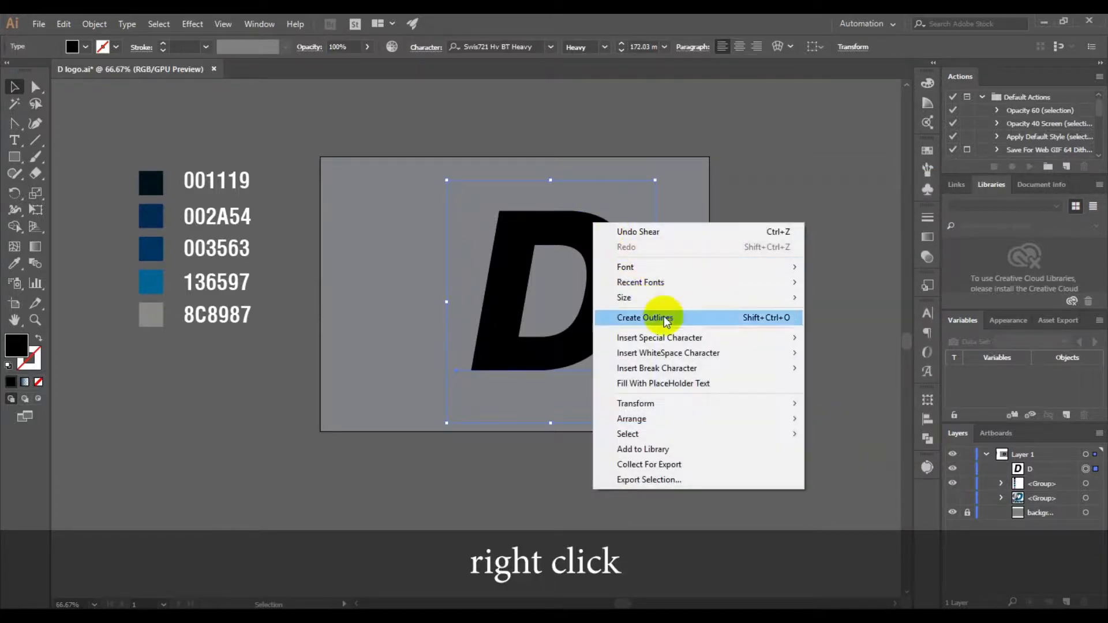
click(673, 319)
click(784, 302)
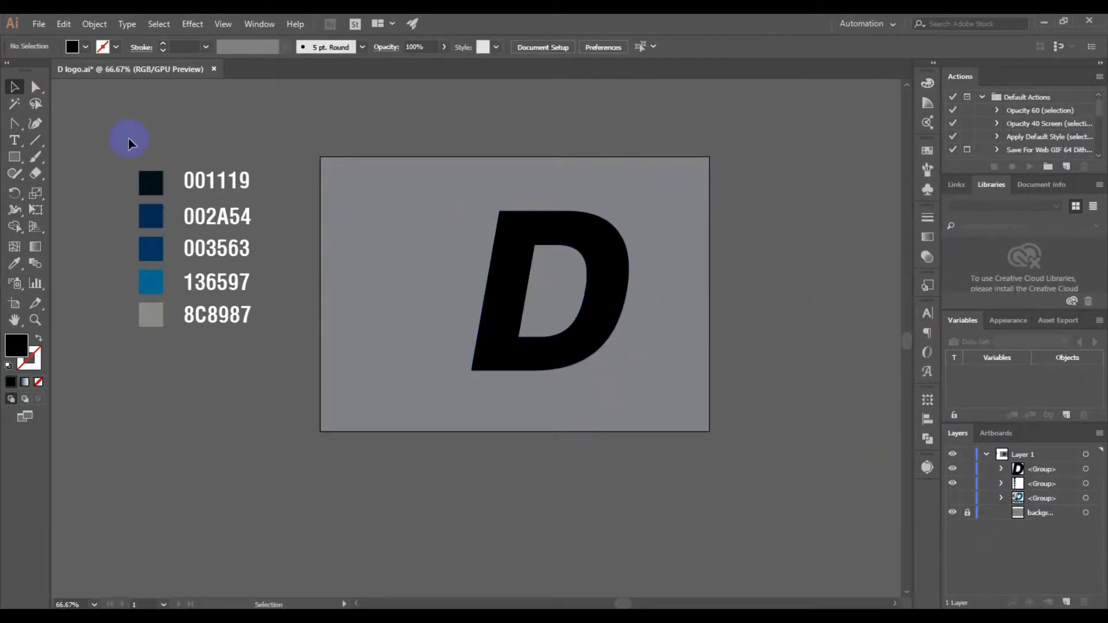
Slant the D's stem further by moving its outer upper-left anchor right to about X 421 pt and its lower-left anchor slightly left
click(38, 86)
click(502, 215)
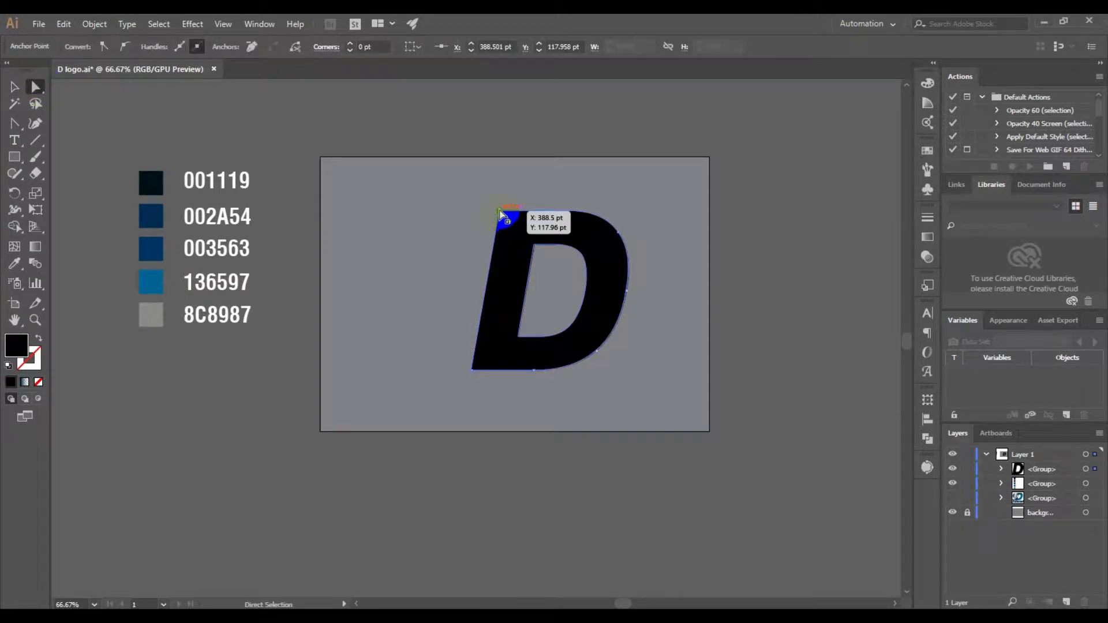
click(594, 281)
scroll(501, 228, up, 1)
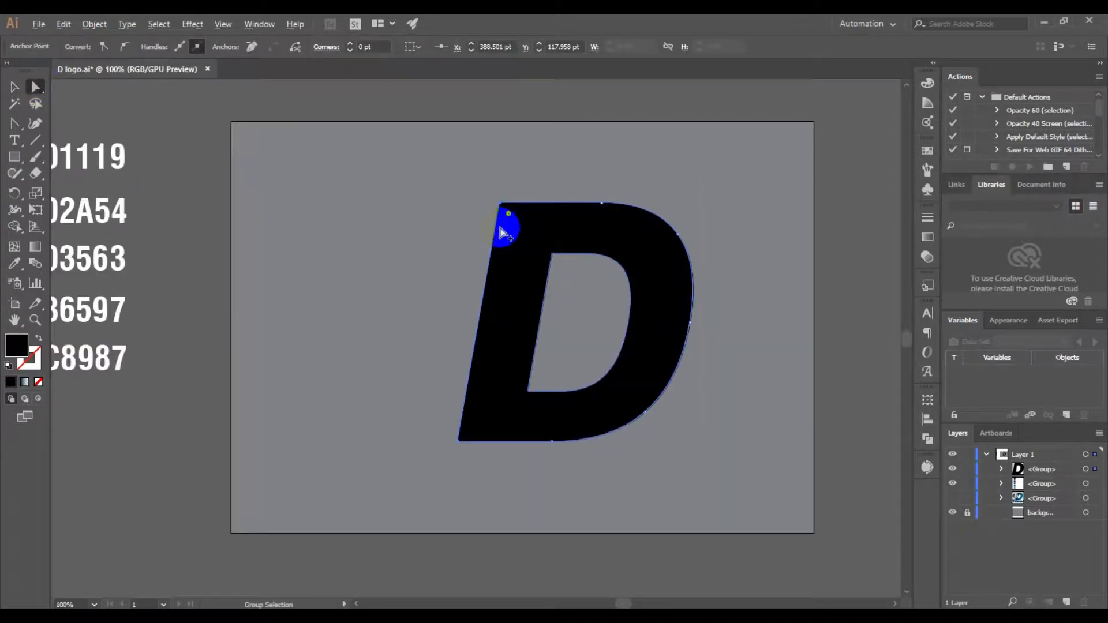
drag(510, 209, 521, 206)
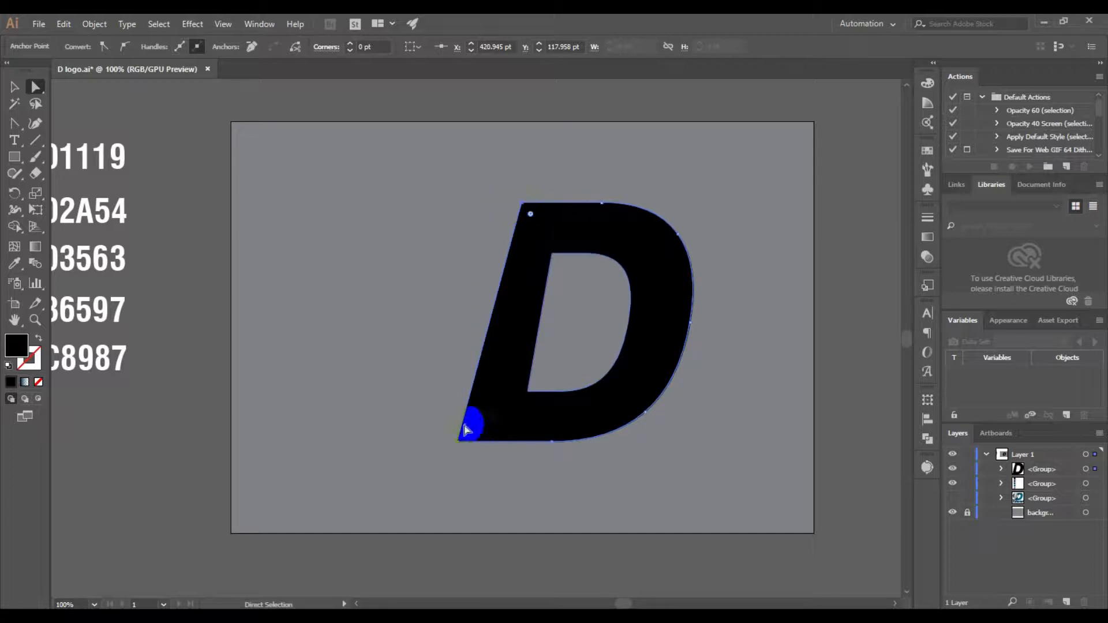
drag(459, 444, 447, 443)
click(768, 362)
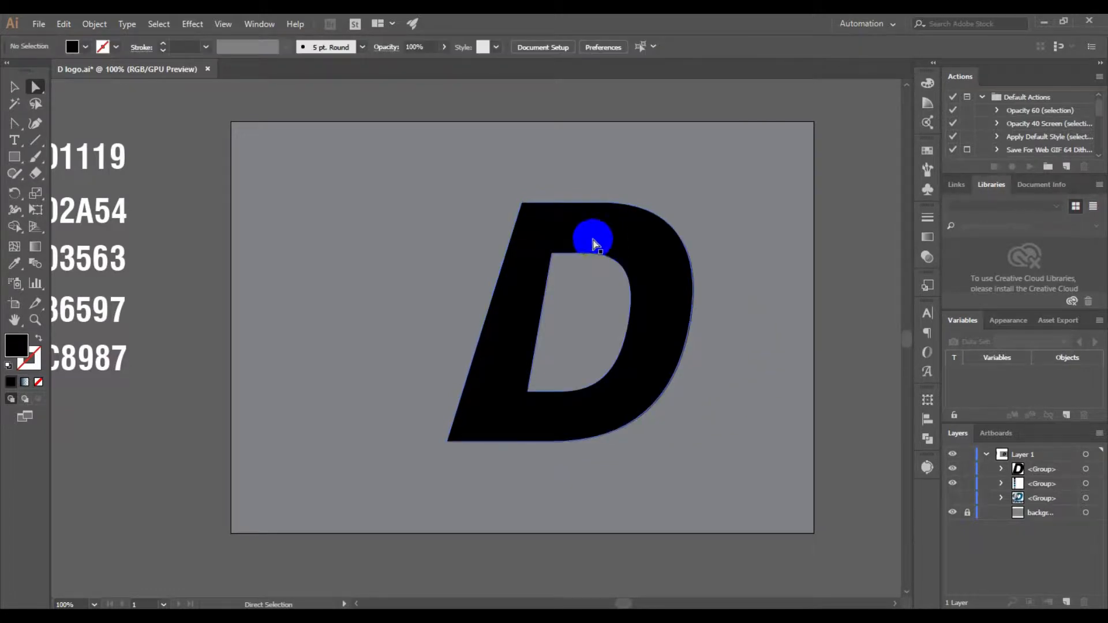
Round the D's outer upper-left corner with a radius of about 69.6 pt
click(523, 206)
drag(531, 218, 556, 254)
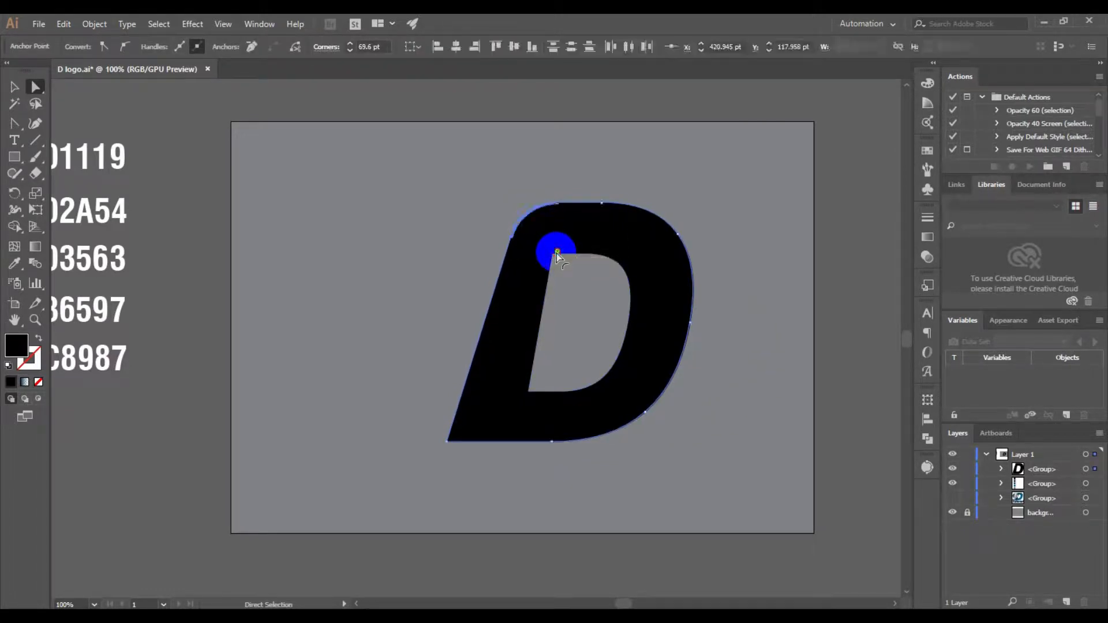
click(15, 88)
click(581, 165)
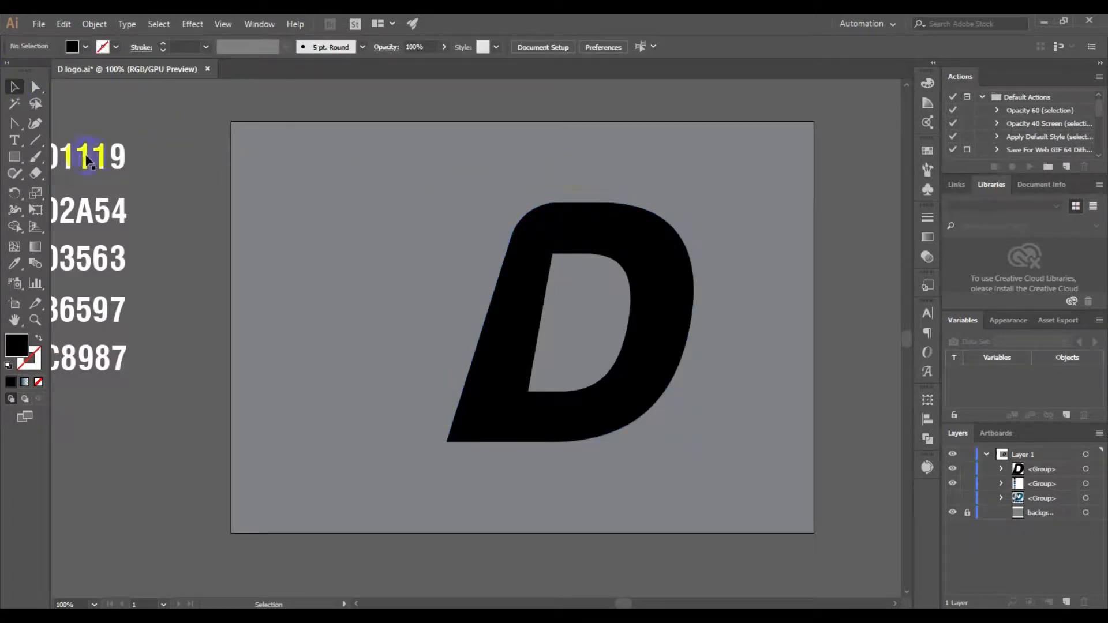
Draw a rectangle about 152 by 325 pt over the D's stem, with its lower edge on the letter's baseline
click(14, 157)
drag(510, 234, 510, 233)
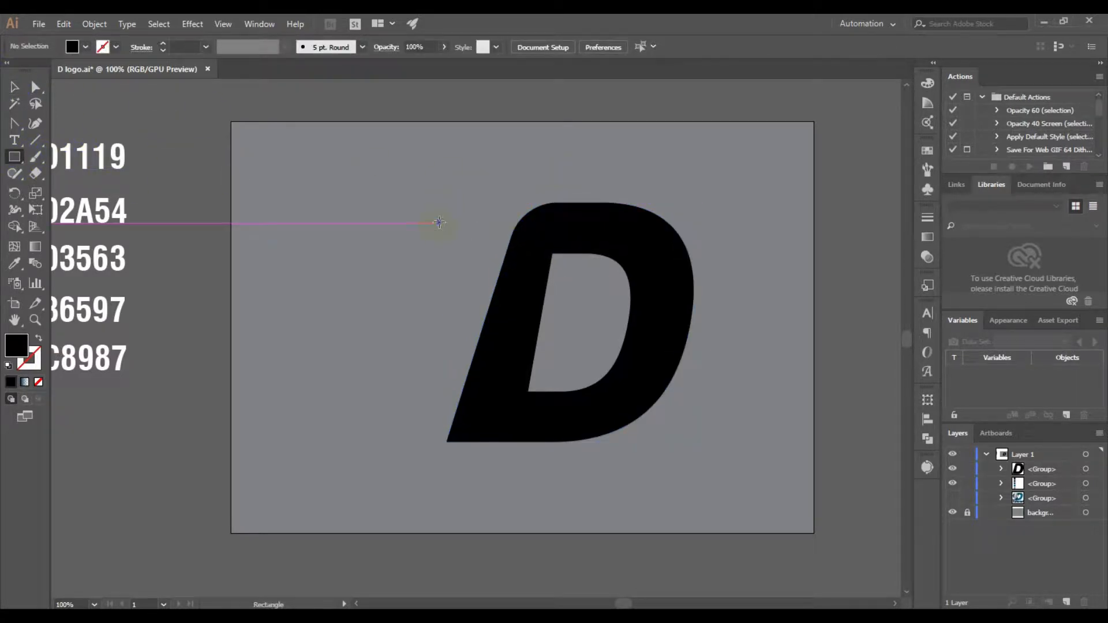
drag(440, 216, 553, 442)
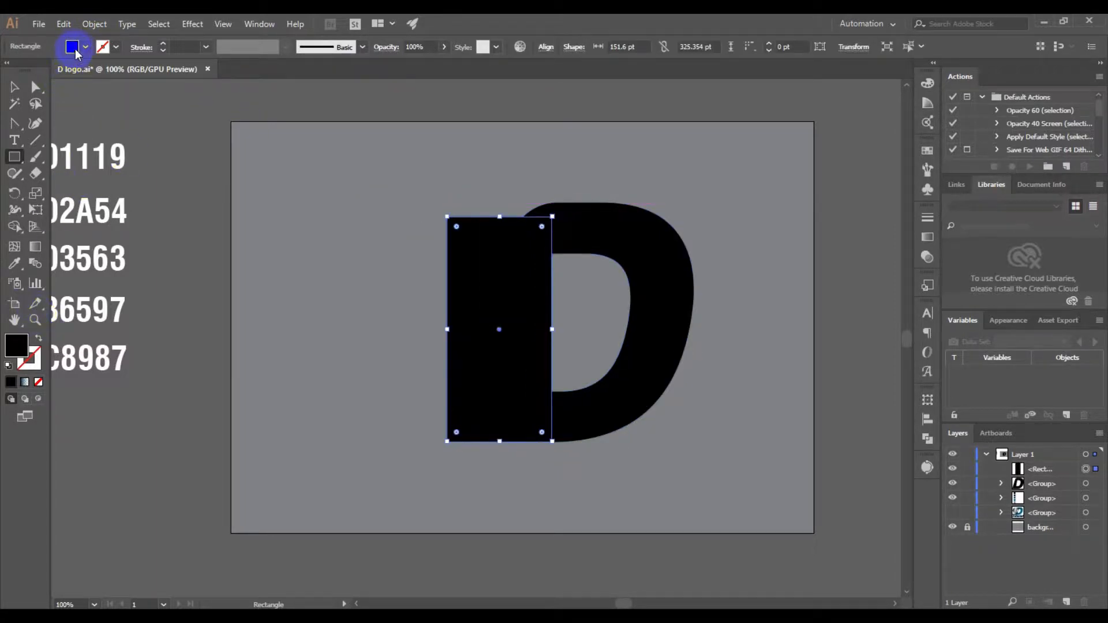
Give the rectangle a white stroke and no fill
click(76, 52)
click(29, 69)
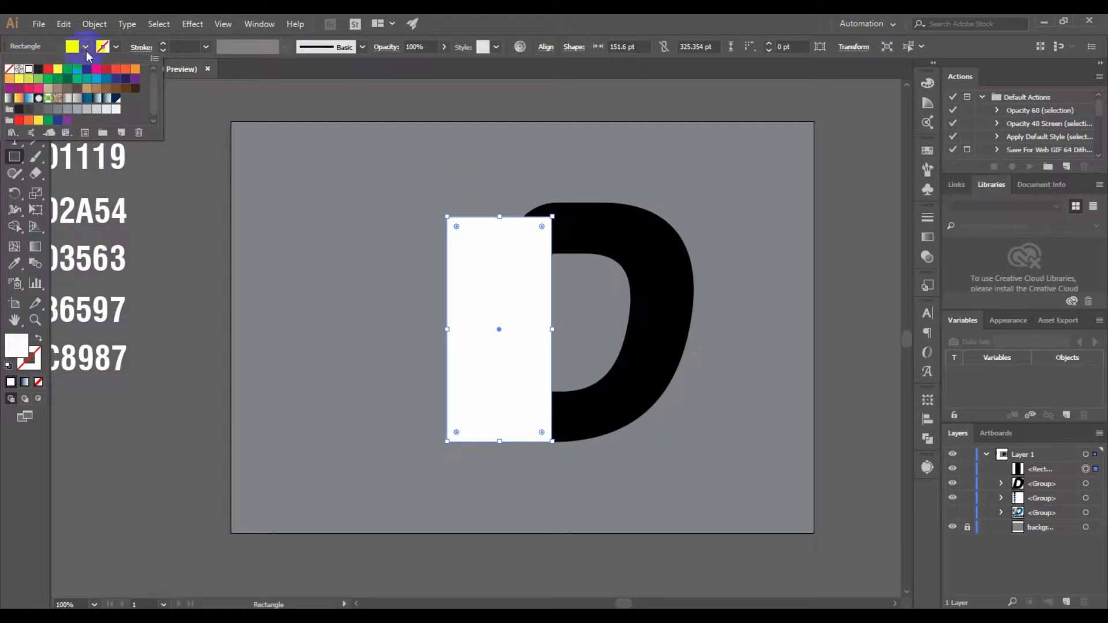
click(38, 339)
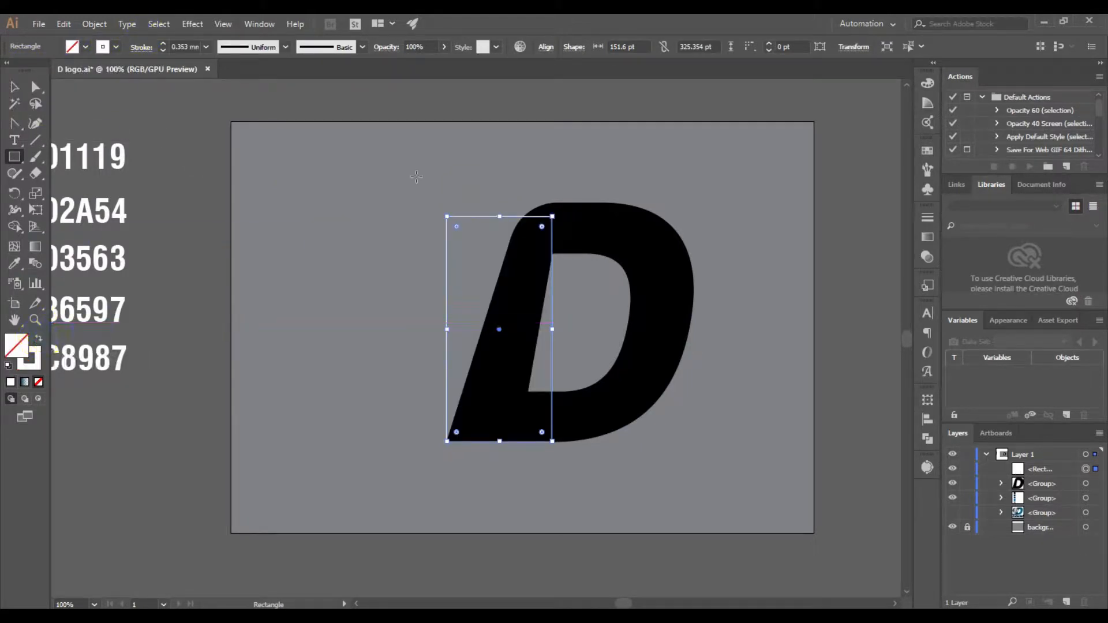
Extend the rectangle's upper edge slightly so its height is about 330 pt
click(15, 87)
scroll(499, 218, up, 1)
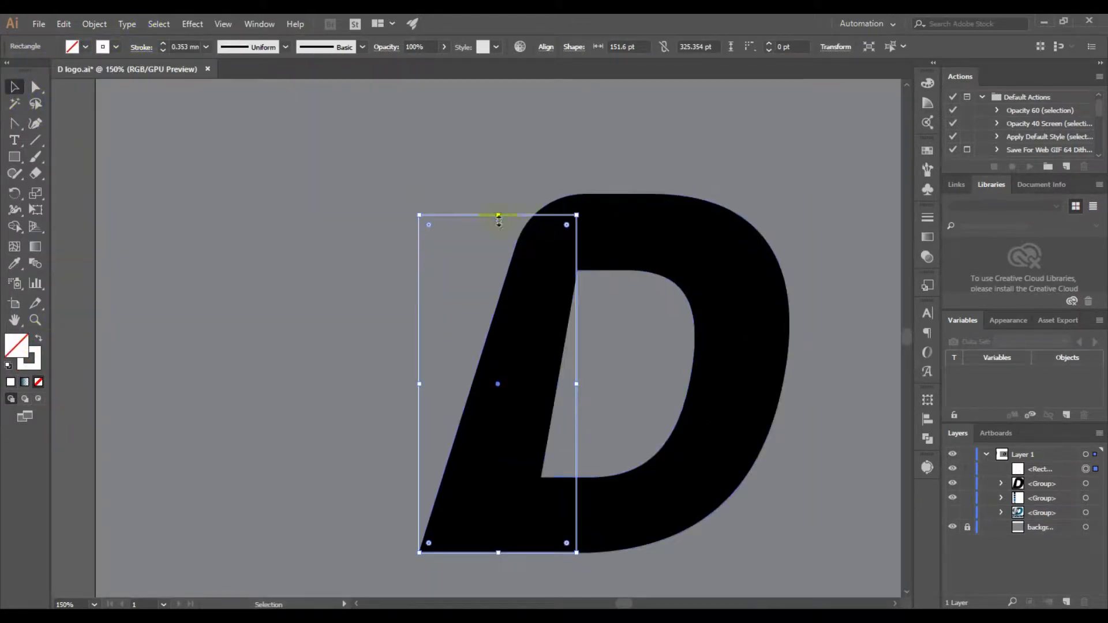
drag(499, 215, 498, 210)
drag(644, 364, 571, 300)
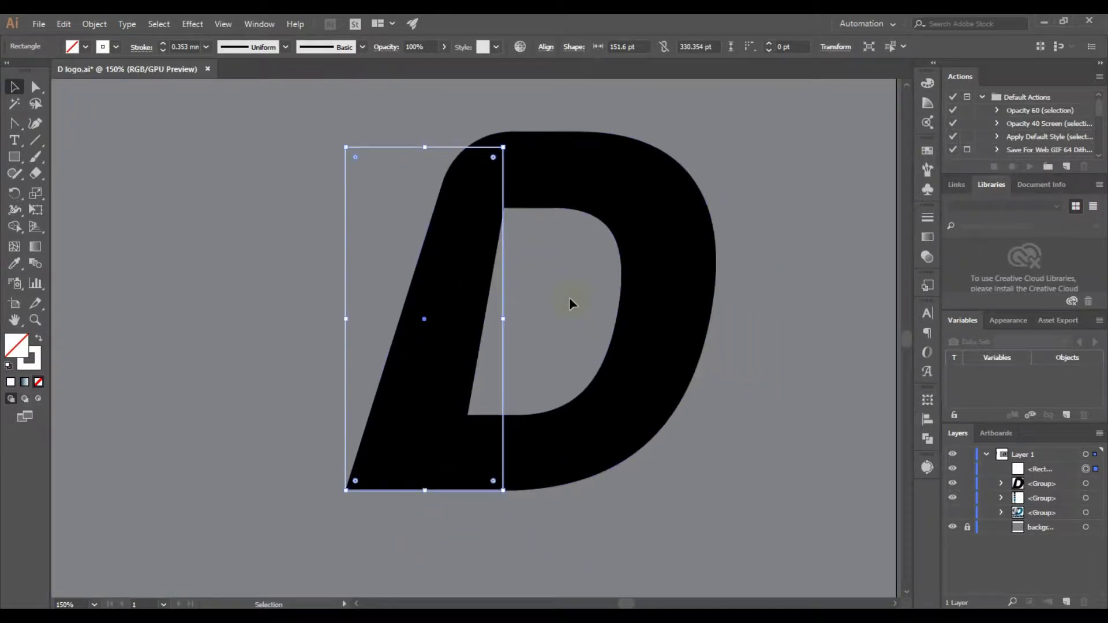
Add an anchor point near the middle of the rectangle's right edge and delete its lower-right corner anchor
click(14, 128)
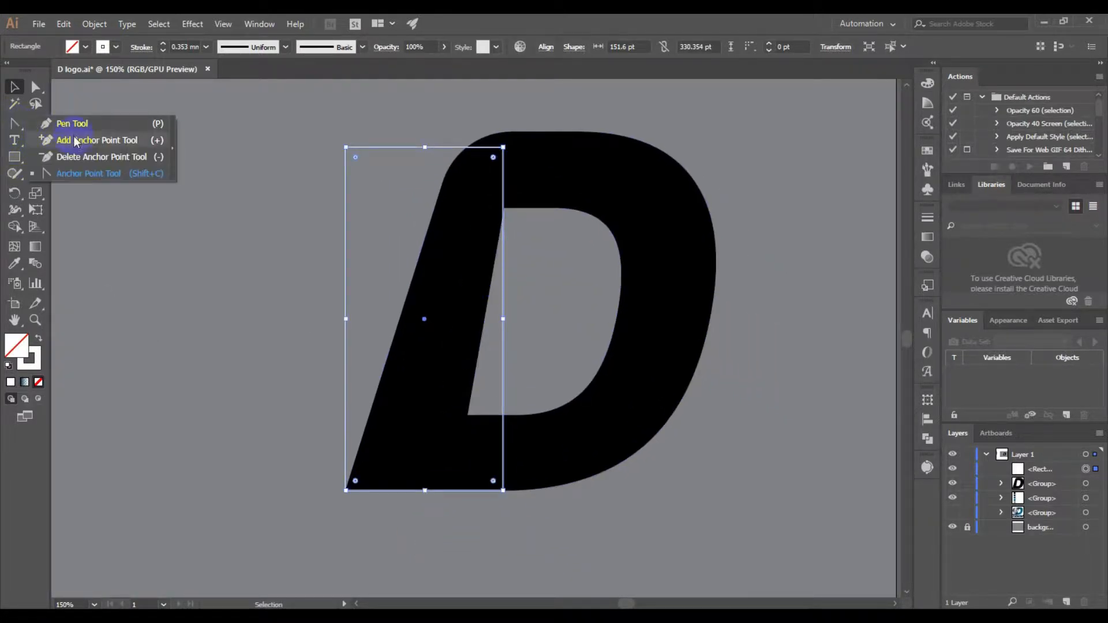
click(93, 139)
click(504, 294)
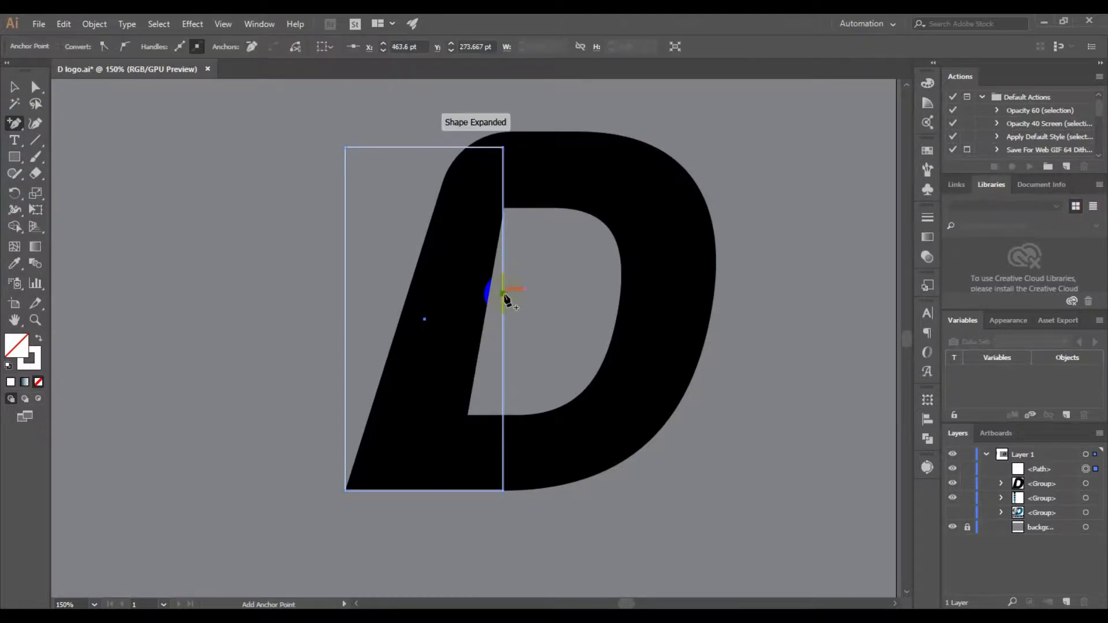
click(35, 87)
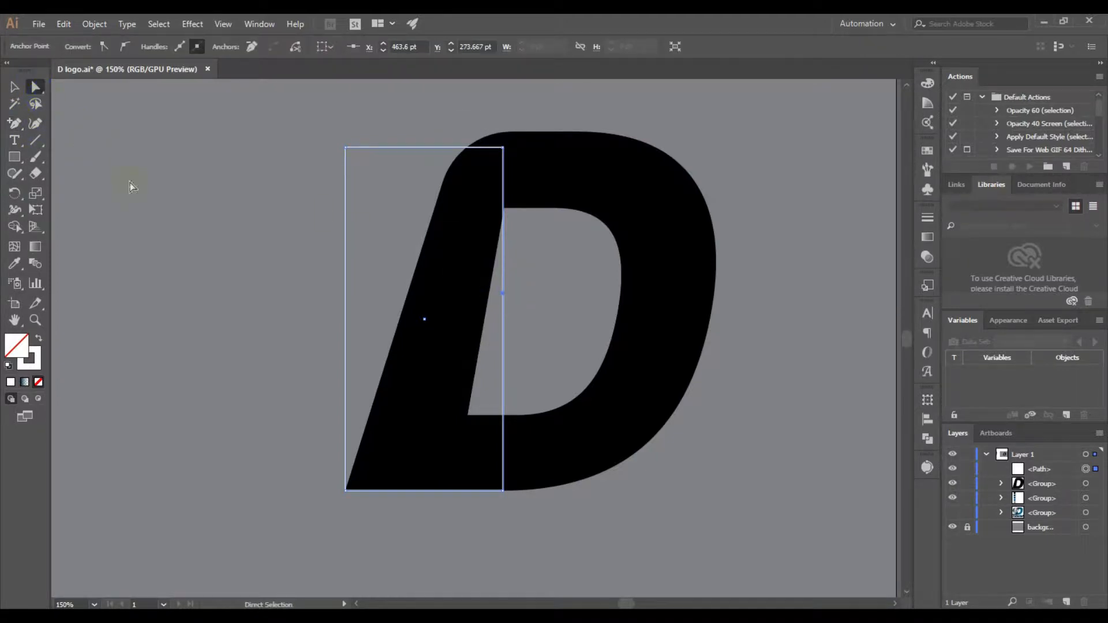
click(504, 491)
click(14, 123)
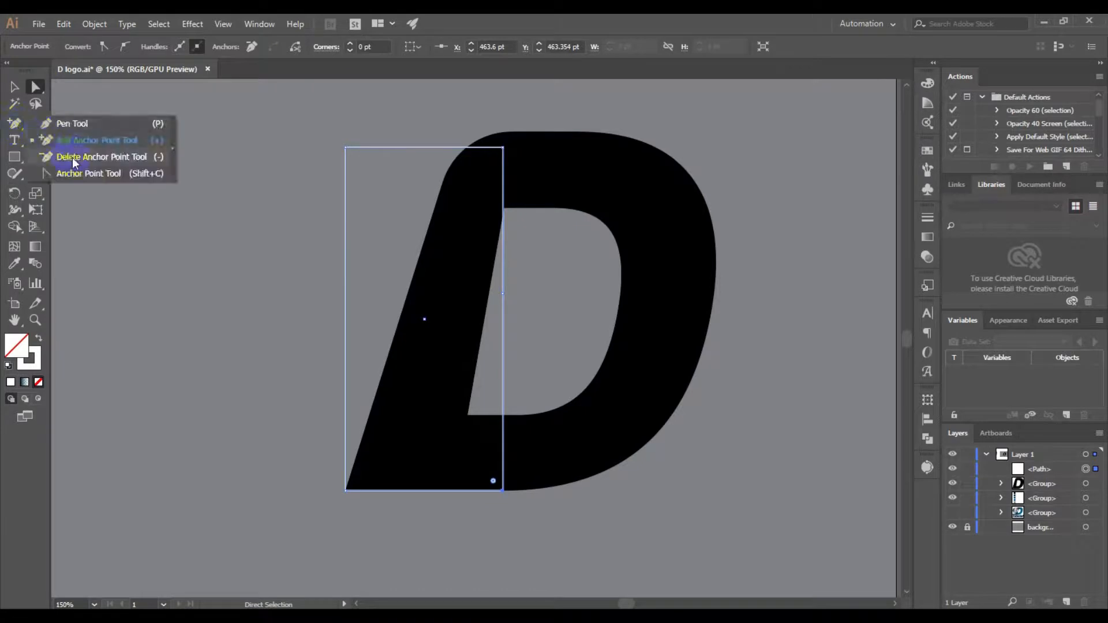
click(93, 154)
click(504, 490)
Move the path's upper-right anchor left onto the D's rounded outer edge
click(35, 87)
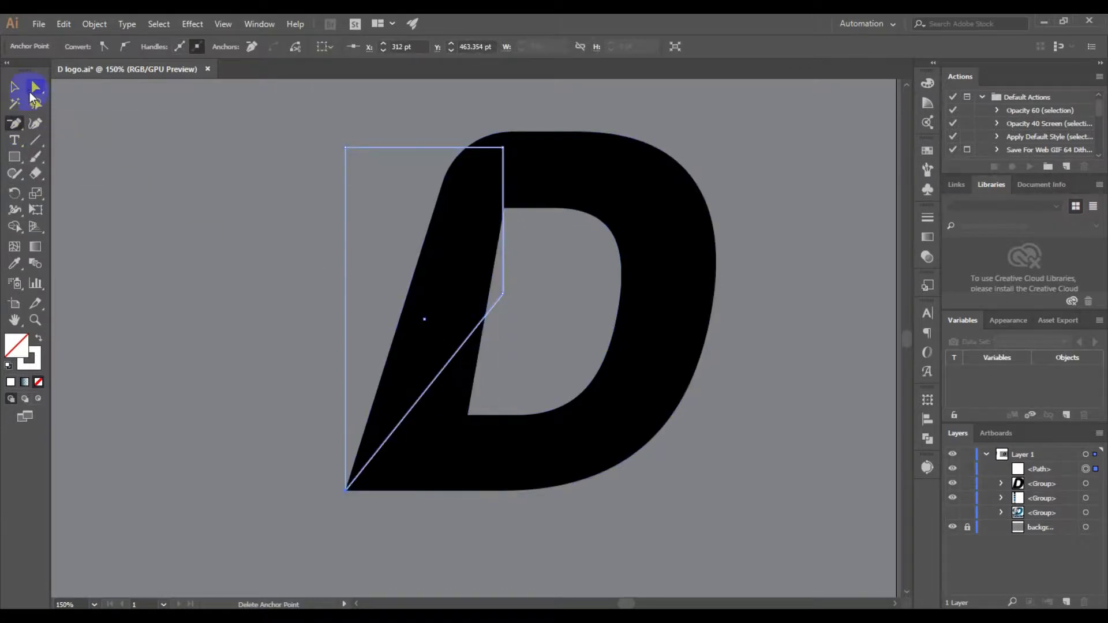
click(501, 152)
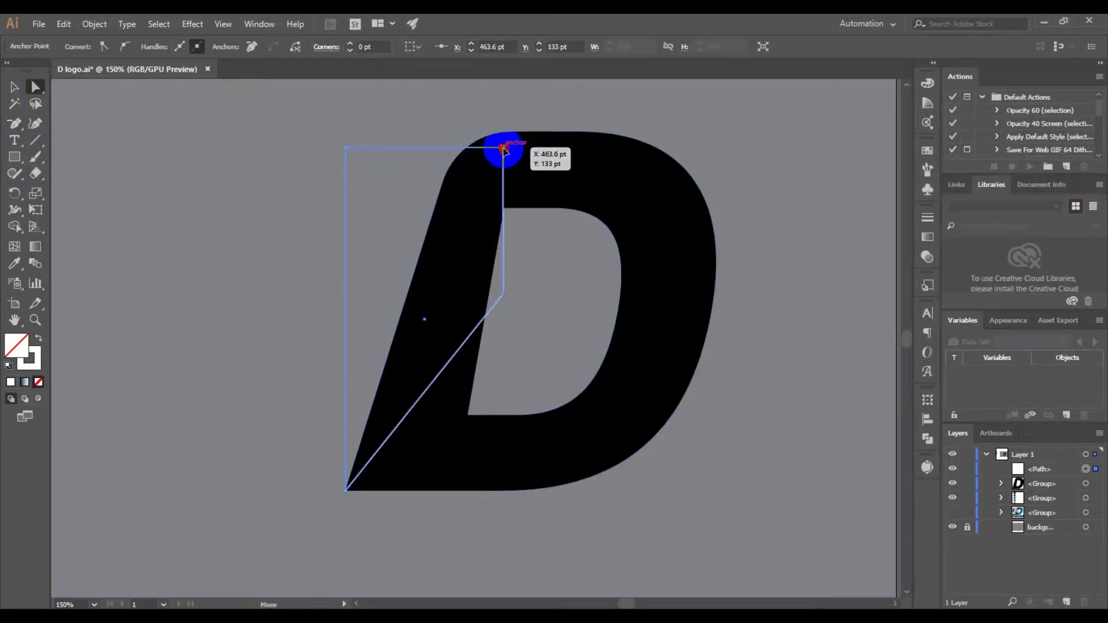
drag(502, 152, 467, 149)
Bend the path's two right-hand segments into inward curves meeting at the point, and give the path a white fill without stroke
drag(15, 123, 93, 174)
drag(483, 210, 453, 203)
click(459, 351)
drag(458, 351, 437, 301)
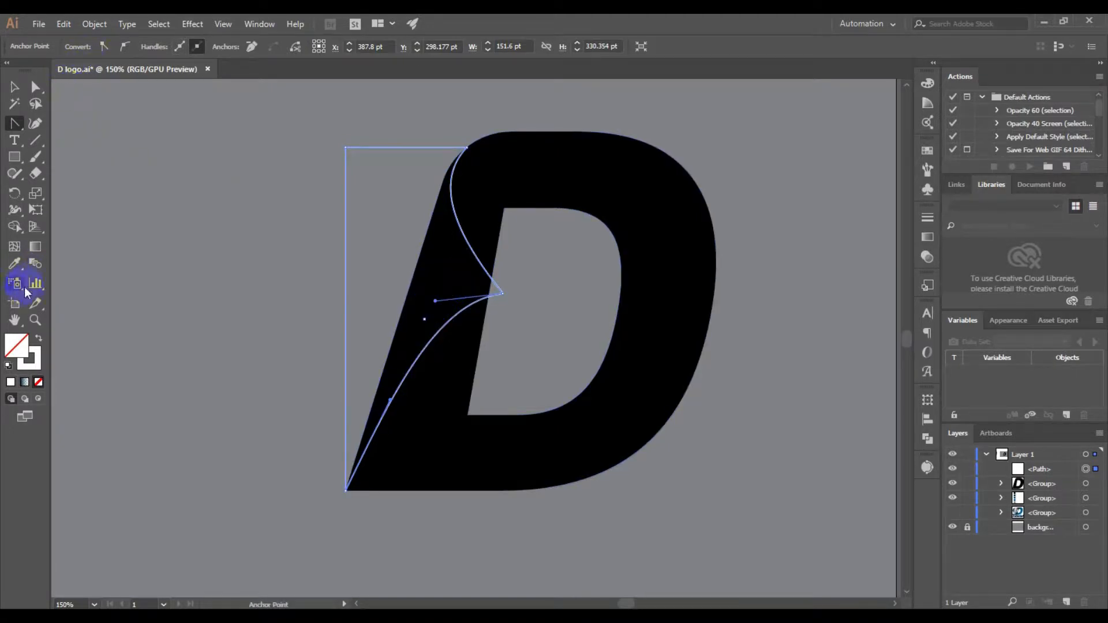
click(38, 339)
click(15, 87)
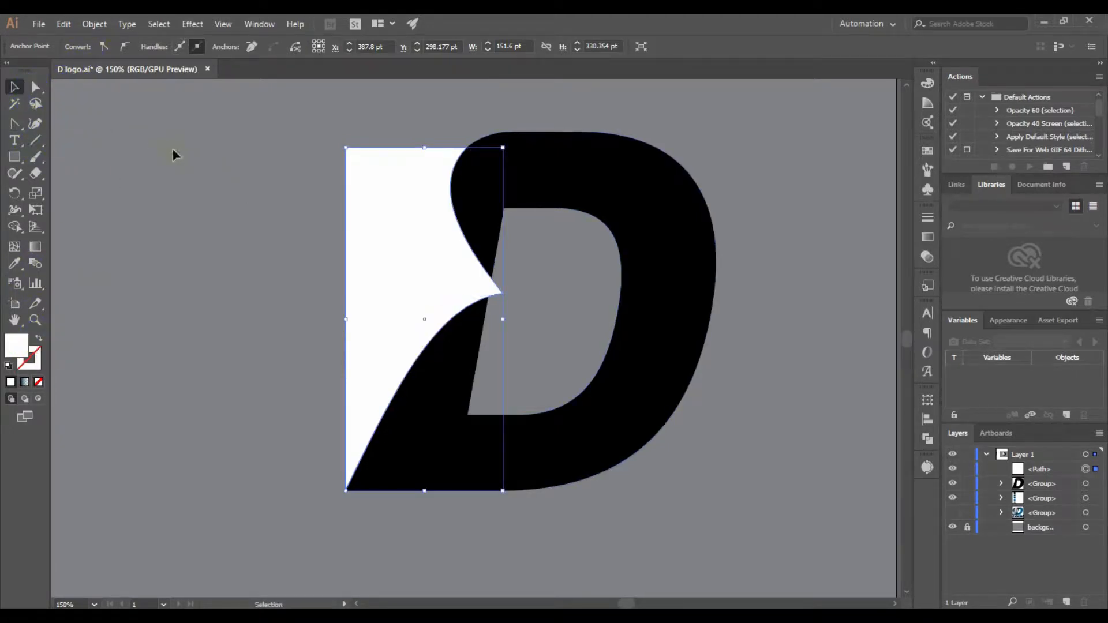
Remove the part of the white shape outside the D's stem with the Shape Builder tool, then deselect everything
drag(728, 453, 57, 137)
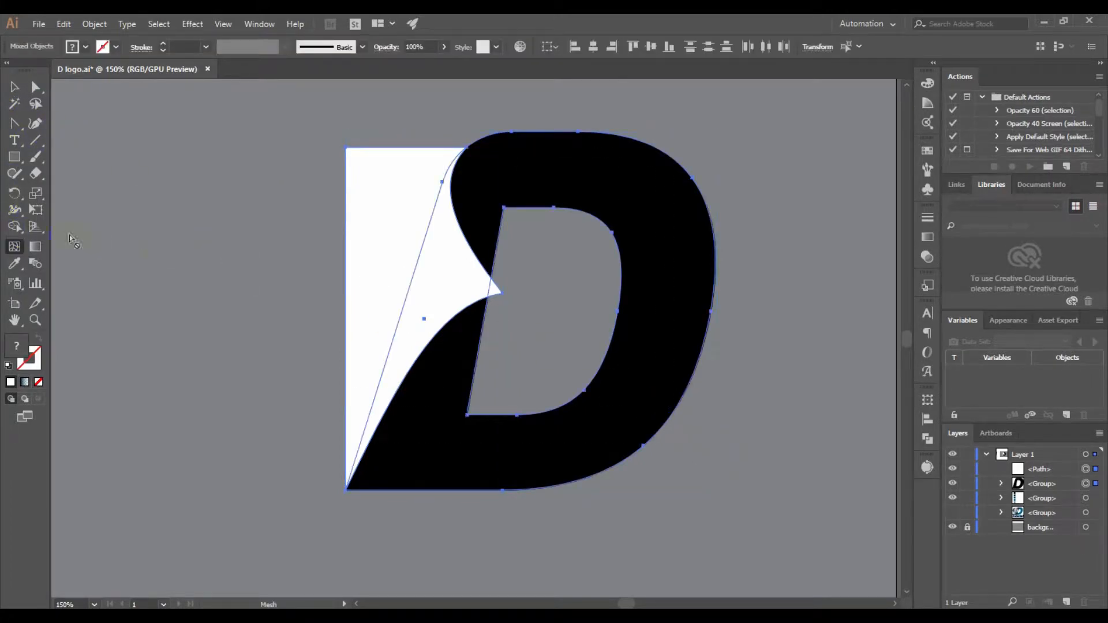
click(14, 226)
alt+click(377, 214)
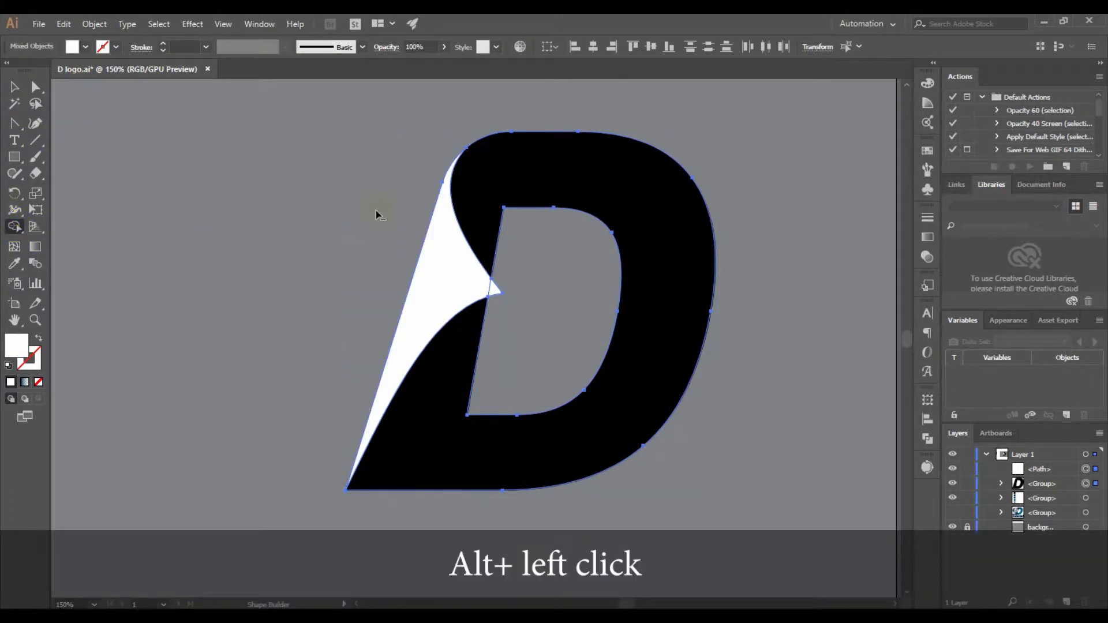
click(15, 88)
click(231, 191)
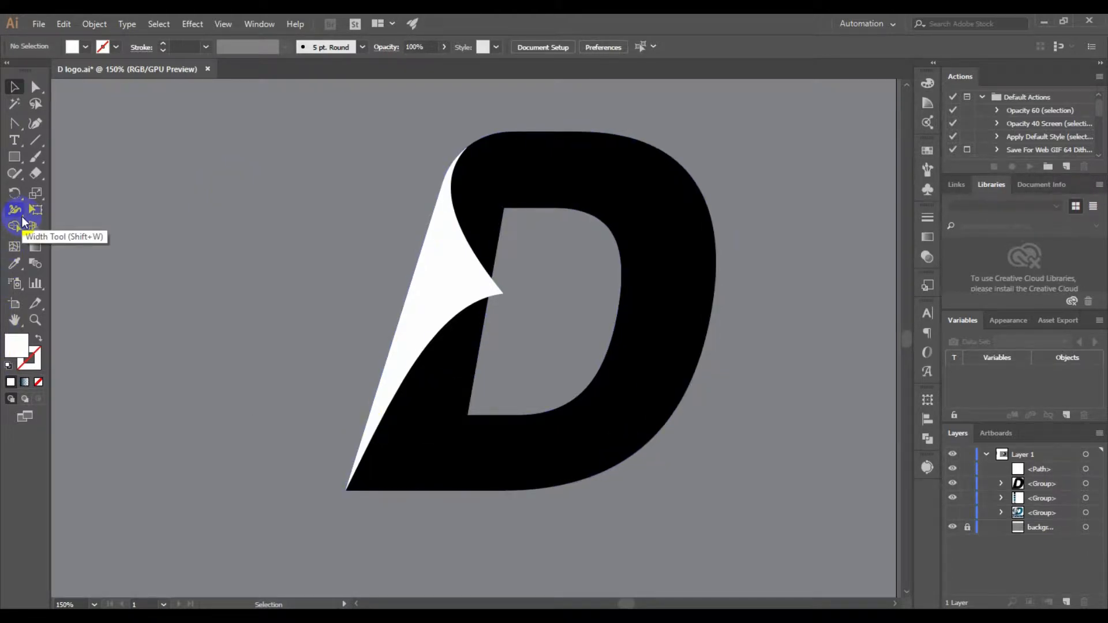
Draw a white rectangle about 121 by 330 pt over the D's stem, reaching down to its baseline
click(17, 159)
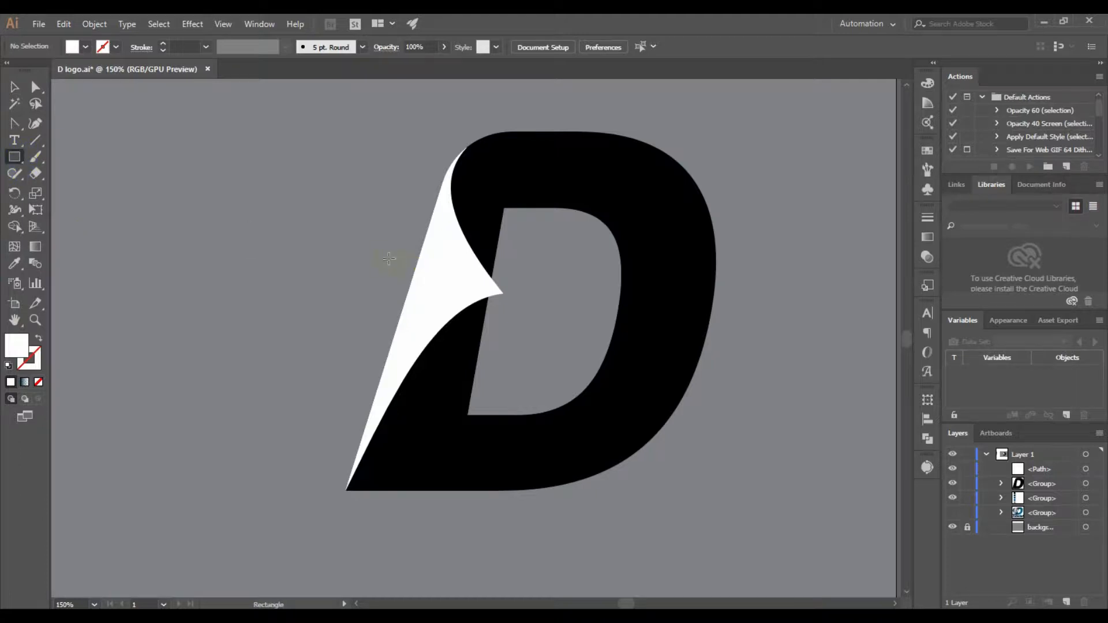
drag(342, 147, 468, 490)
key(v)
click(379, 167)
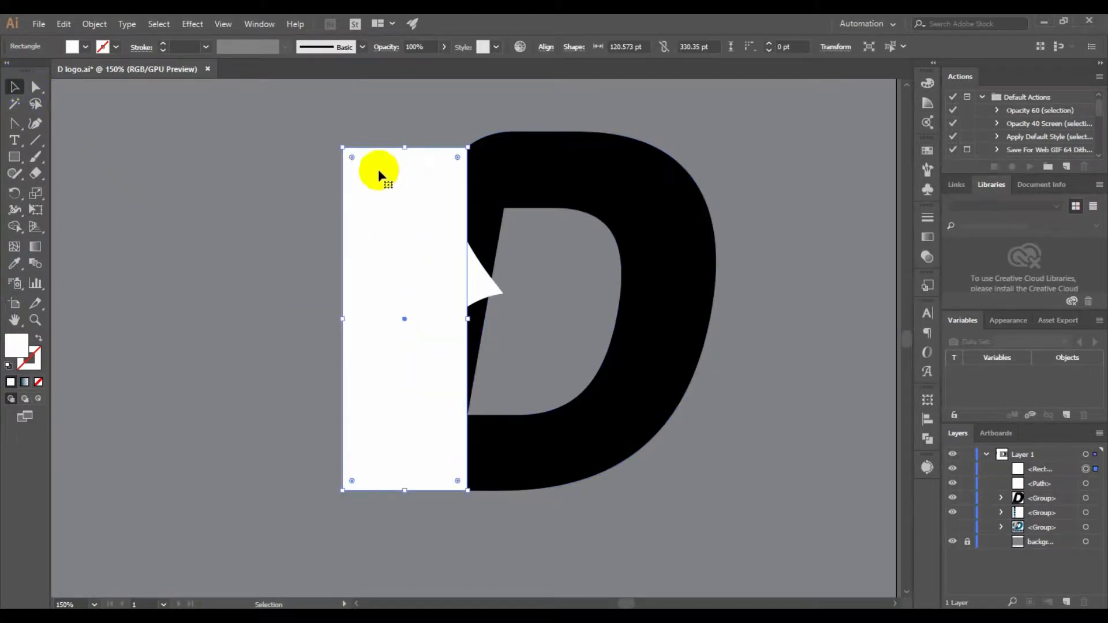
Align the white rectangle's left edge with the D's left edge, using the D as key object, and deselect
shift+click(565, 175)
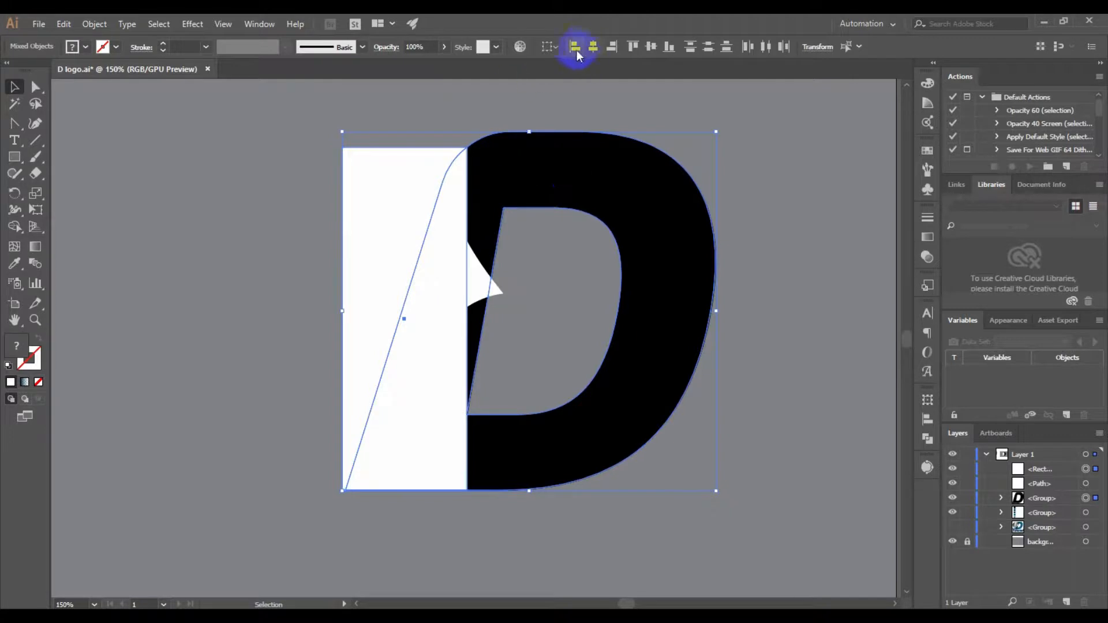
click(575, 49)
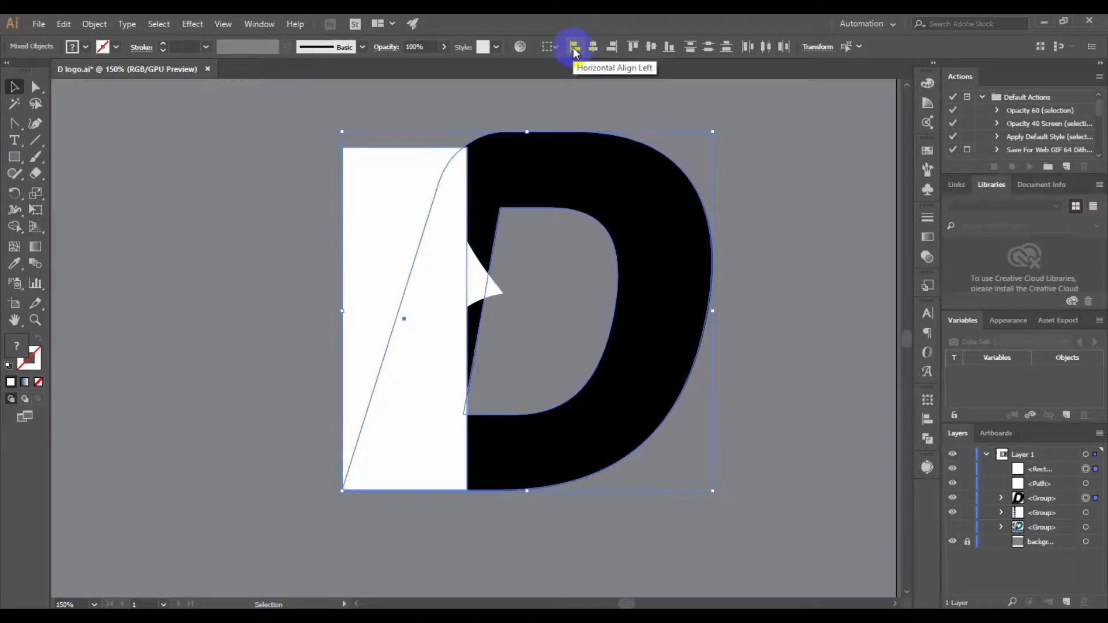
key(ctrl+z)
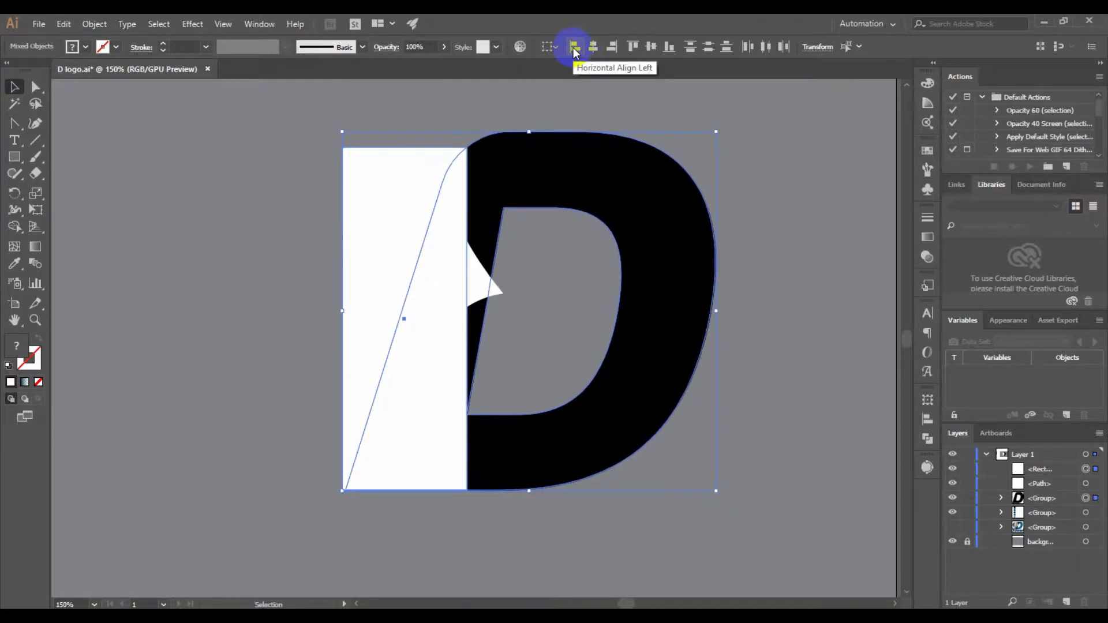
click(636, 155)
click(573, 49)
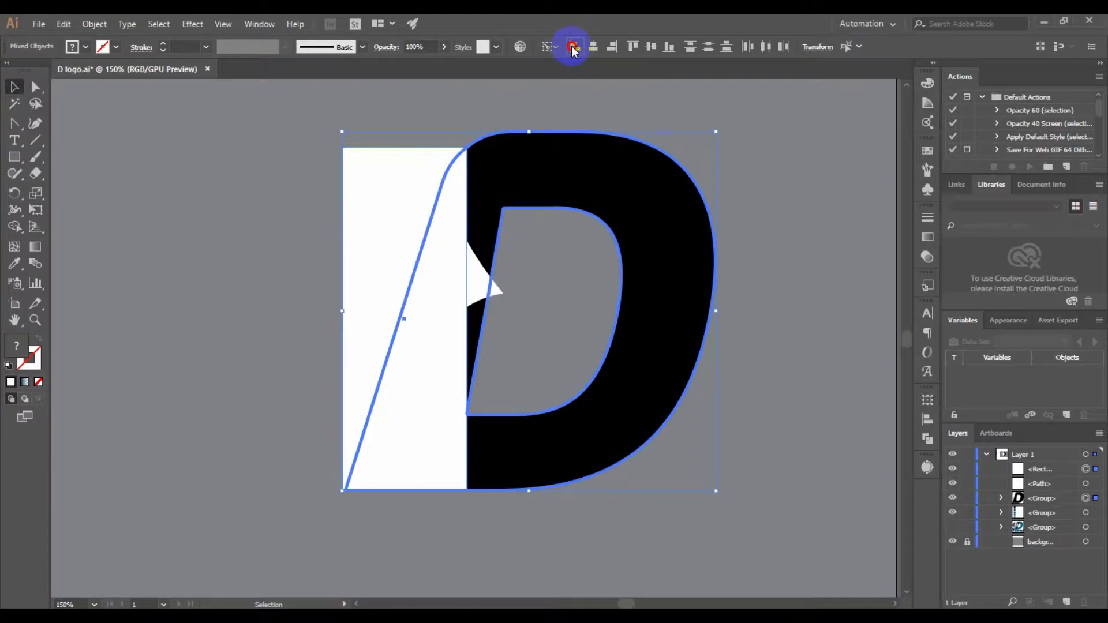
click(475, 113)
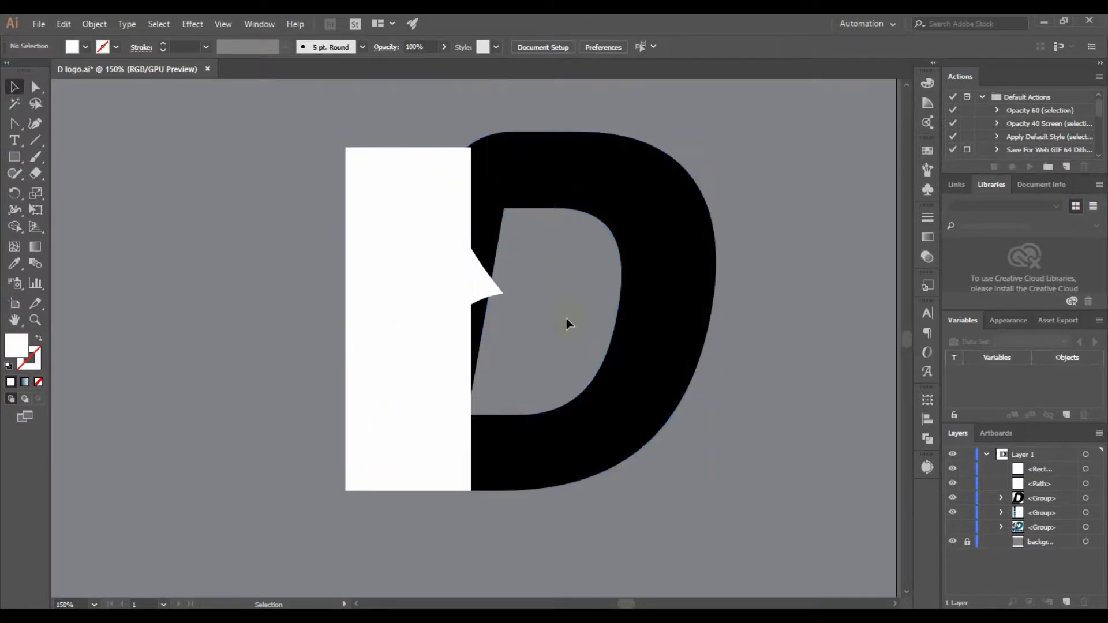
Move the rectangle's upper-left anchor outward to about X 278 pt, Y 133 pt
scroll(565, 317, up, 1)
click(35, 87)
click(354, 167)
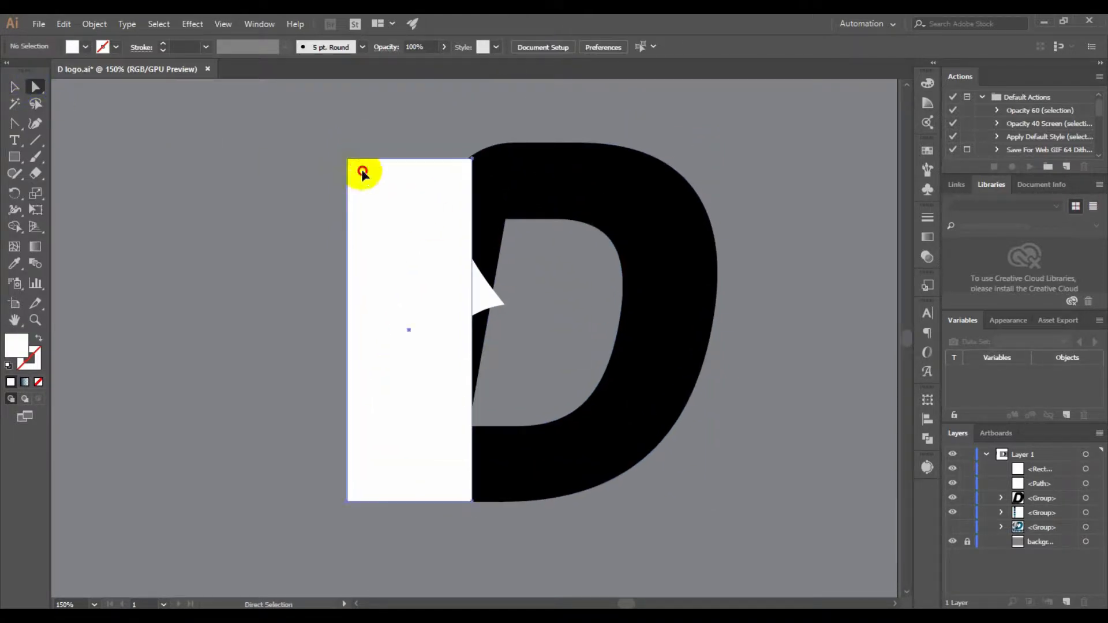
drag(349, 161, 312, 163)
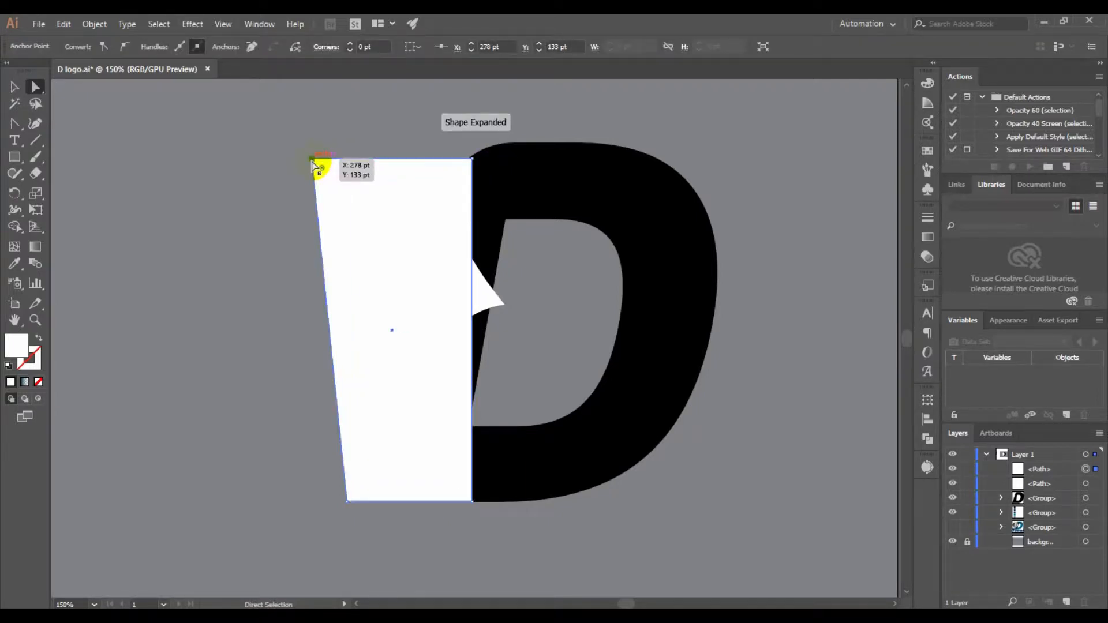
Bow the white shape's left edge outward into a curve and round its upper-left corner
click(13, 89)
click(19, 128)
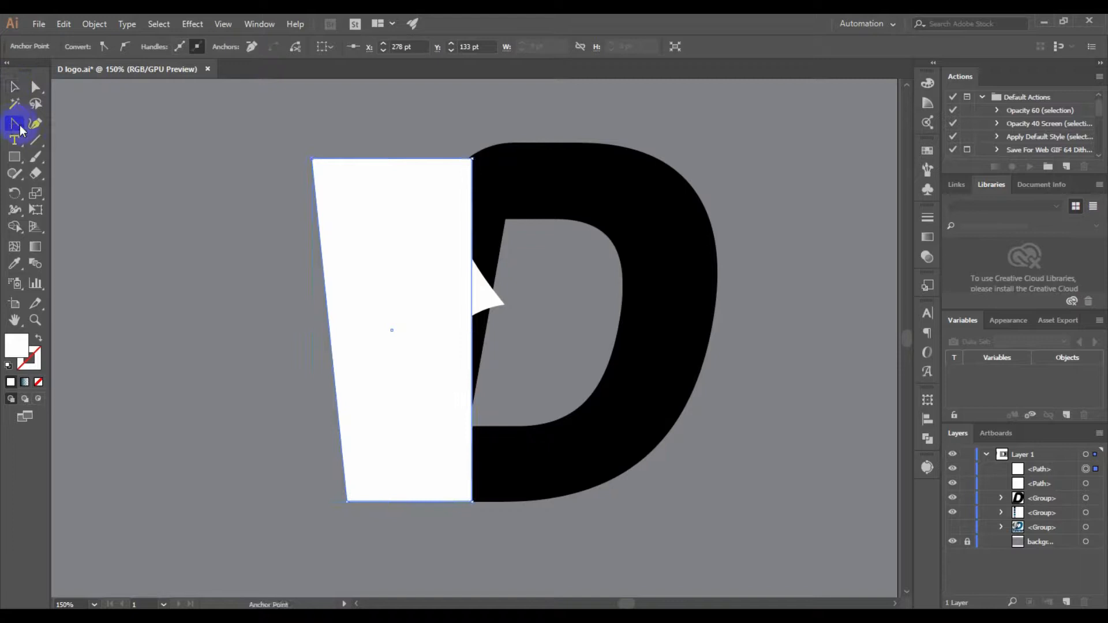
click(322, 312)
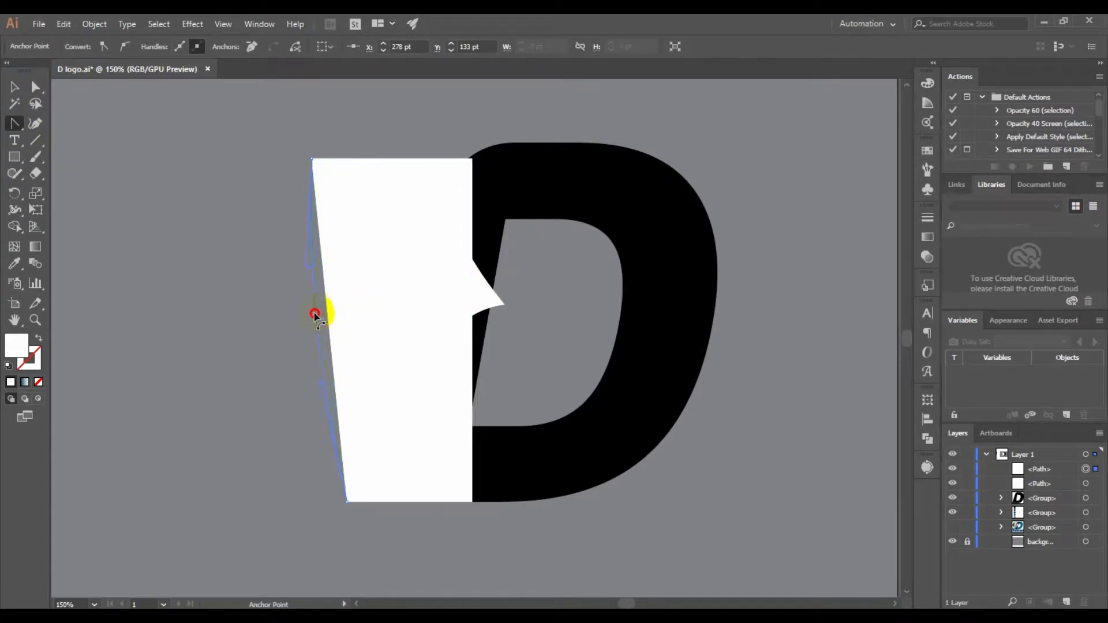
drag(314, 313, 321, 314)
click(36, 87)
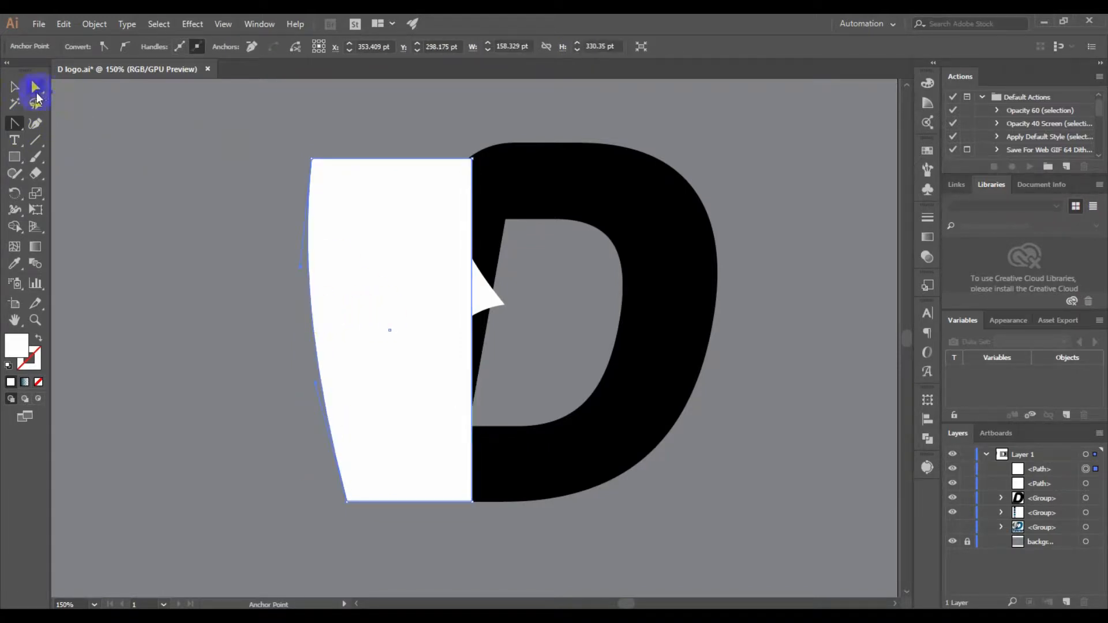
click(312, 157)
drag(312, 157, 329, 198)
Split the white shape along the D's outline with the Shape Builder tool and delete the part overlapping the D
click(14, 86)
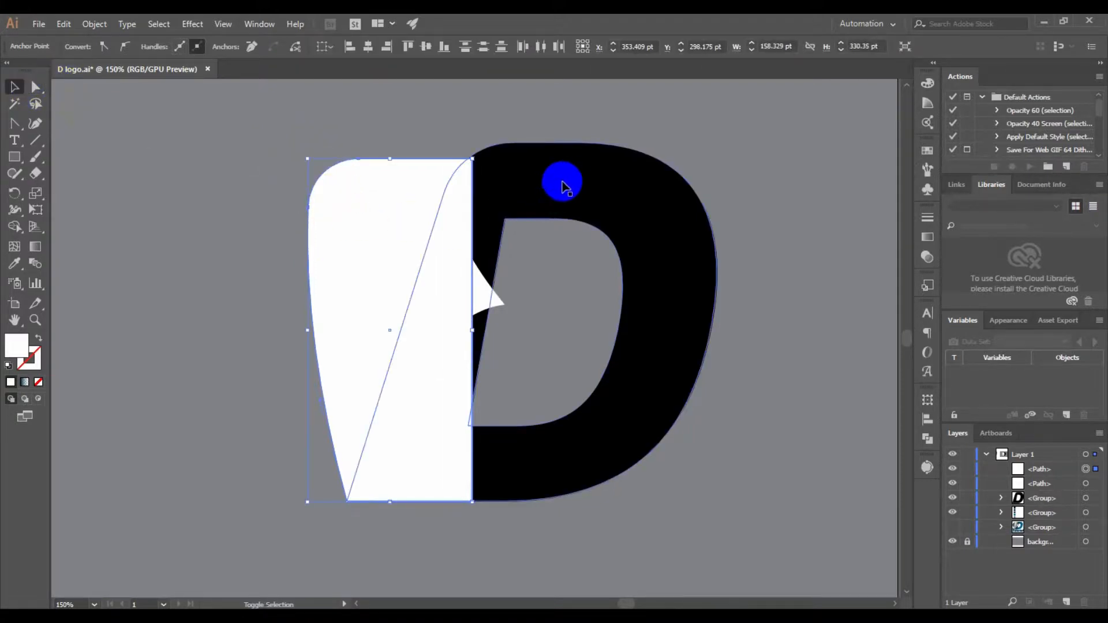
shift+click(563, 186)
click(15, 226)
click(403, 228)
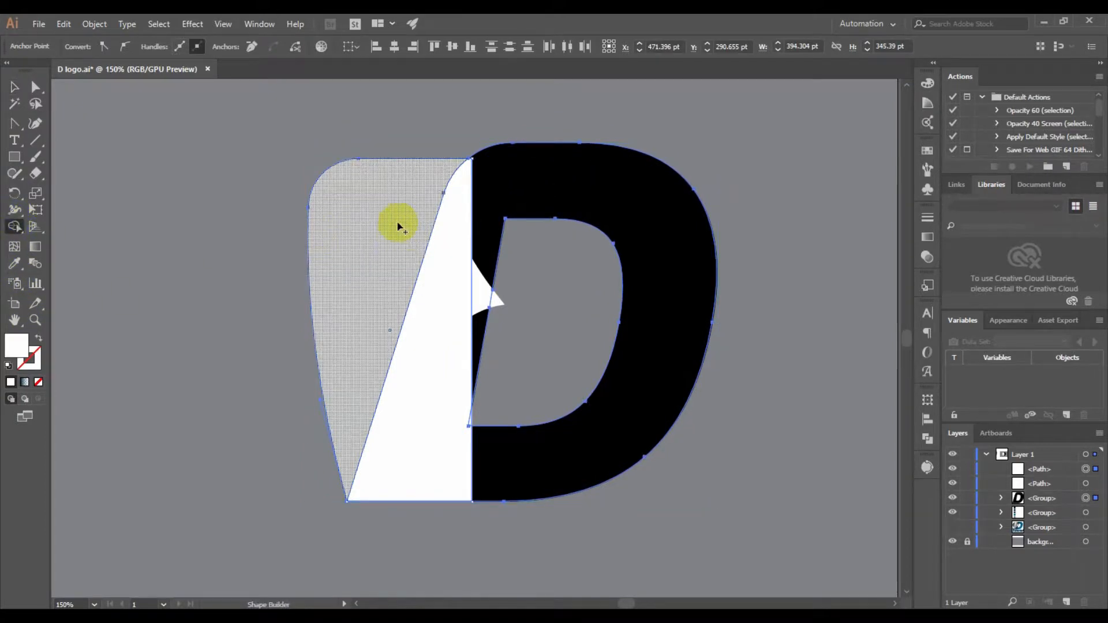
click(15, 87)
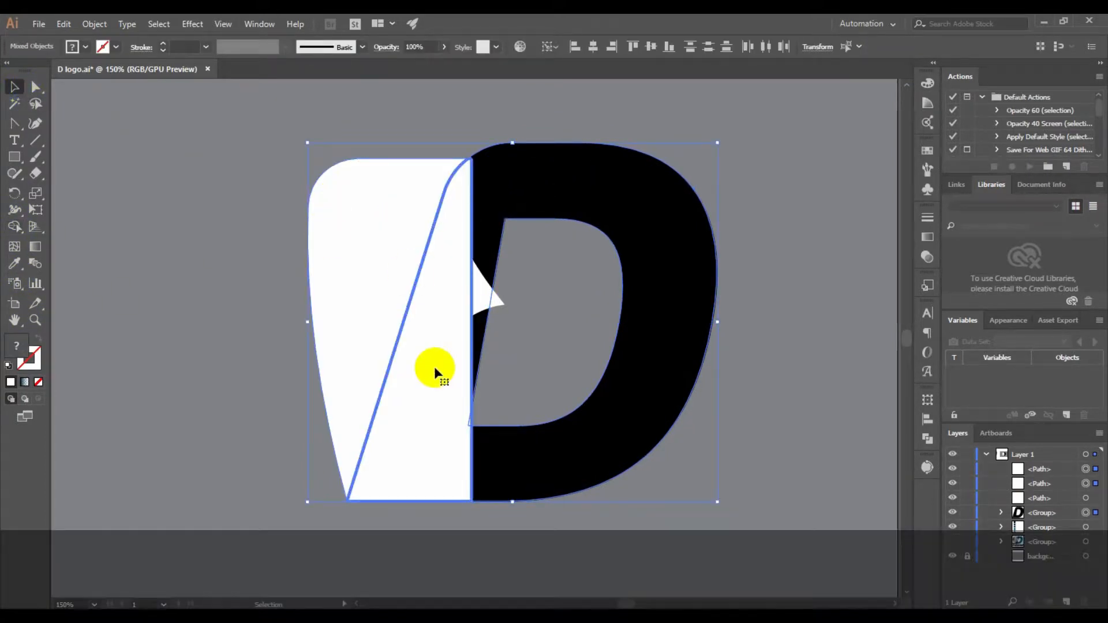
click(434, 375)
alt+click(433, 375)
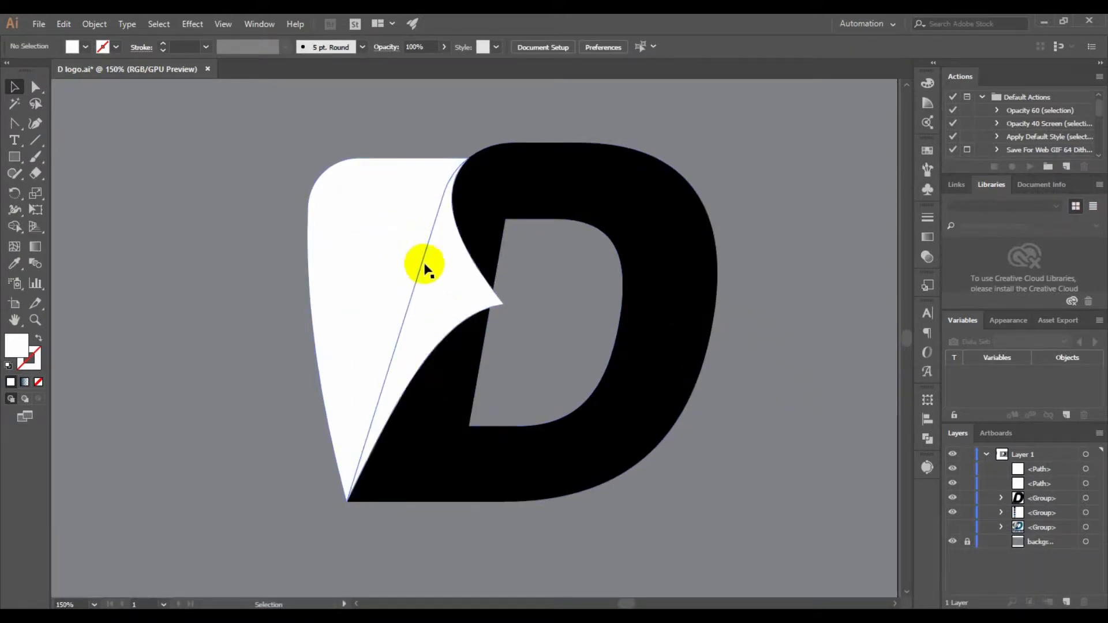
Fill the remaining white shape beside the D's stem with green
scroll(587, 217, down, 1)
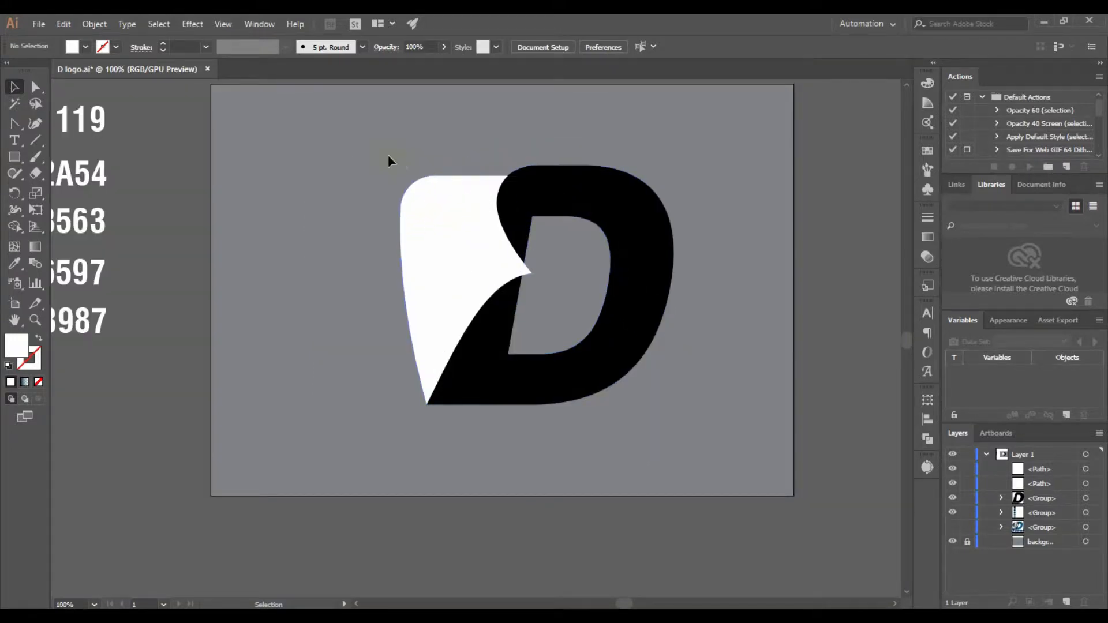
click(437, 218)
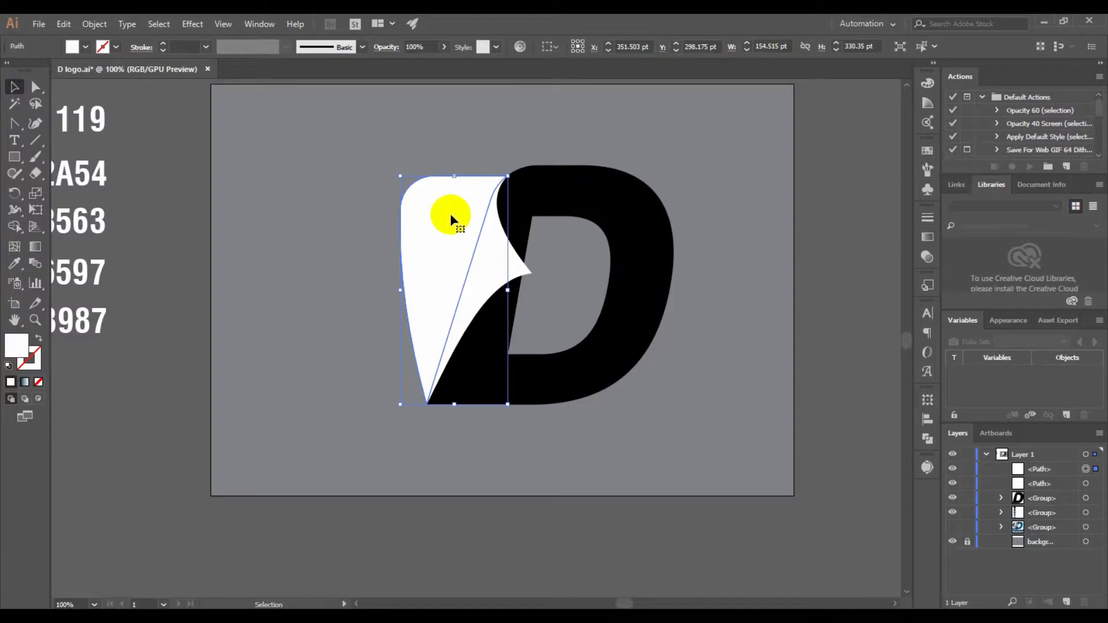
click(87, 46)
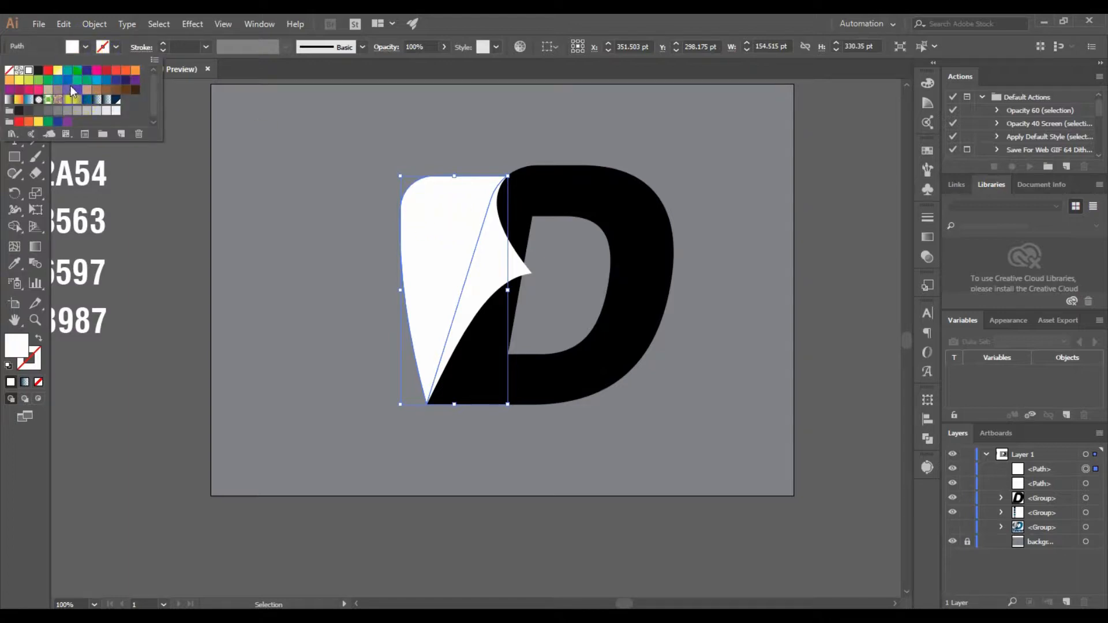
click(71, 70)
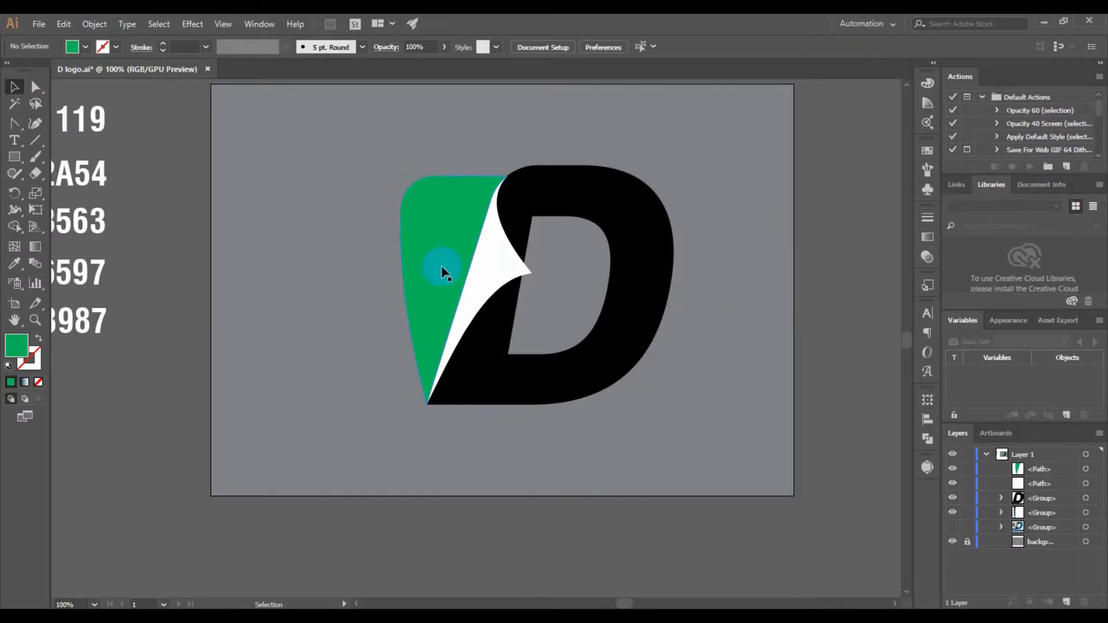
Duplicate the green shape to its left and fill the copy with pink
drag(436, 232, 327, 232)
click(87, 47)
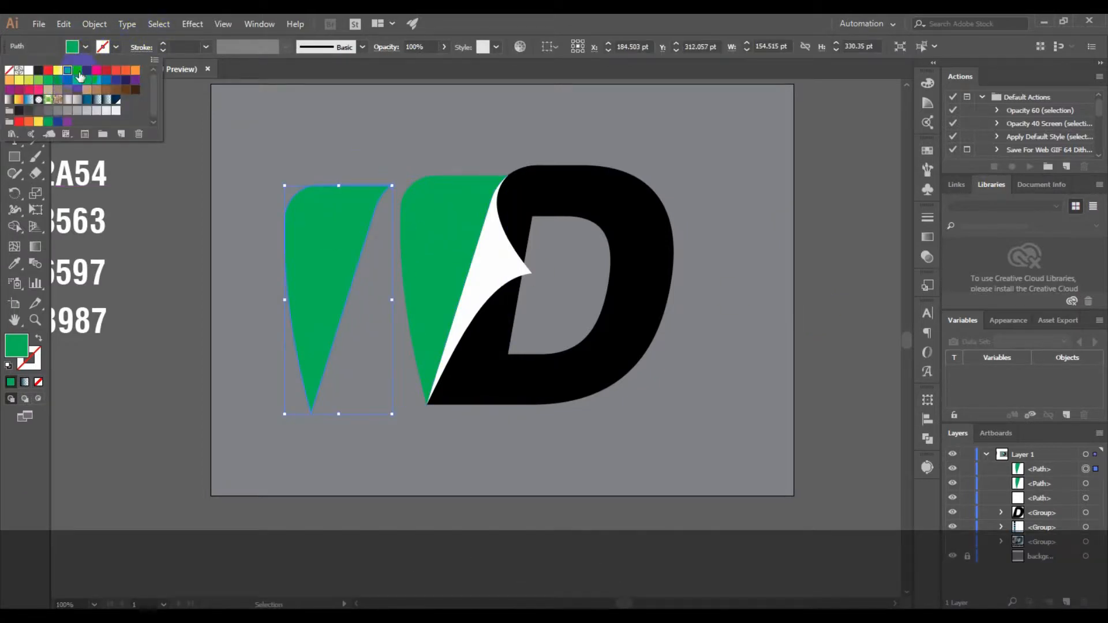
click(96, 71)
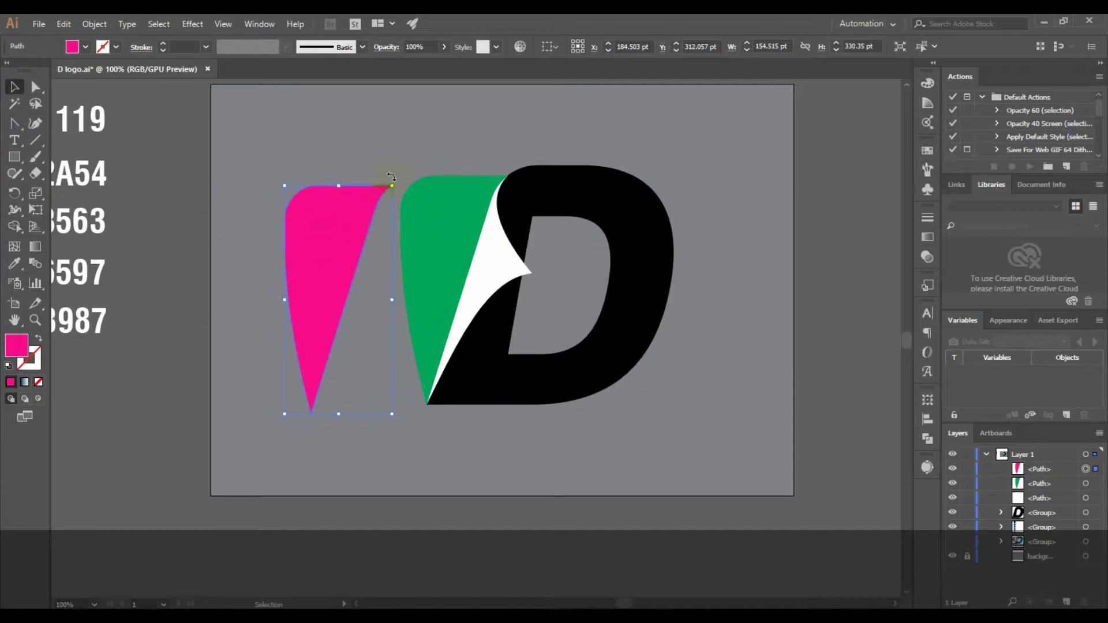
Rotate the pink copy counterclockwise with its tip at the D's lower-left corner, and switch to Outline view
drag(391, 176, 293, 125)
drag(297, 284, 333, 284)
key(ctrl+y)
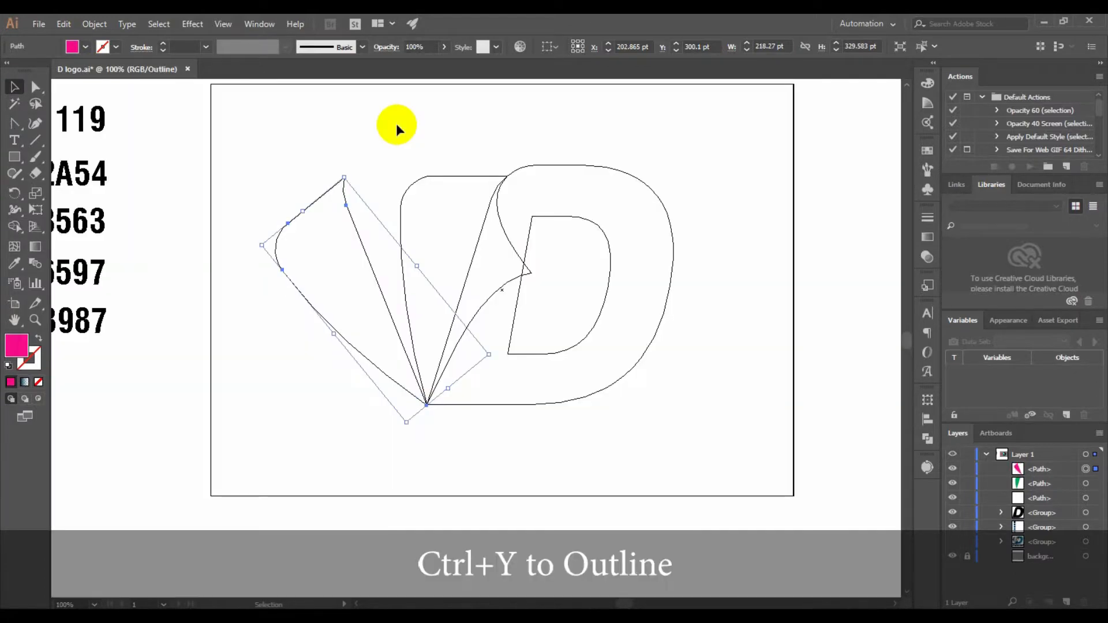
Rotate the pink copy back clockwise until its inner edge is nearly vertical, keeping its tip on the D's lower-left corner
scroll(398, 228, up, 1)
drag(317, 150, 362, 164)
drag(288, 356, 327, 345)
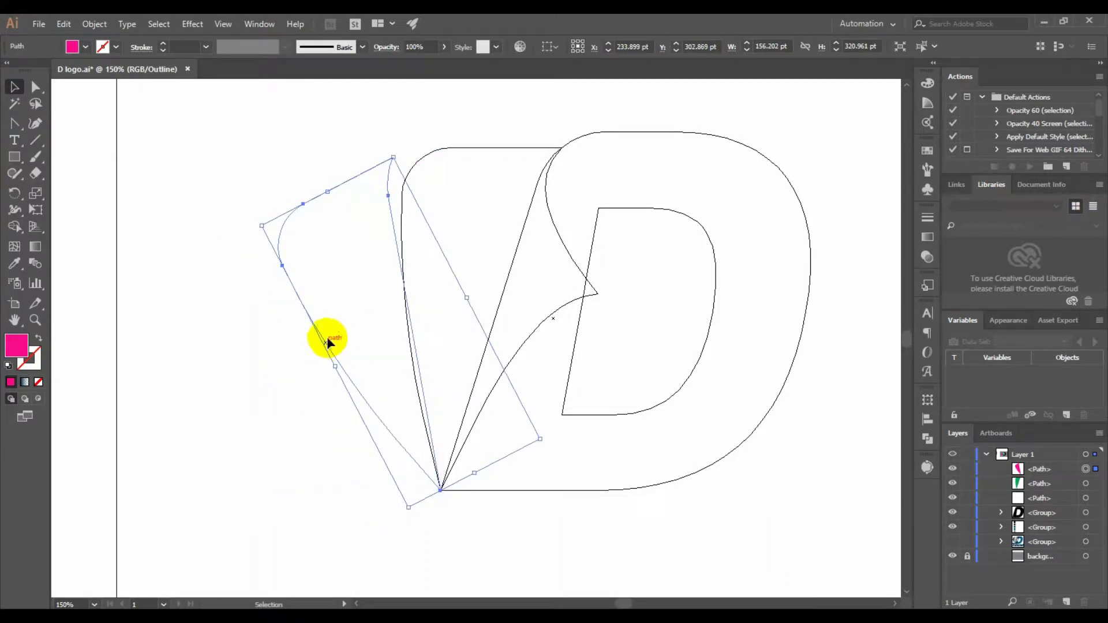
drag(395, 145, 425, 155)
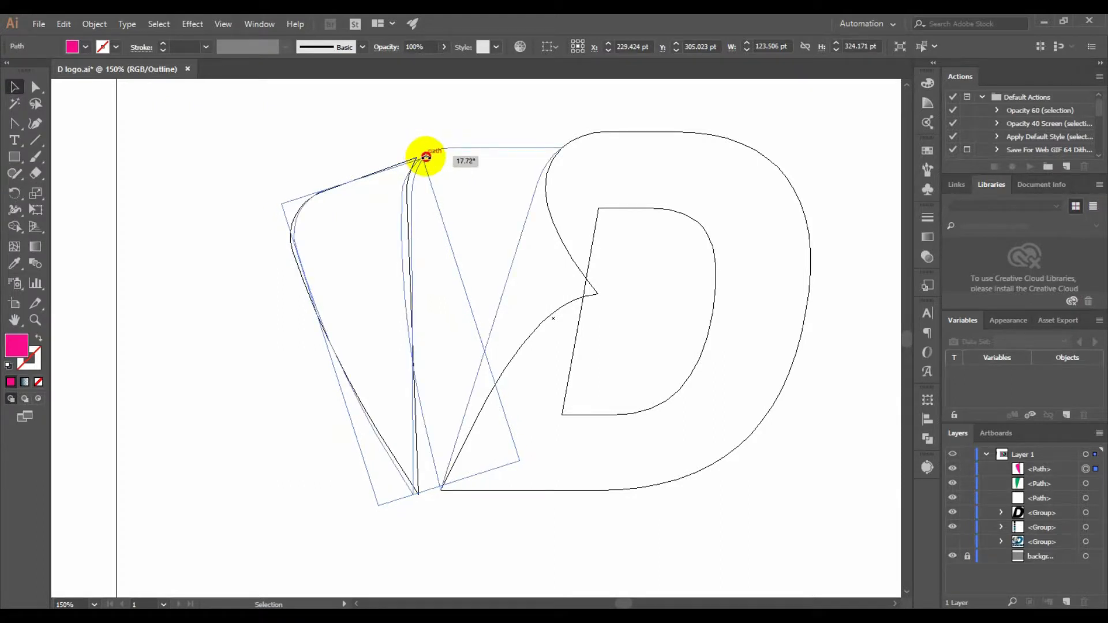
drag(354, 389, 367, 387)
drag(374, 385, 381, 390)
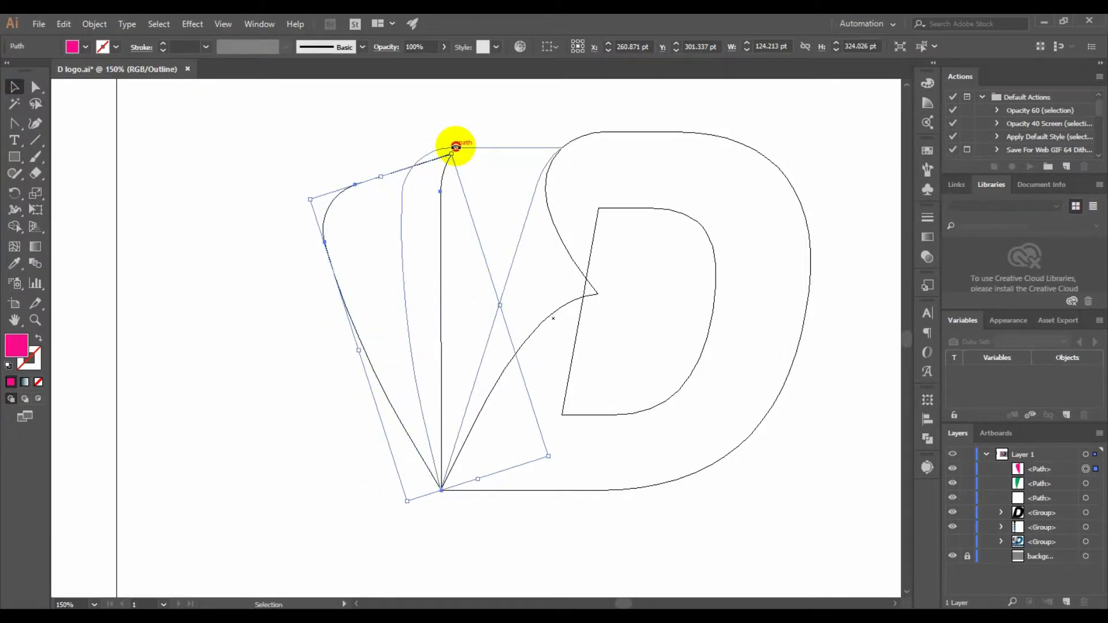
Scale the pink copy down to about 122 by 307 pt and snap its tip onto the D's lower-left corner
drag(456, 147, 461, 167)
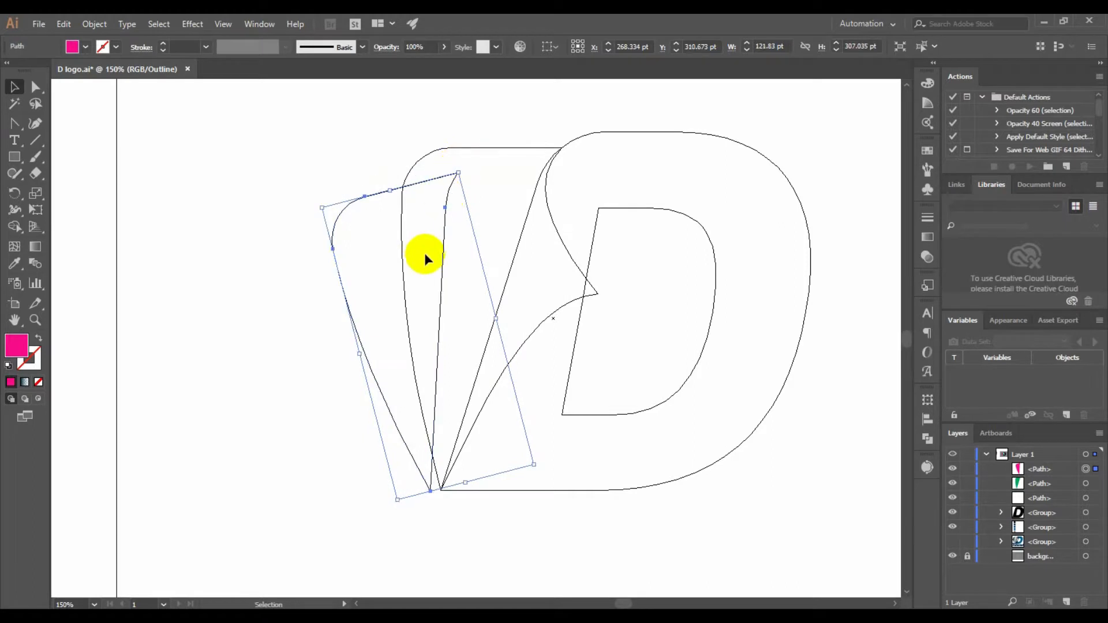
click(403, 399)
scroll(407, 450, up, 8)
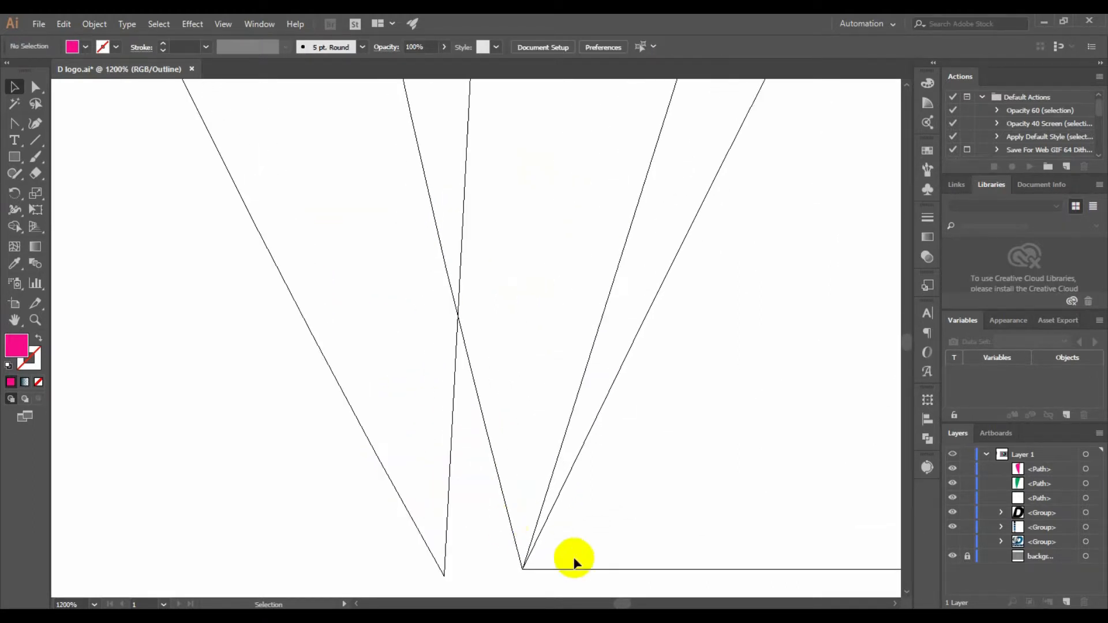
drag(328, 358, 404, 354)
scroll(404, 354, down, 8)
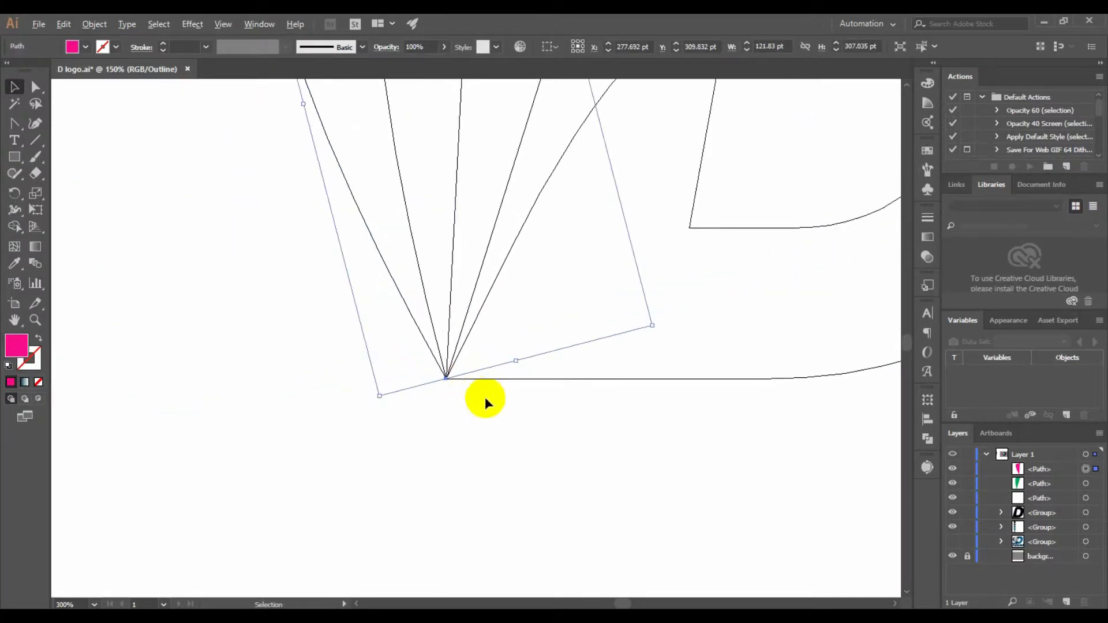
Split the pink shape along the green shape's outer edge with the Shape Builder tool and delete the overlapping part
drag(468, 389, 469, 400)
drag(304, 211, 449, 295)
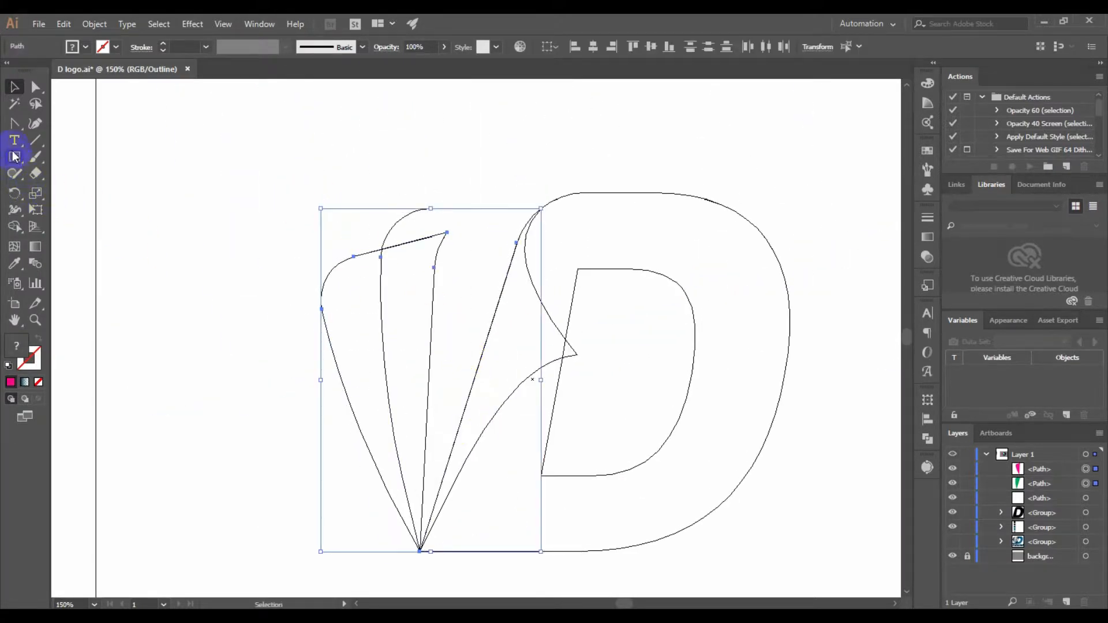
click(15, 226)
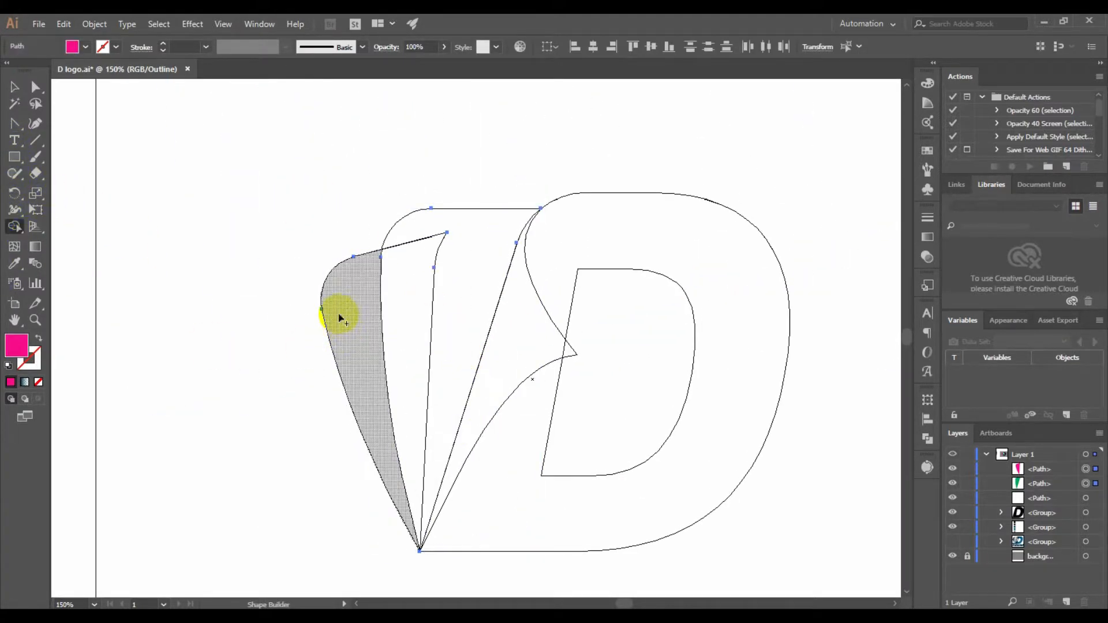
click(339, 314)
click(14, 87)
click(365, 149)
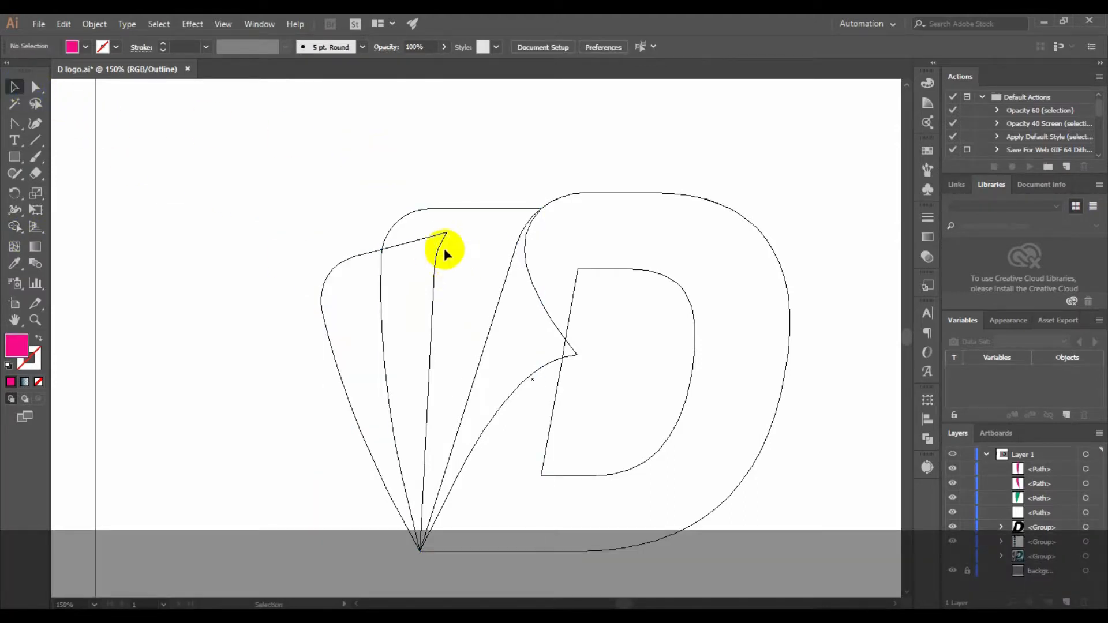
click(446, 234)
key(Delete)
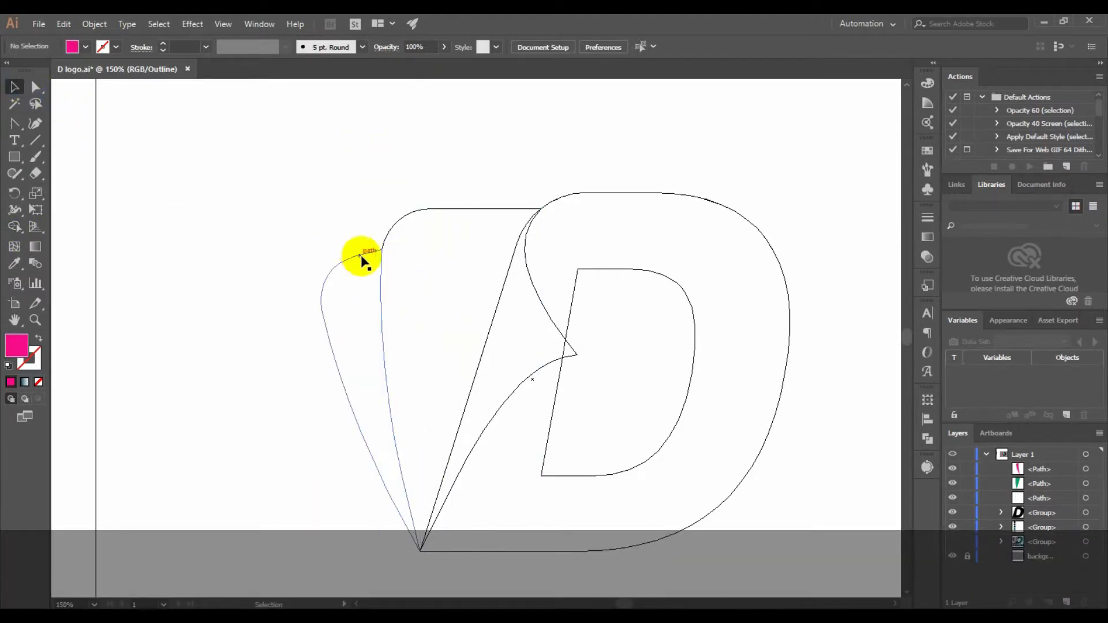
Duplicate the pink sliver to its left, scaling the copy to about 109 by 224 pt and rotating it slightly counterclockwise
click(360, 258)
drag(360, 258, 299, 265)
drag(365, 254, 321, 318)
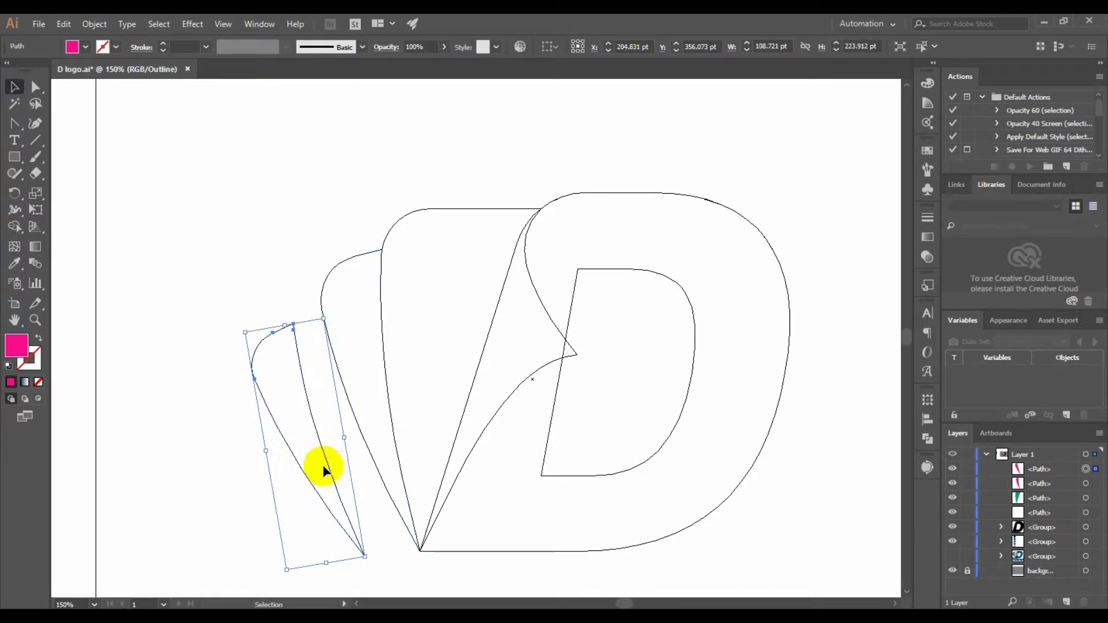
Scale the second pink sliver to about 125 by 243 pt, rotate it slightly counterclockwise and snap its tip onto the D's lower-left corner
drag(329, 466, 375, 460)
drag(300, 326, 267, 311)
scroll(366, 465, up, 2)
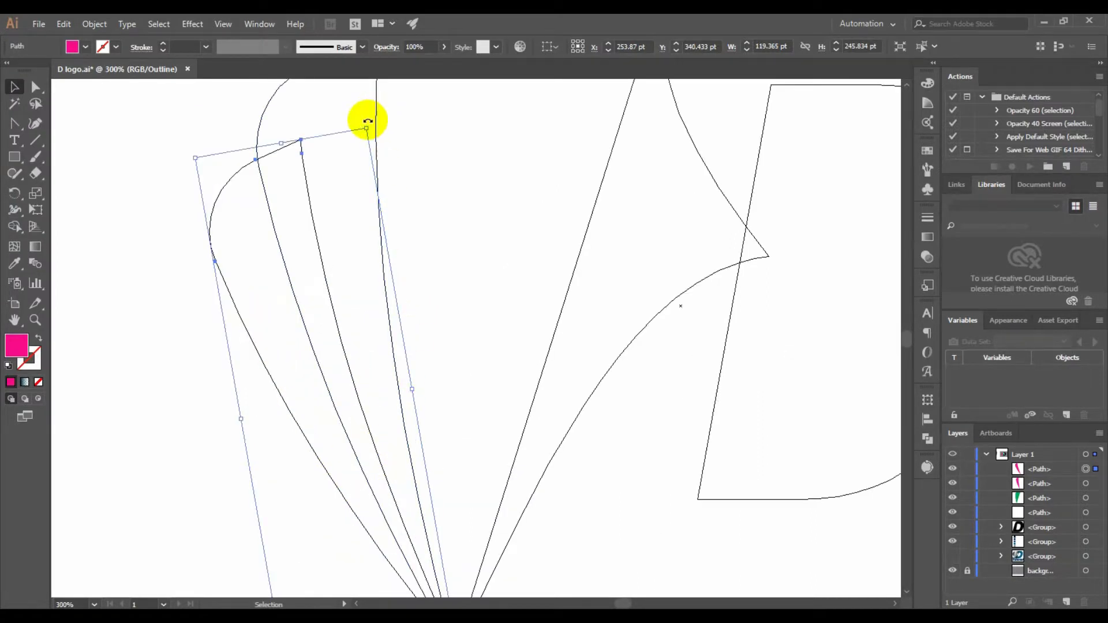
drag(368, 120, 364, 104)
scroll(431, 299, down, 4)
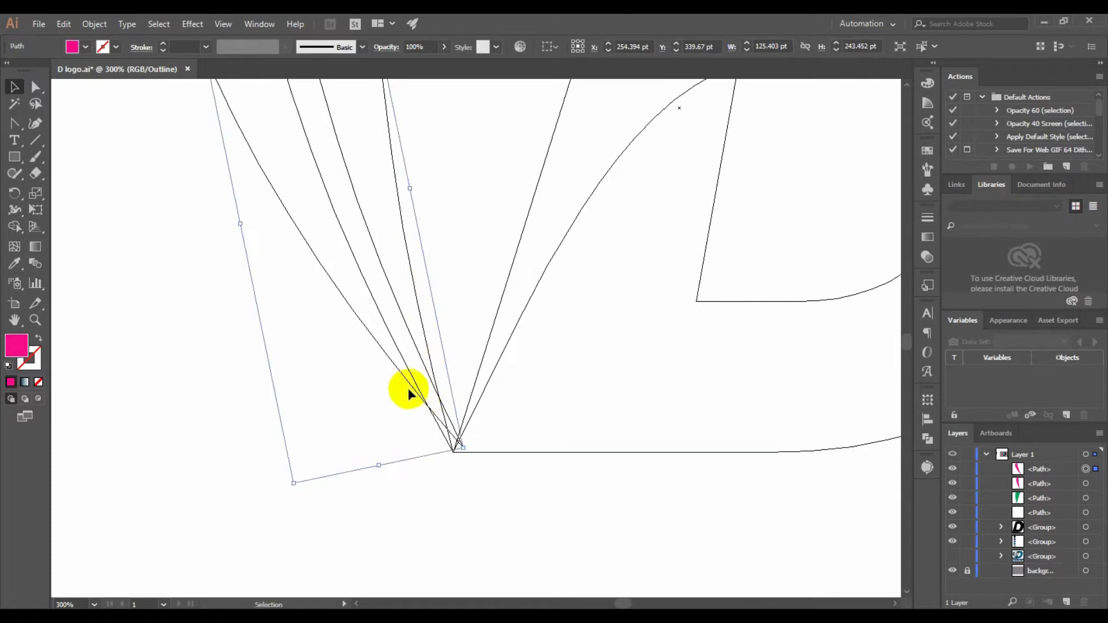
drag(408, 390, 398, 394)
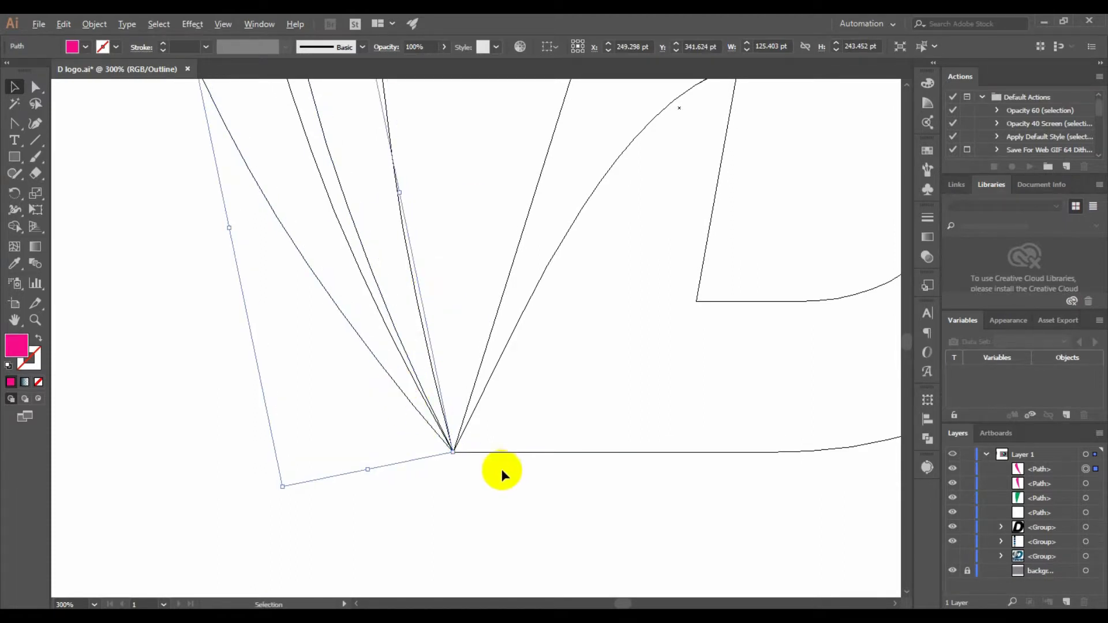
scroll(502, 470, down, 1)
Split the outermost pink sliver along the neighbouring pink shape's outer edge with the Shape Builder tool and delete the overlapping piece
drag(463, 303, 411, 457)
drag(189, 204, 343, 366)
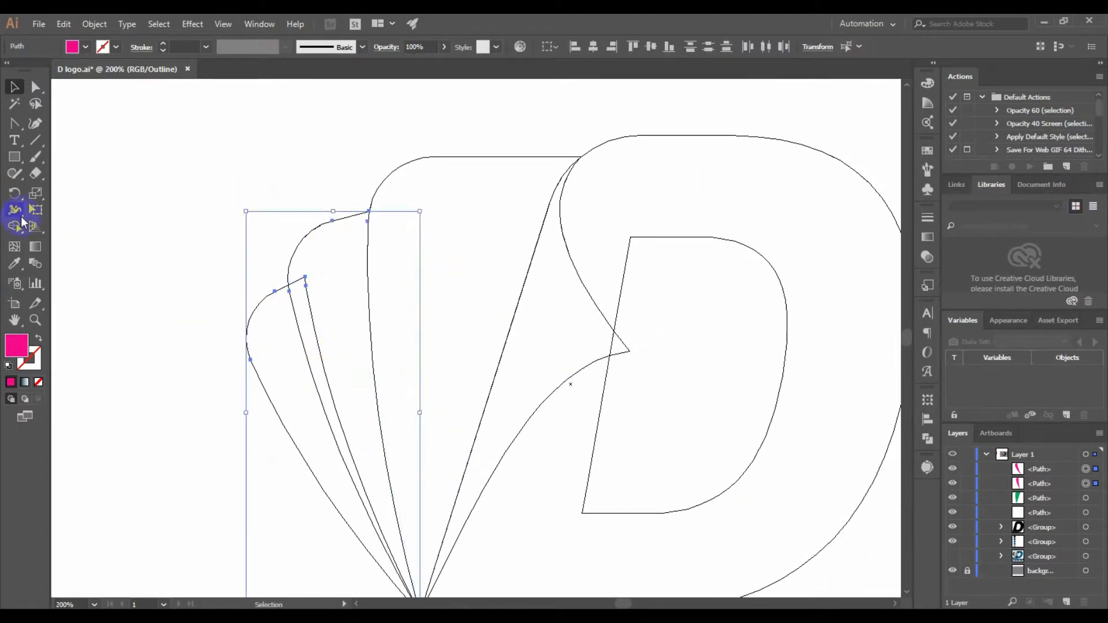
click(15, 225)
click(287, 349)
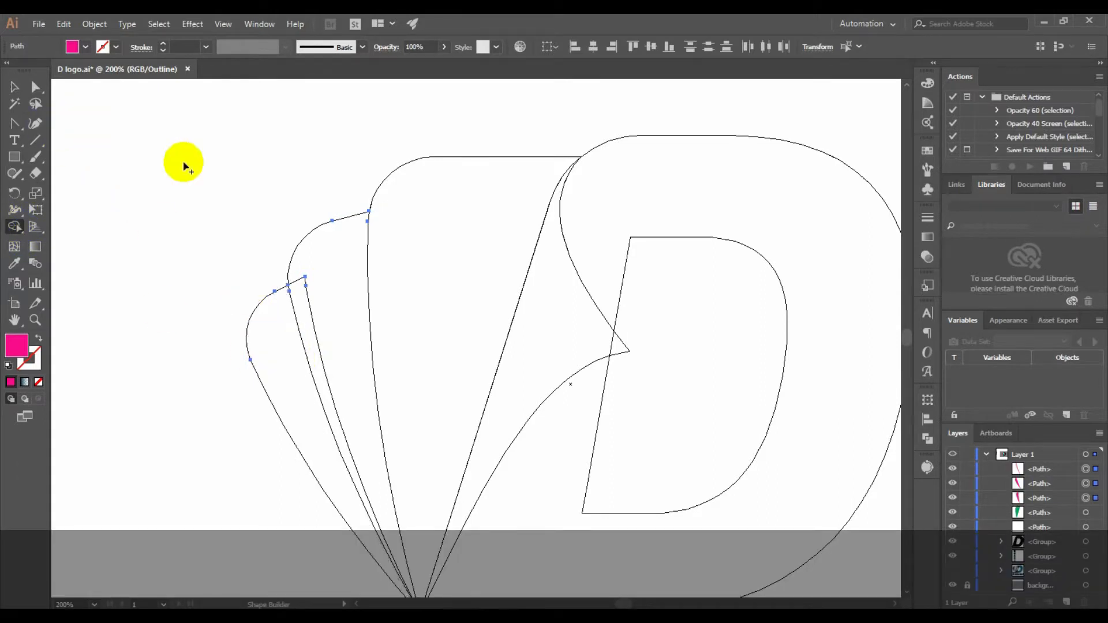
click(15, 86)
click(327, 302)
click(301, 281)
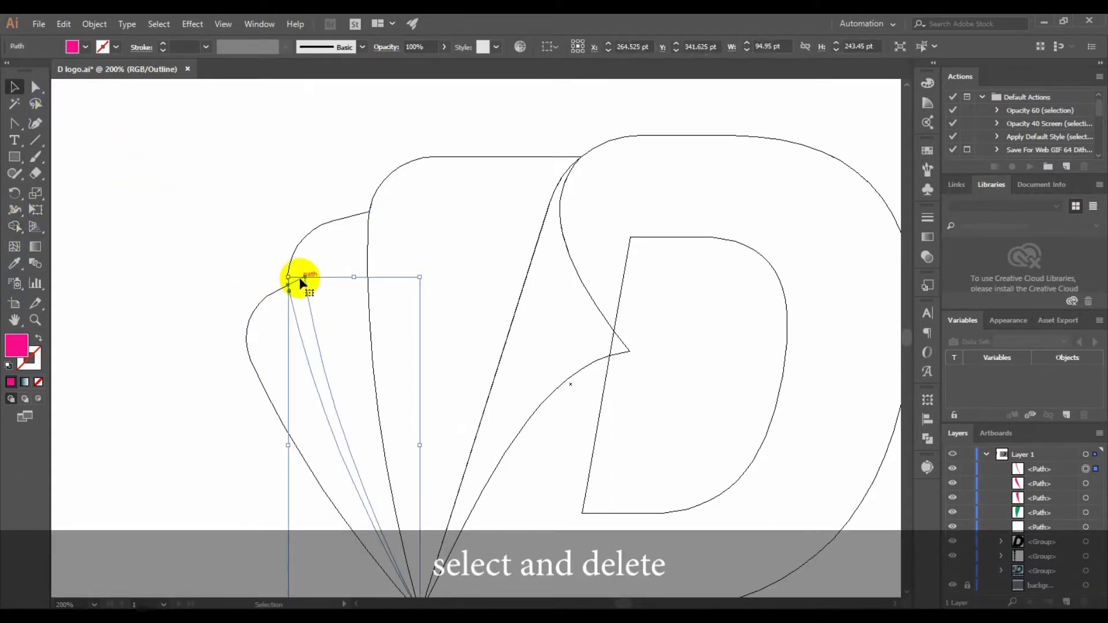
key(Delete)
Switch from outline view back to the full-colour preview and show the artboard together with the colour palette beside it
scroll(462, 260, down, 3)
scroll(569, 276, up, 1)
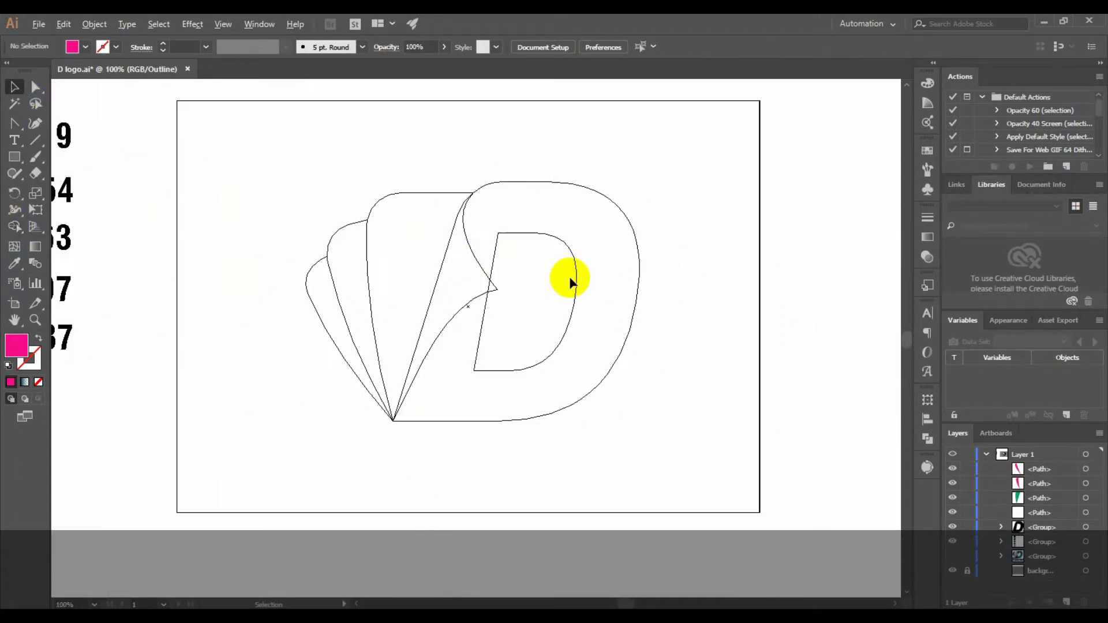
scroll(522, 248, up, 1)
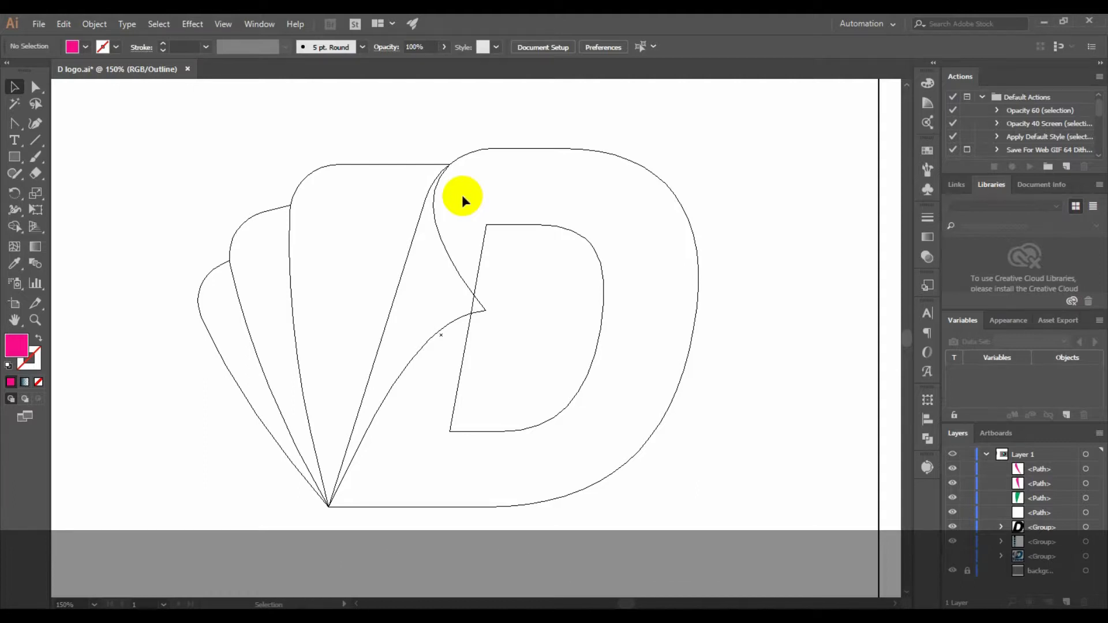
key(ctrl+y)
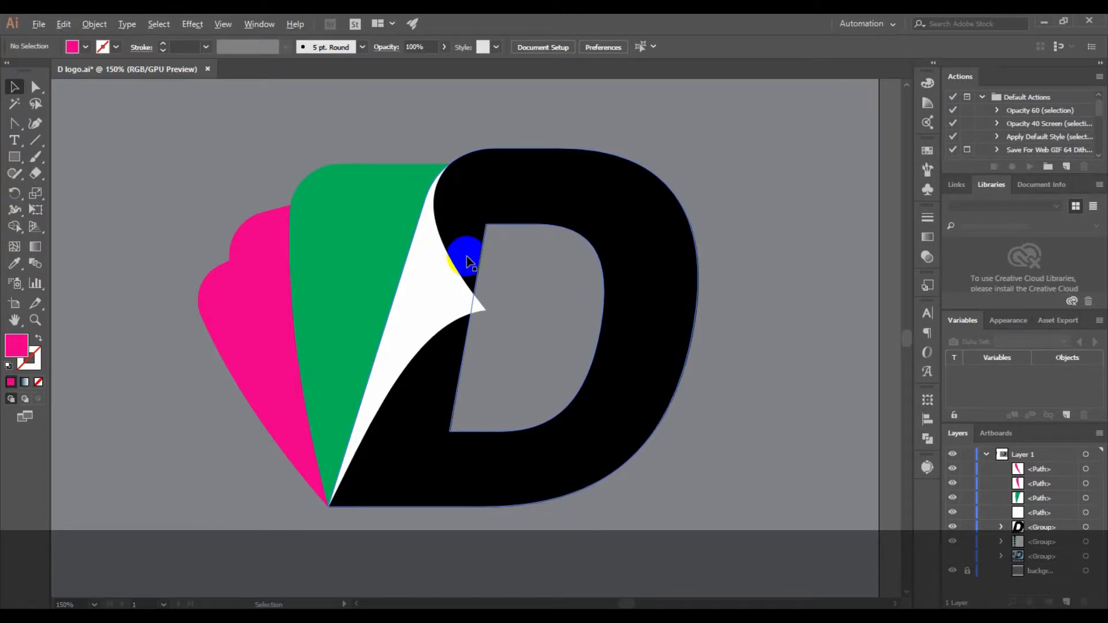
scroll(467, 257, down, 2)
drag(406, 382, 505, 387)
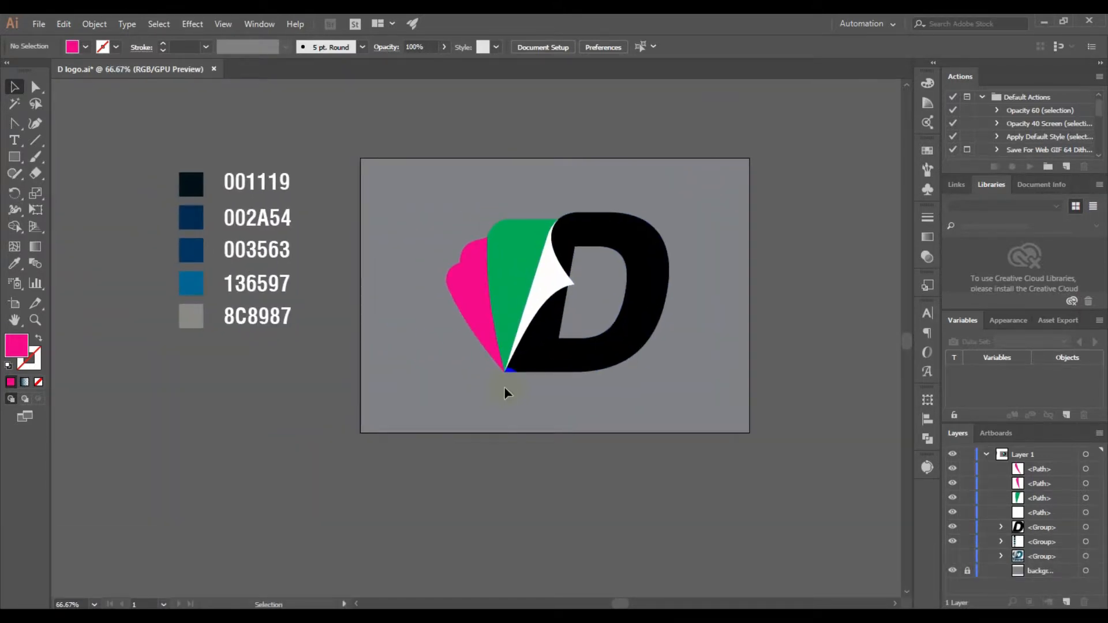
Fill the white curved shape beside the D's stem with the saved grey gradient New Gradient Swatch
click(537, 285)
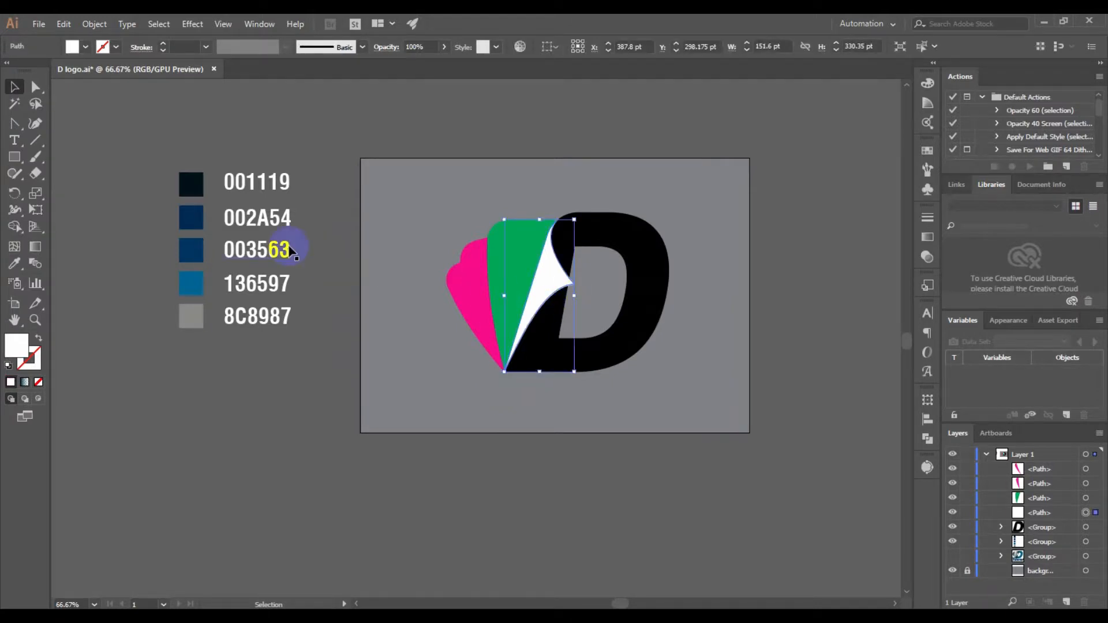
click(926, 237)
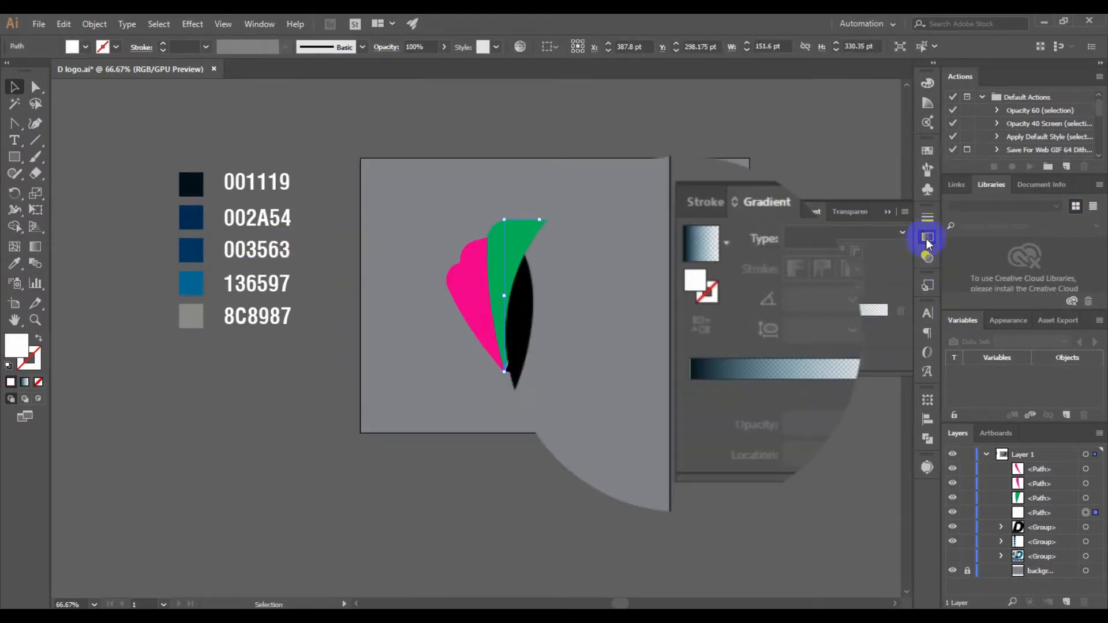
click(725, 241)
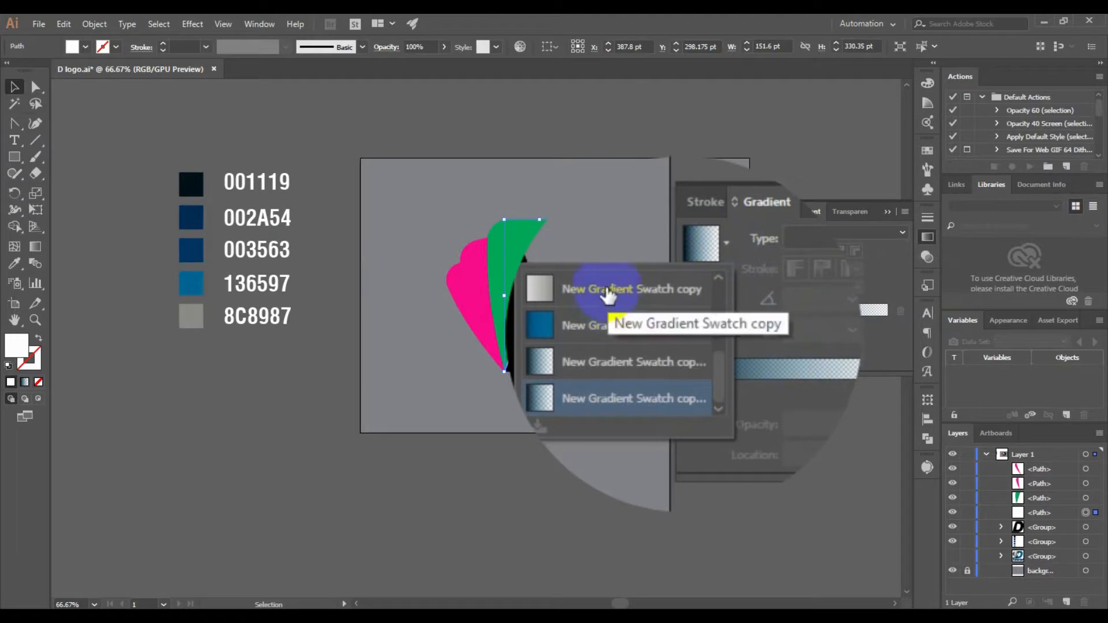
scroll(609, 293, up, 3)
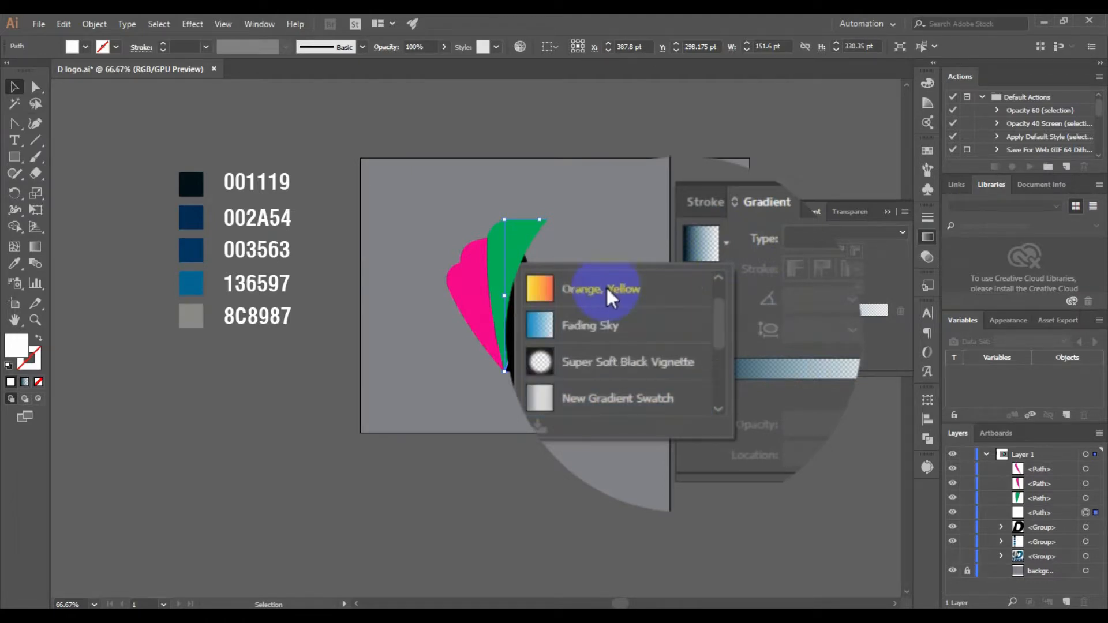
click(608, 401)
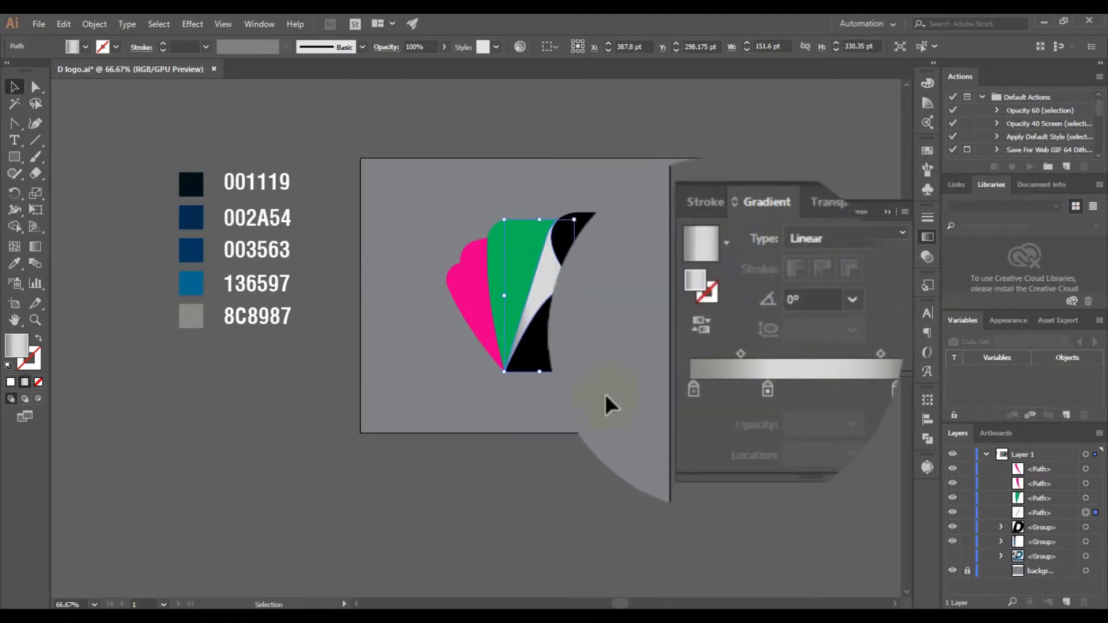
Set the angle of the curved shape's linear gradient to -19°
click(792, 297)
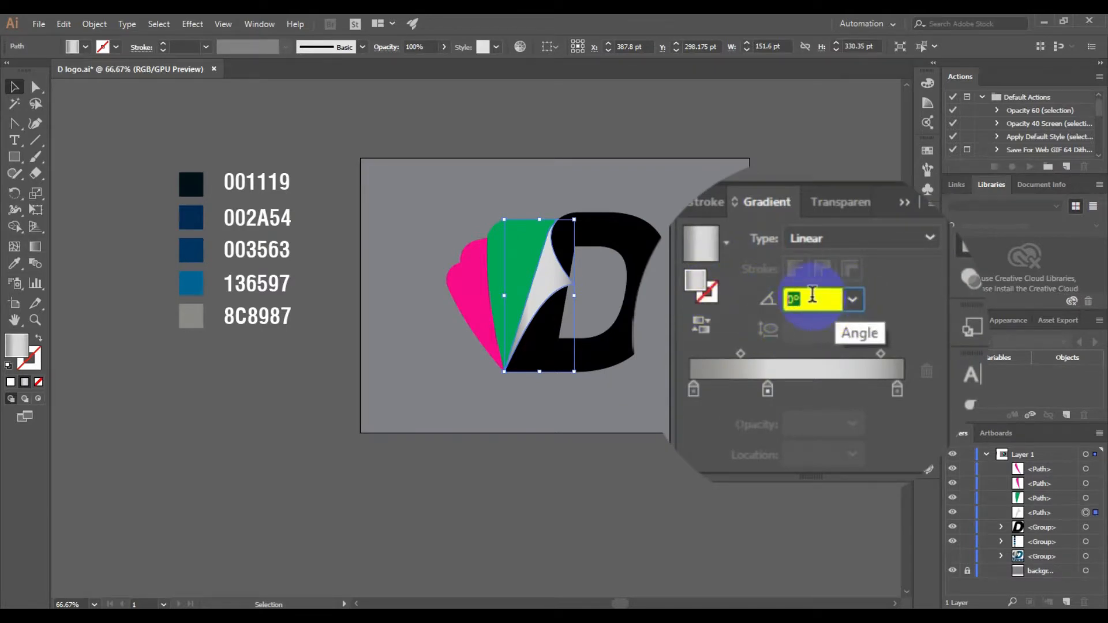
scroll(812, 295, down, 15)
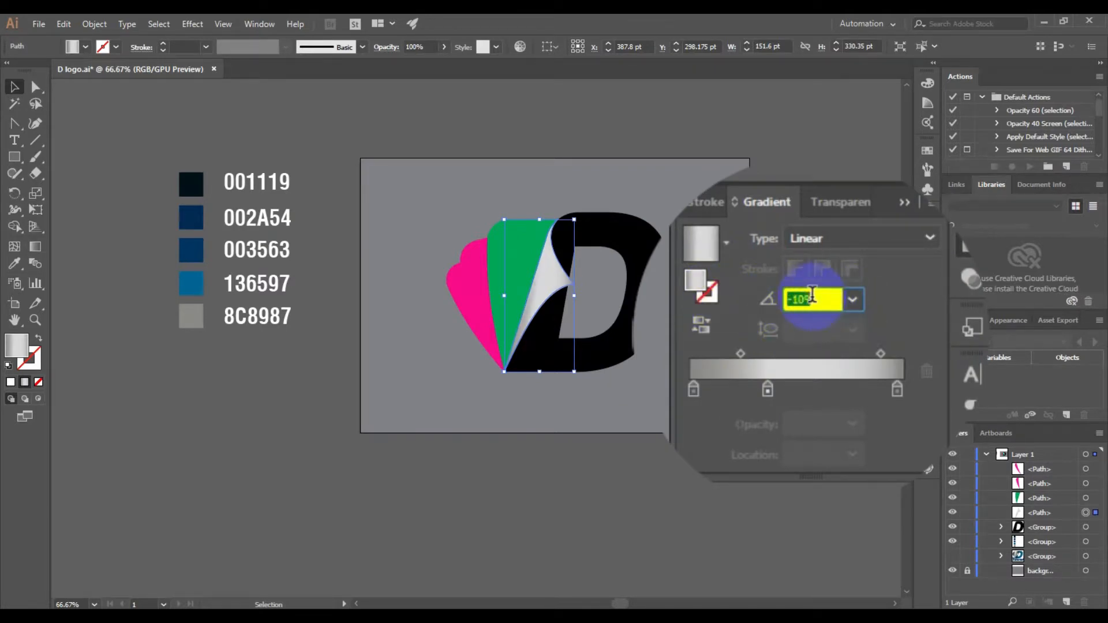
scroll(812, 295, down, 2)
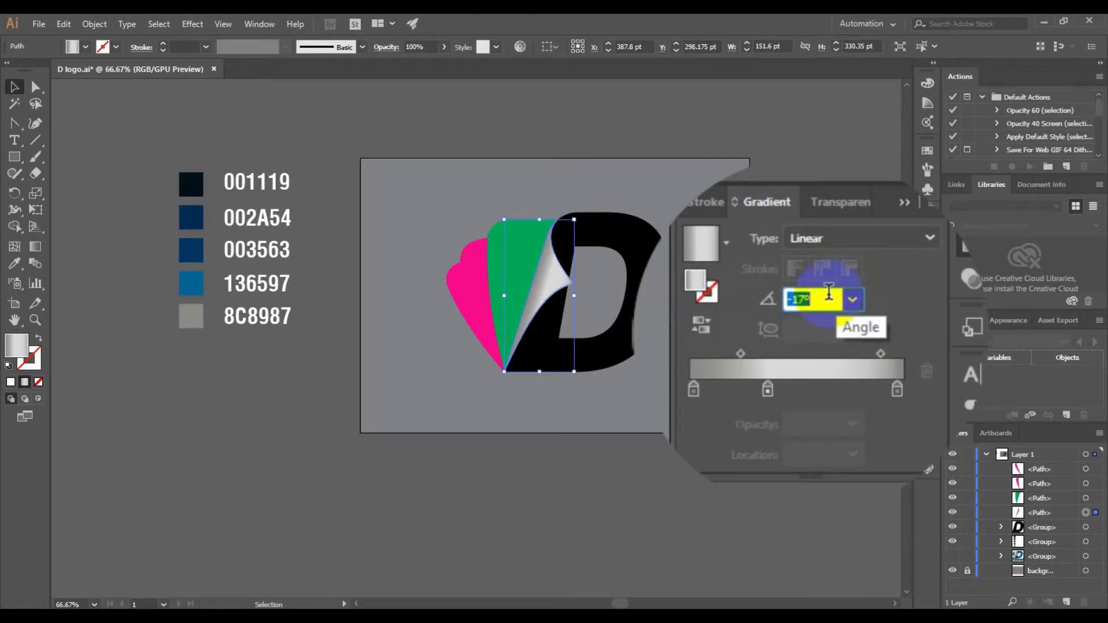
scroll(829, 293, down, 1)
scroll(829, 293, up, 1)
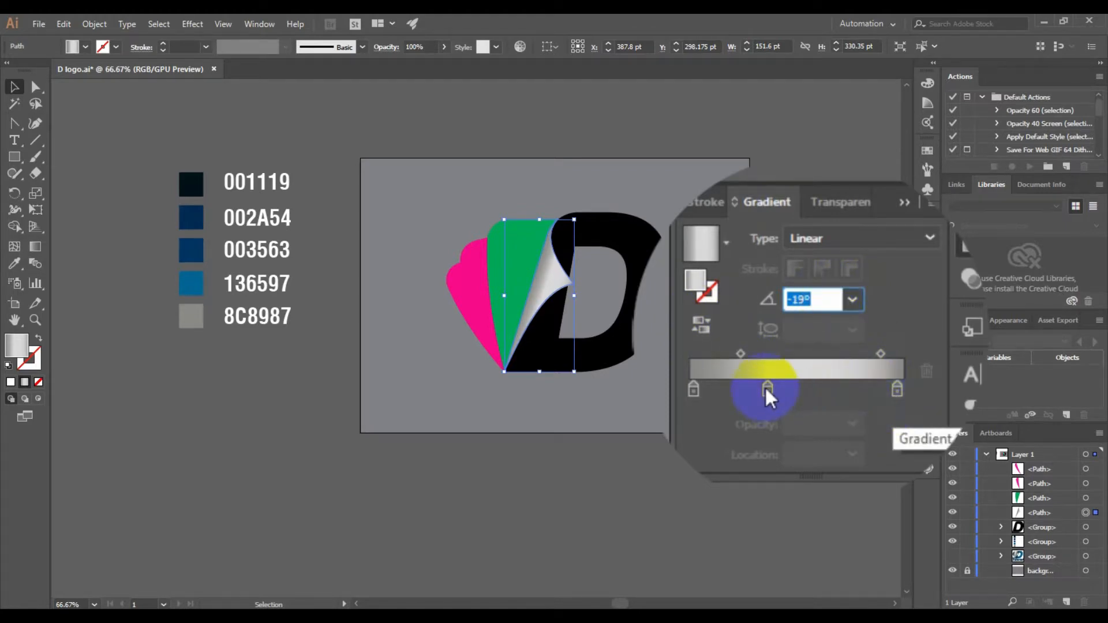
Reverse the curved shape's gradient, reposition its middle colour stop and set the first midpoint's location to 21.41%
drag(767, 388, 748, 366)
click(700, 323)
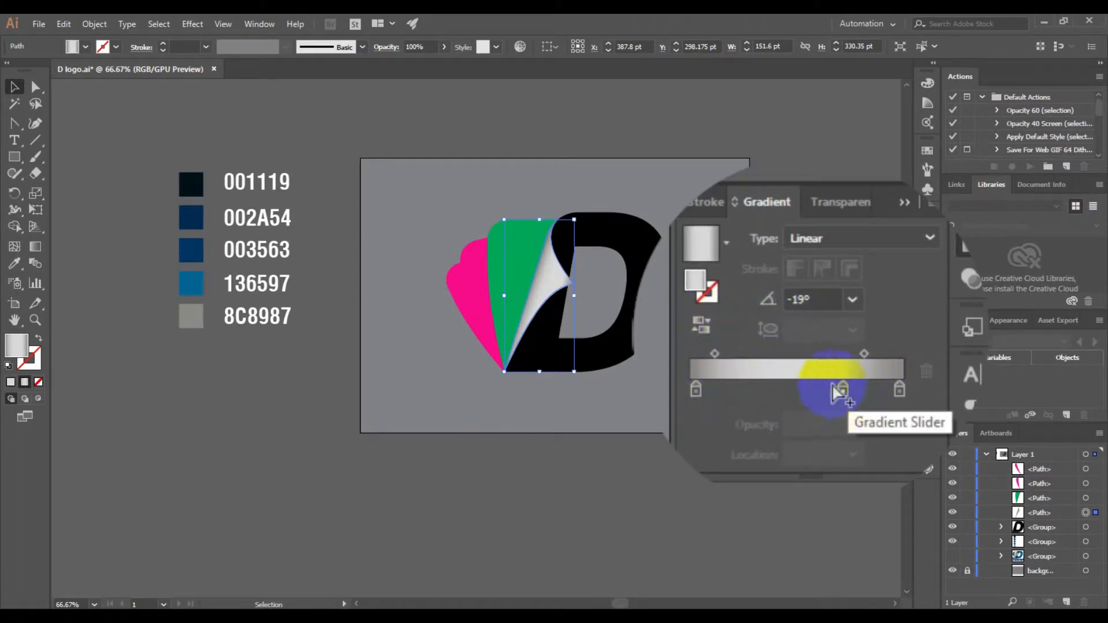
drag(844, 391, 818, 386)
drag(712, 355, 722, 354)
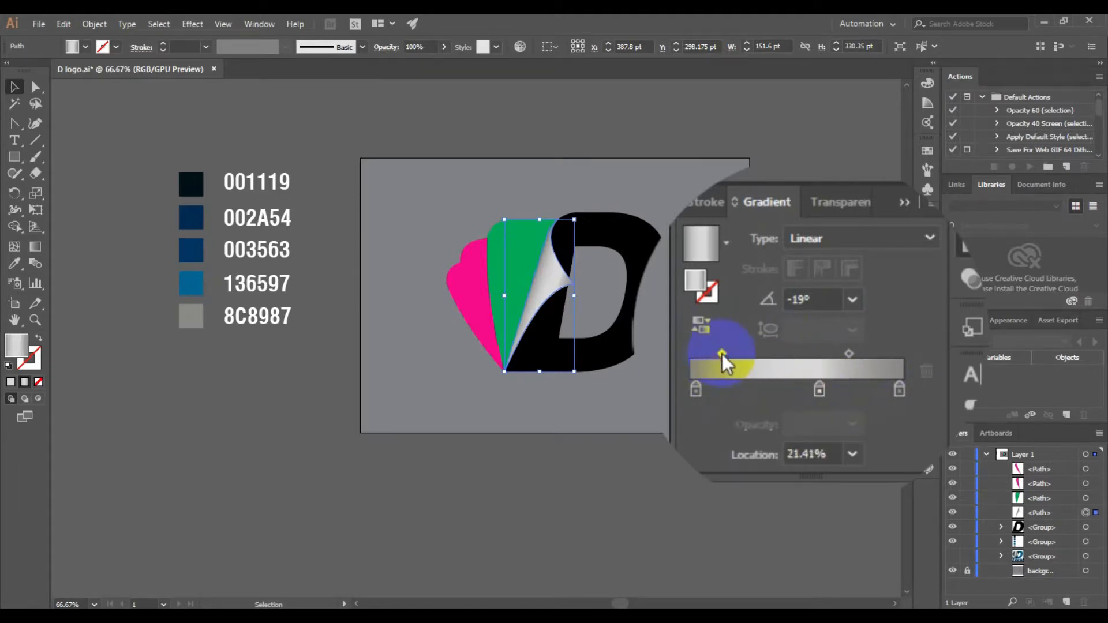
click(892, 202)
click(808, 292)
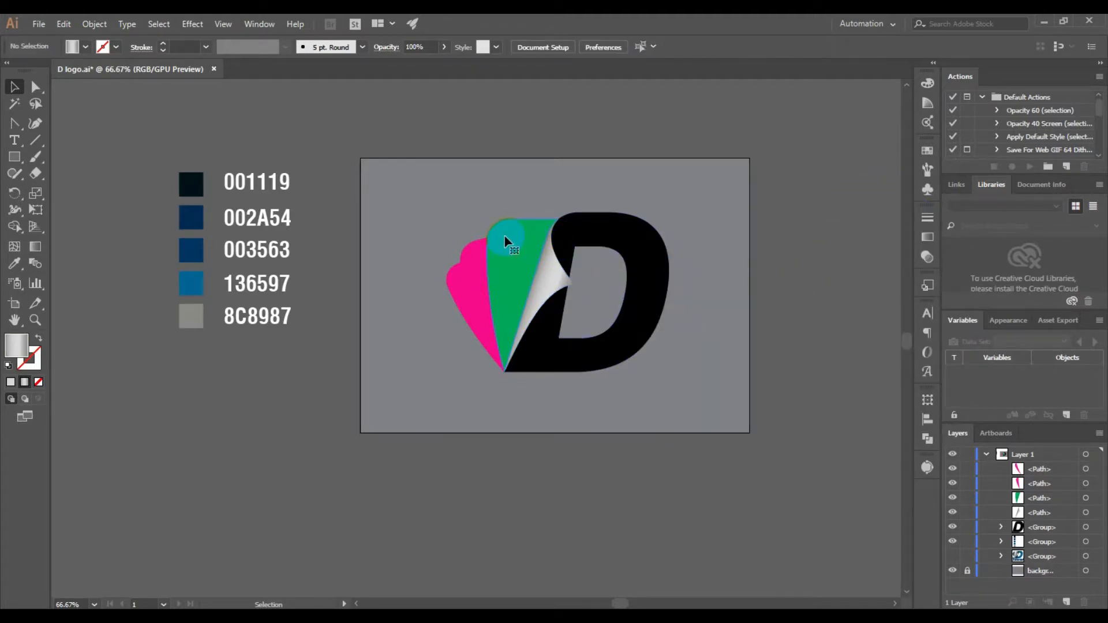
Fill the green wing shape with the saved grey gradient New Gradient Swatch copy
click(505, 242)
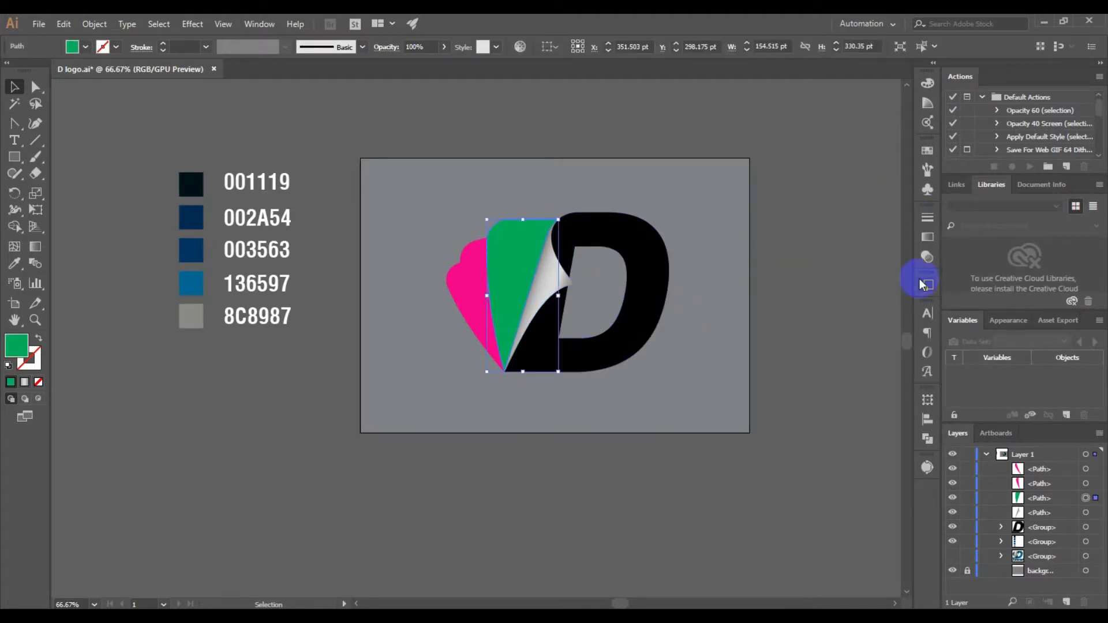
click(929, 236)
click(728, 243)
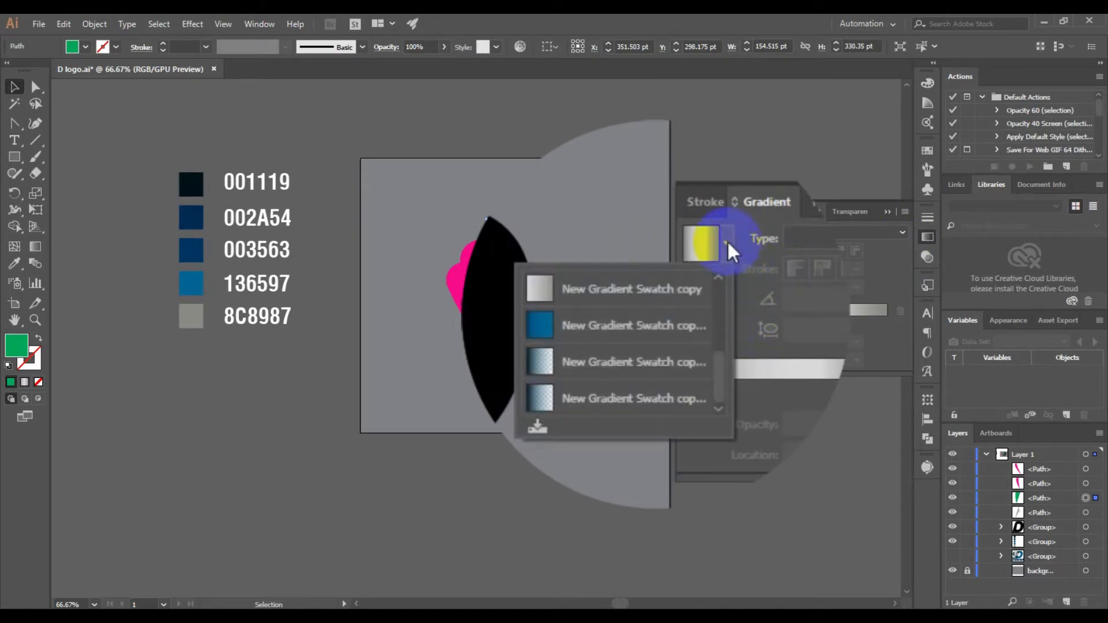
click(590, 292)
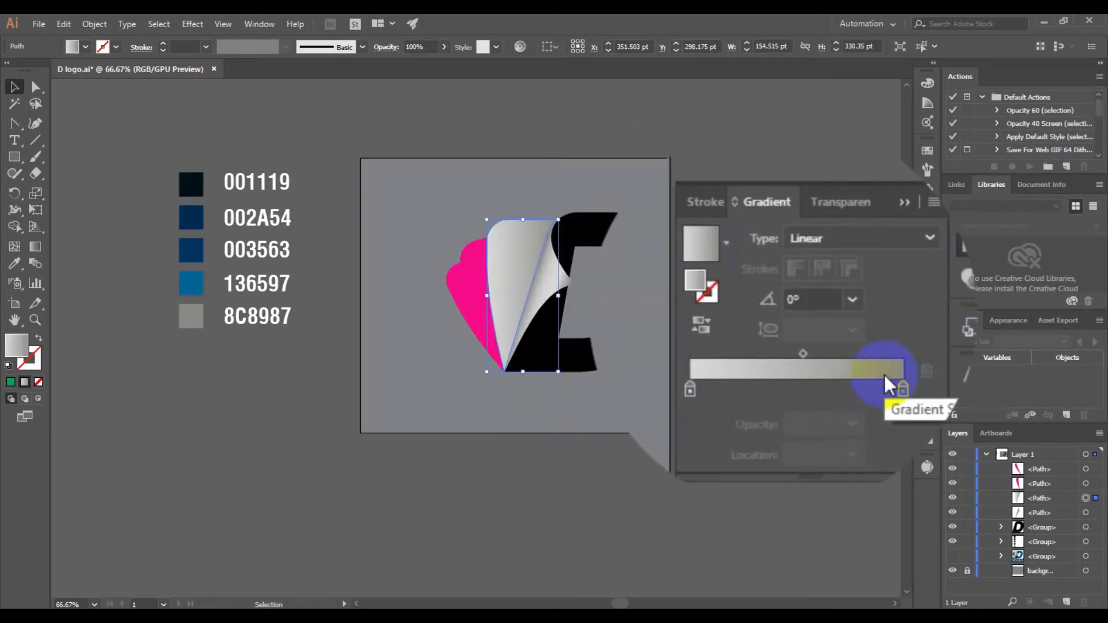
Tilt the linear gradient on the large grey wing shape to about -23° and deselect the shape
click(768, 299)
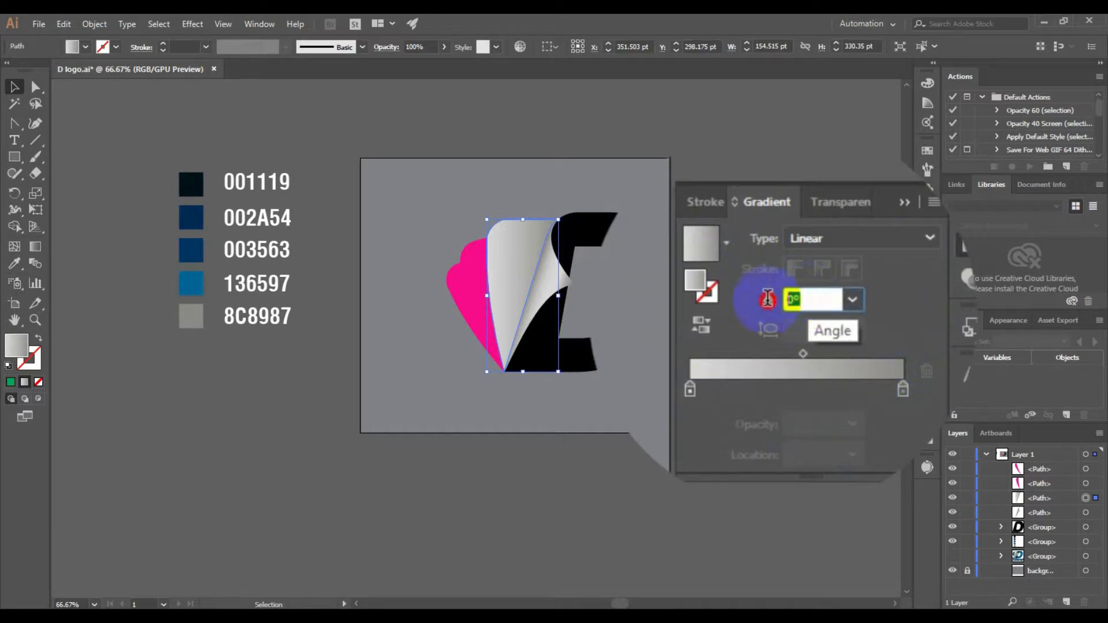
scroll(828, 295, down, 14)
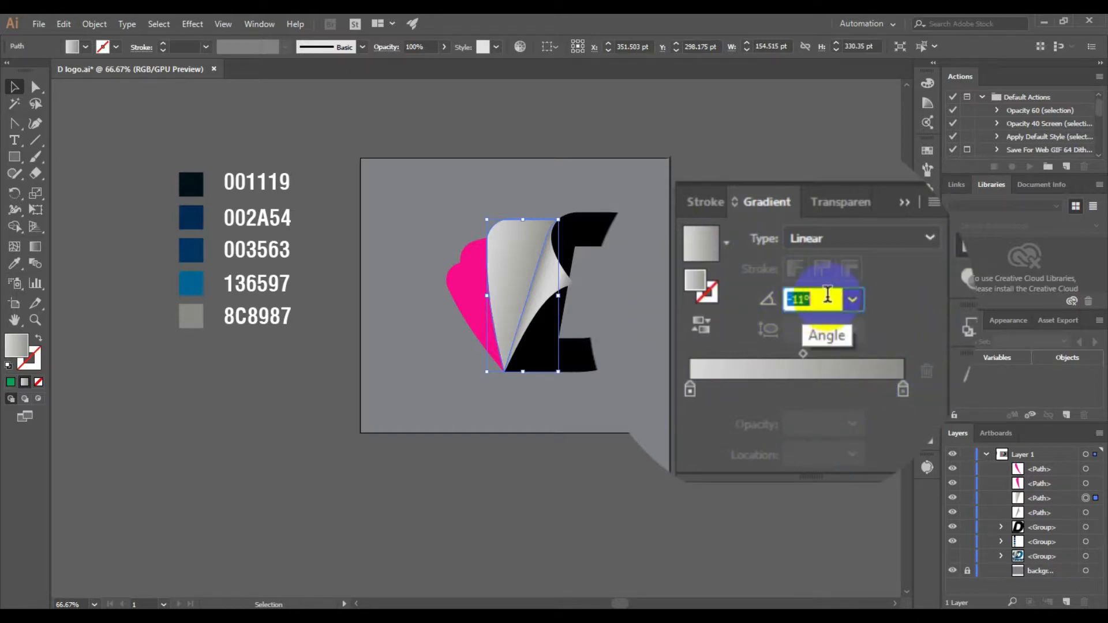
scroll(827, 295, down, 9)
scroll(828, 295, up, 4)
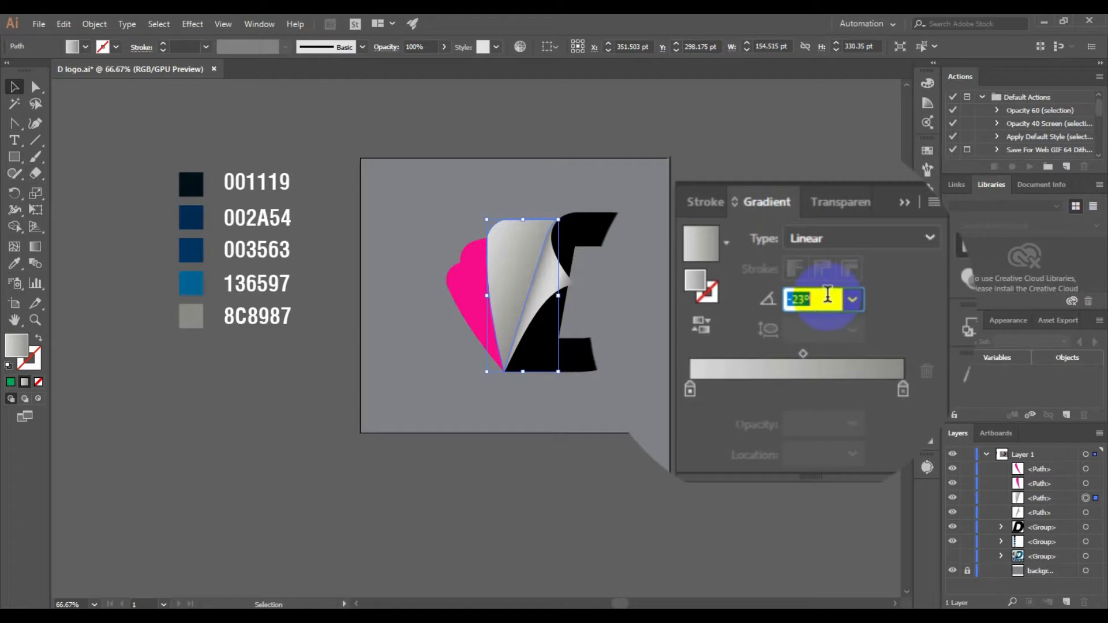
scroll(828, 295, up, 1)
click(892, 213)
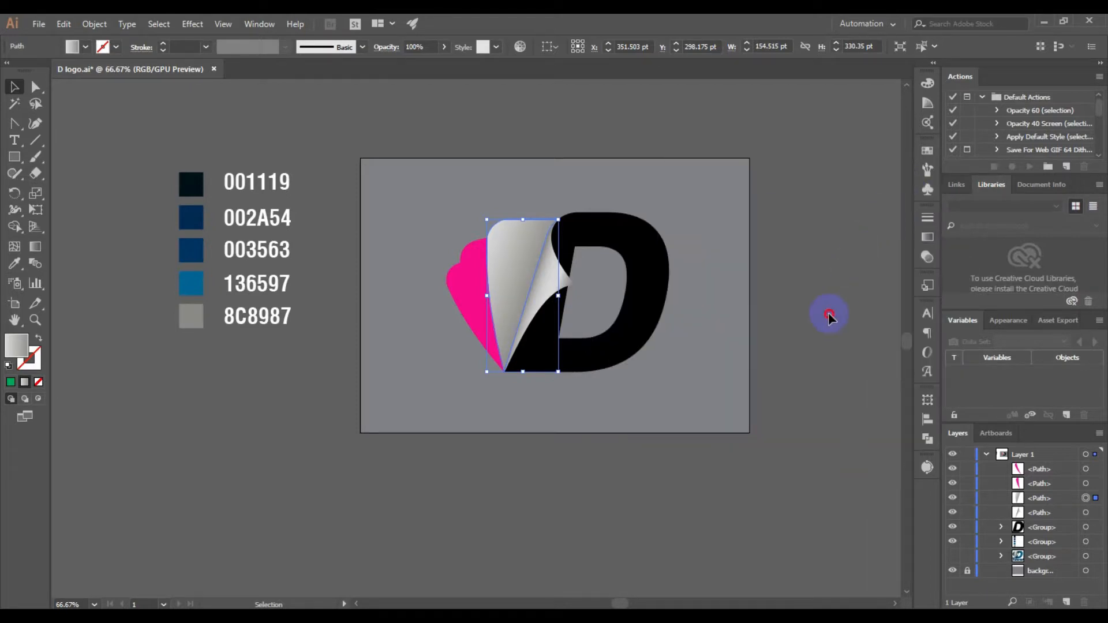
click(829, 317)
Fill the black D with the saved solid-looking blue gradient swatch listed after New Gradient Swatch copy
click(650, 250)
click(927, 237)
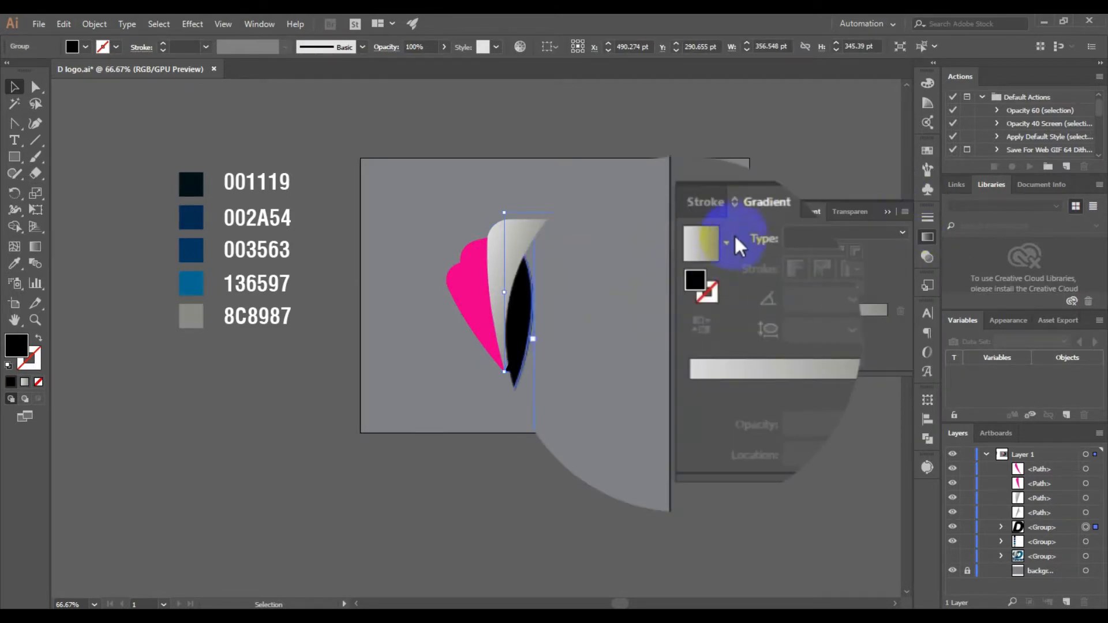
click(728, 243)
click(623, 324)
Set the angle of the D's blue linear gradient to -15°
click(823, 302)
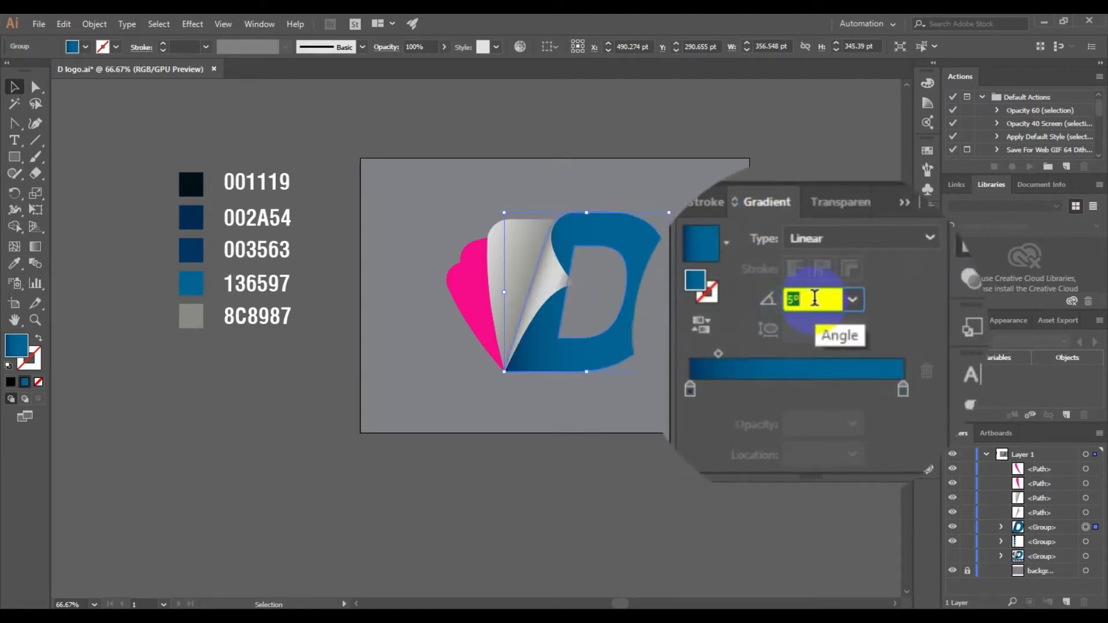
scroll(814, 298, down, 9)
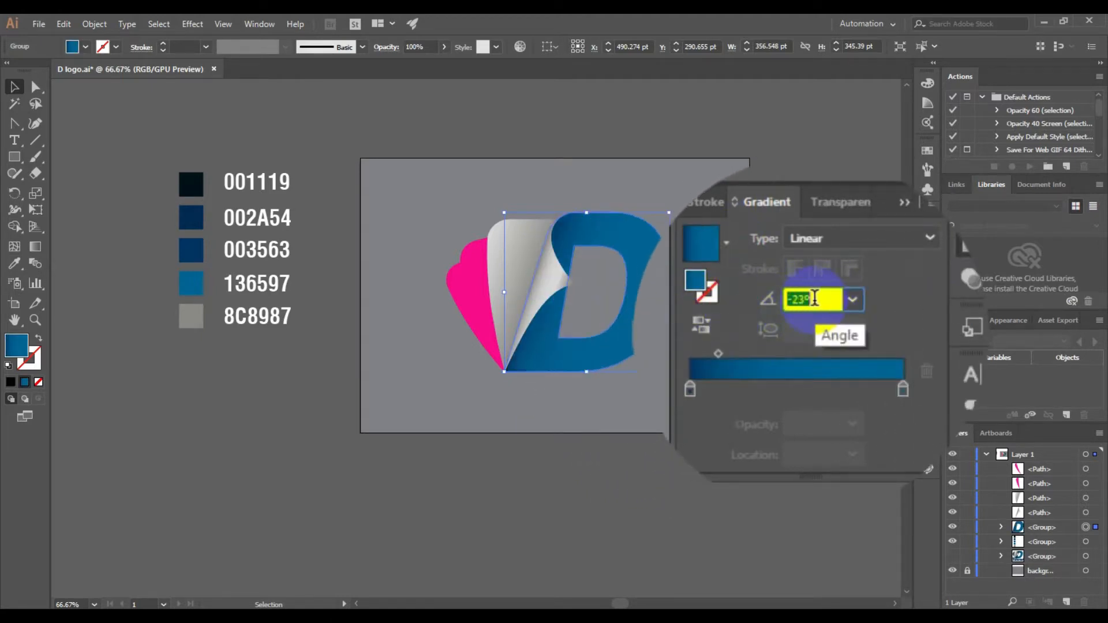
scroll(814, 297, up, 1)
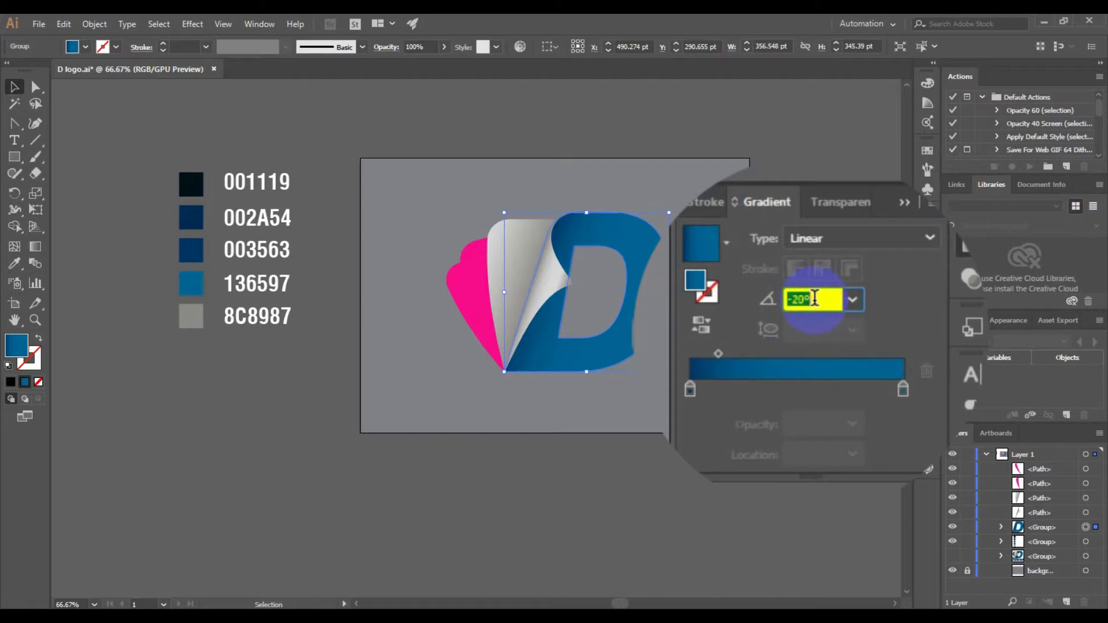
click(833, 298)
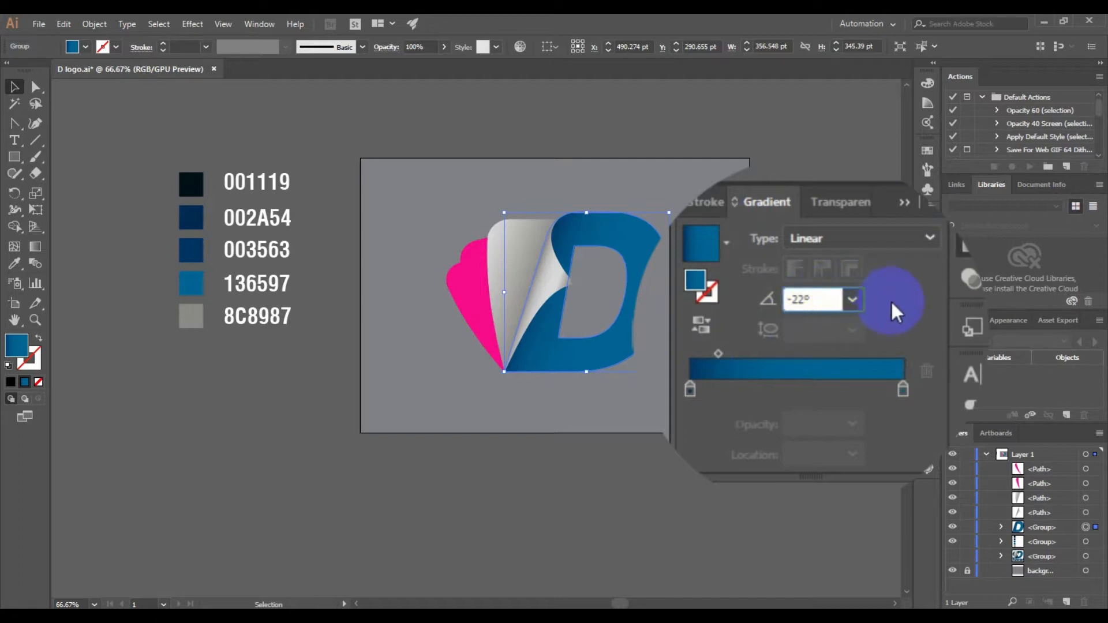
drag(819, 299, 754, 295)
scroll(814, 298, down, 3)
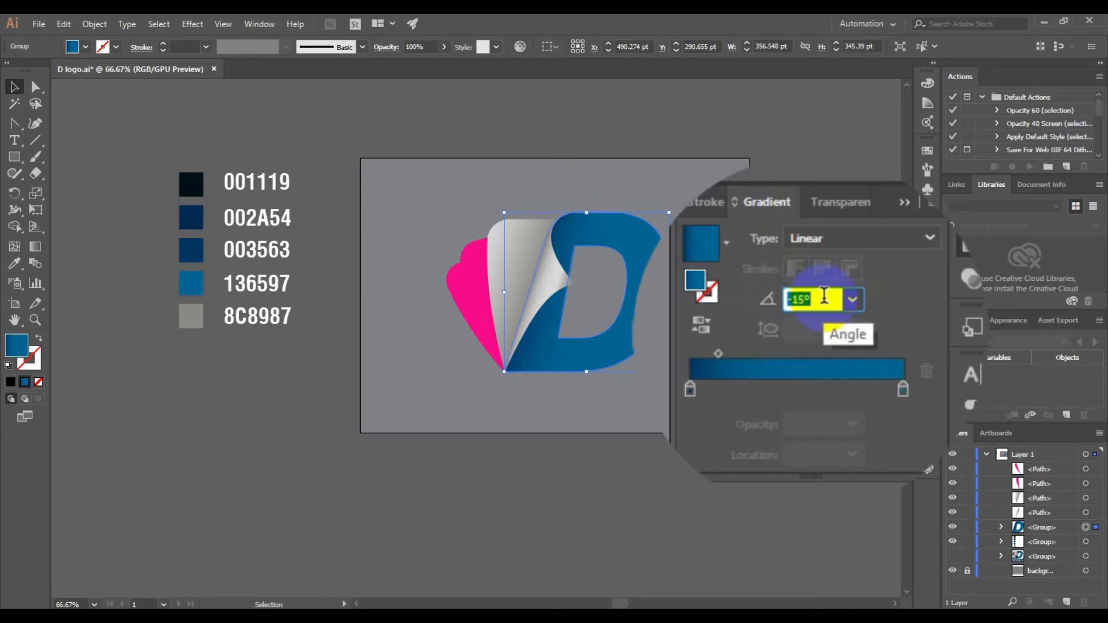
Set the D's linear gradient angle to 160° and reverse the gradient
text(160)
key(Return)
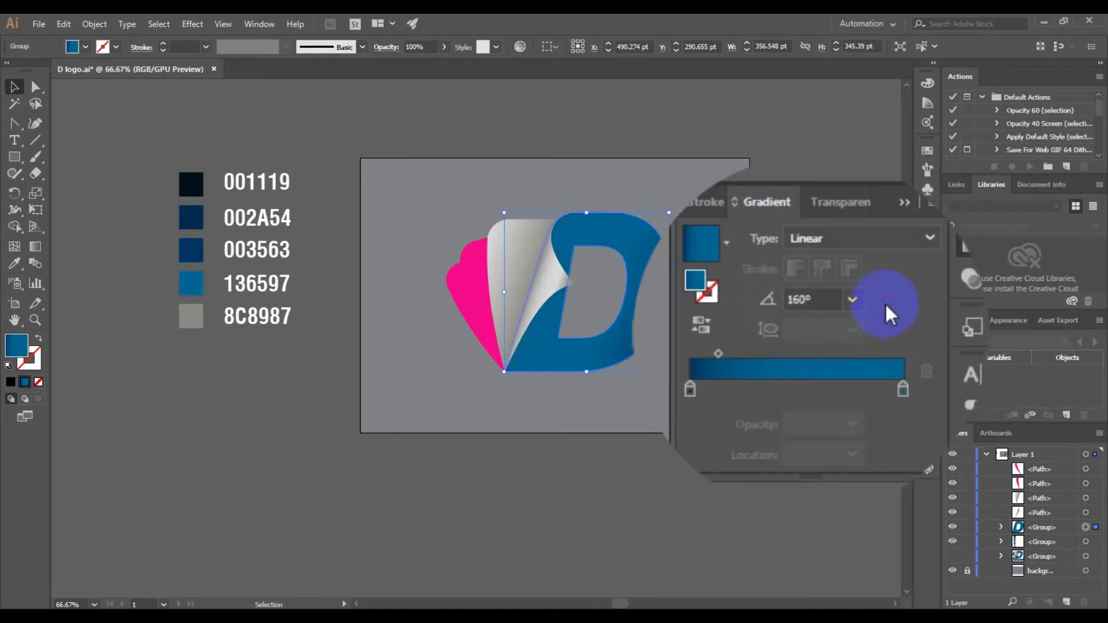
click(704, 327)
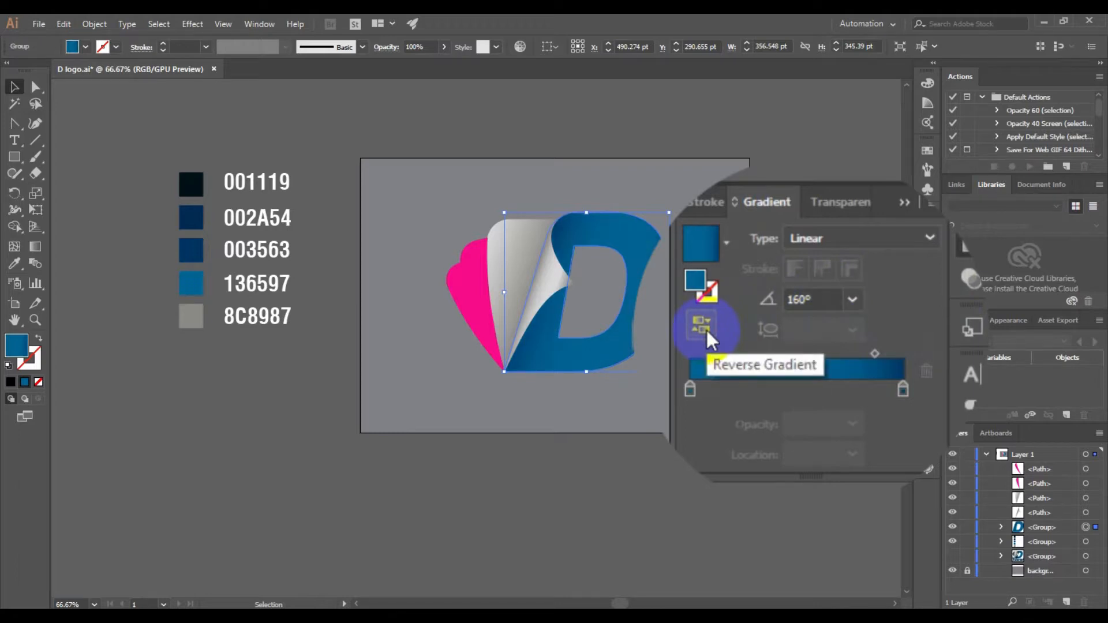
click(902, 201)
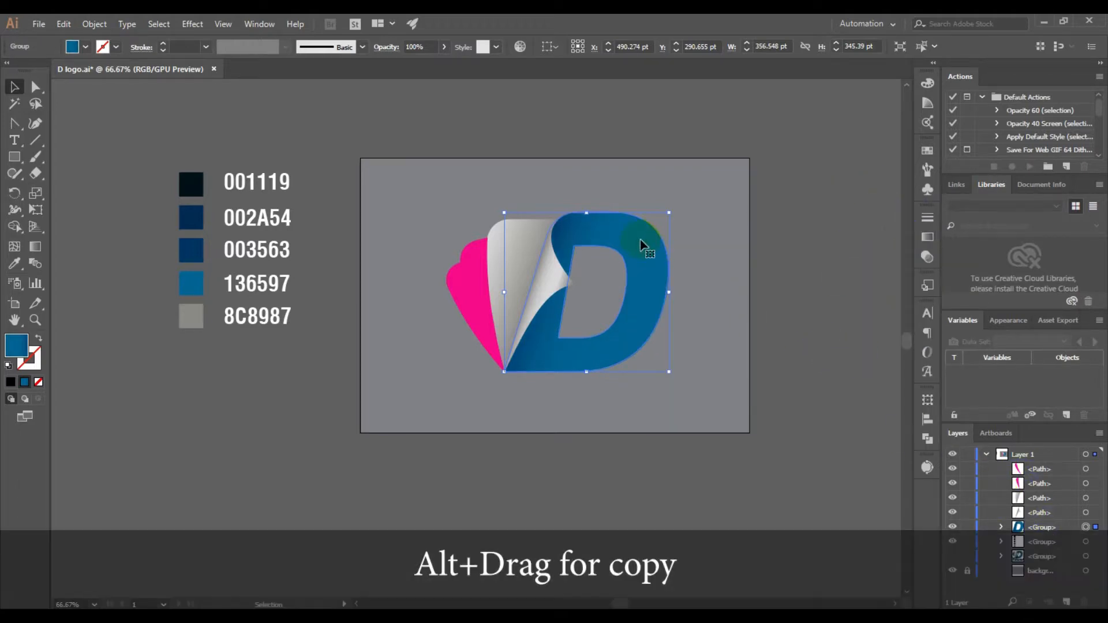
Duplicate the blue D beside the original and fill the copy with the saved dark-to-transparent gradient, reversed
drag(643, 244, 760, 228)
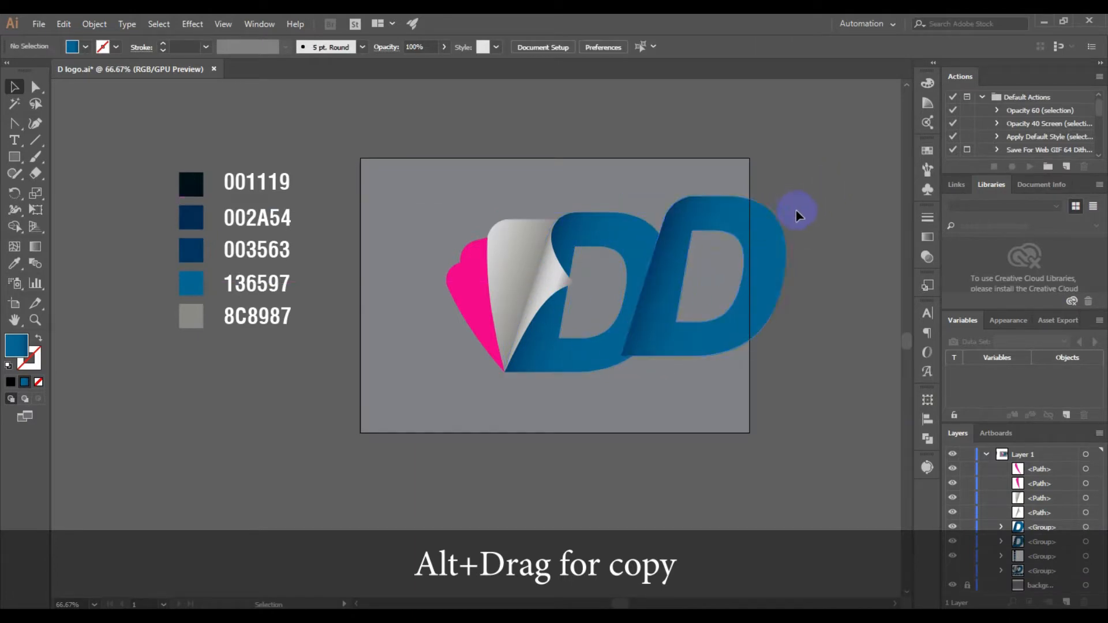
click(927, 238)
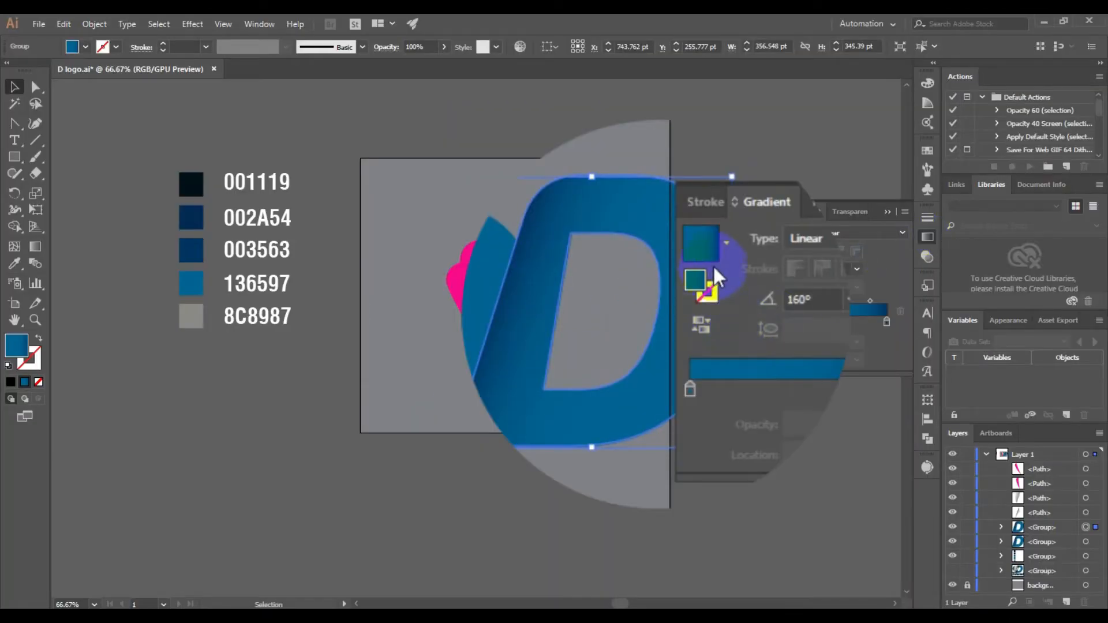
click(781, 237)
click(595, 363)
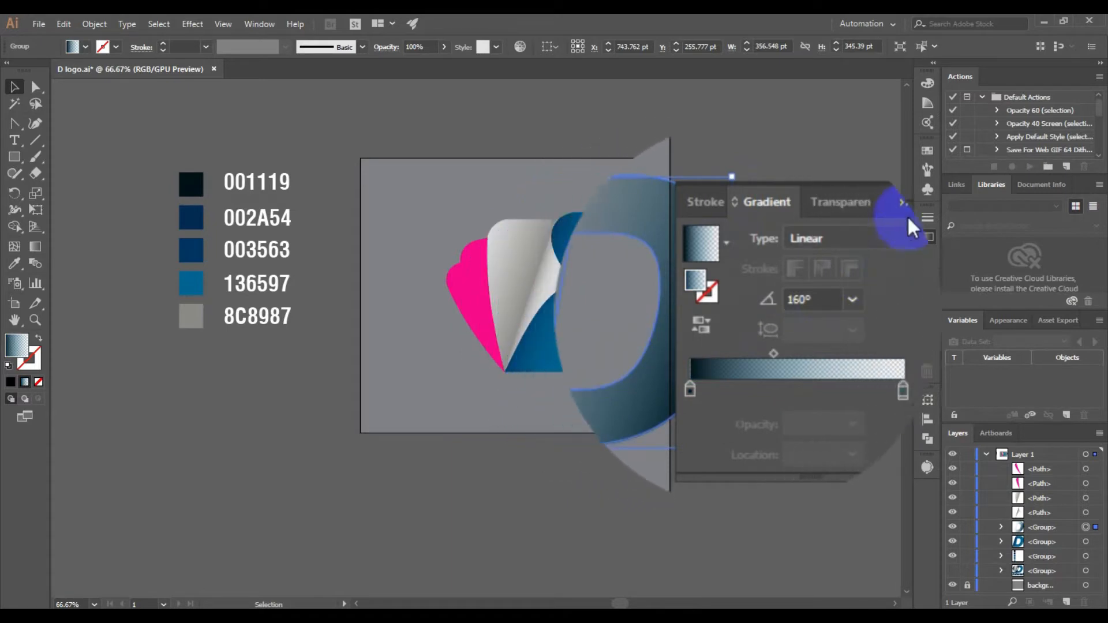
click(702, 326)
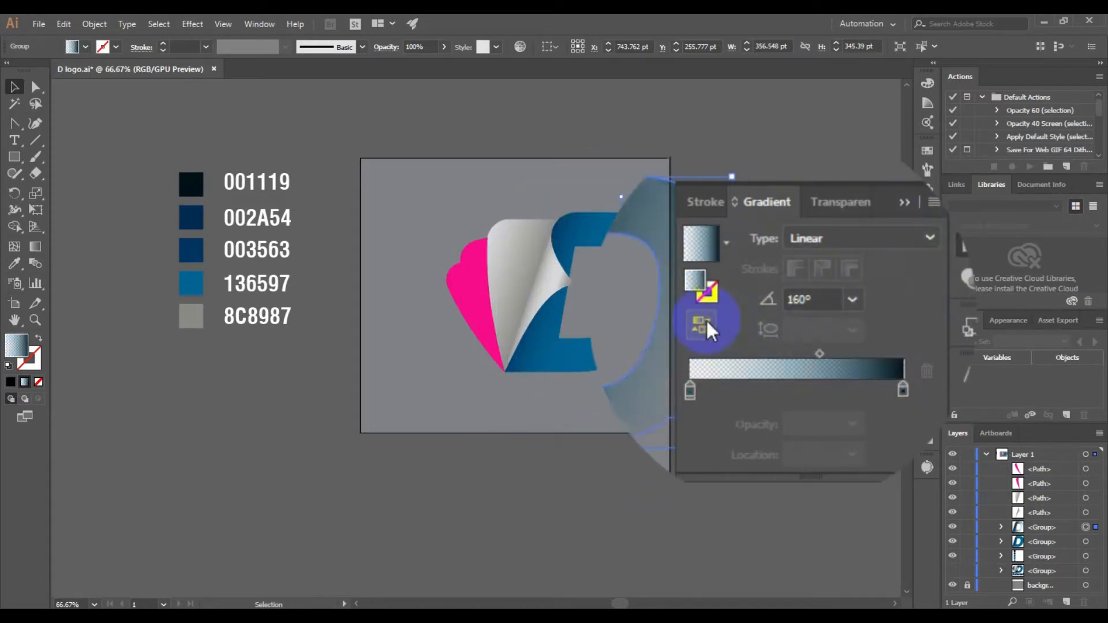
click(906, 203)
Move the shaded D copy onto the blue D and align both by their left and top edges
drag(727, 253, 629, 278)
scroll(629, 278, up, 1)
shift+click(633, 337)
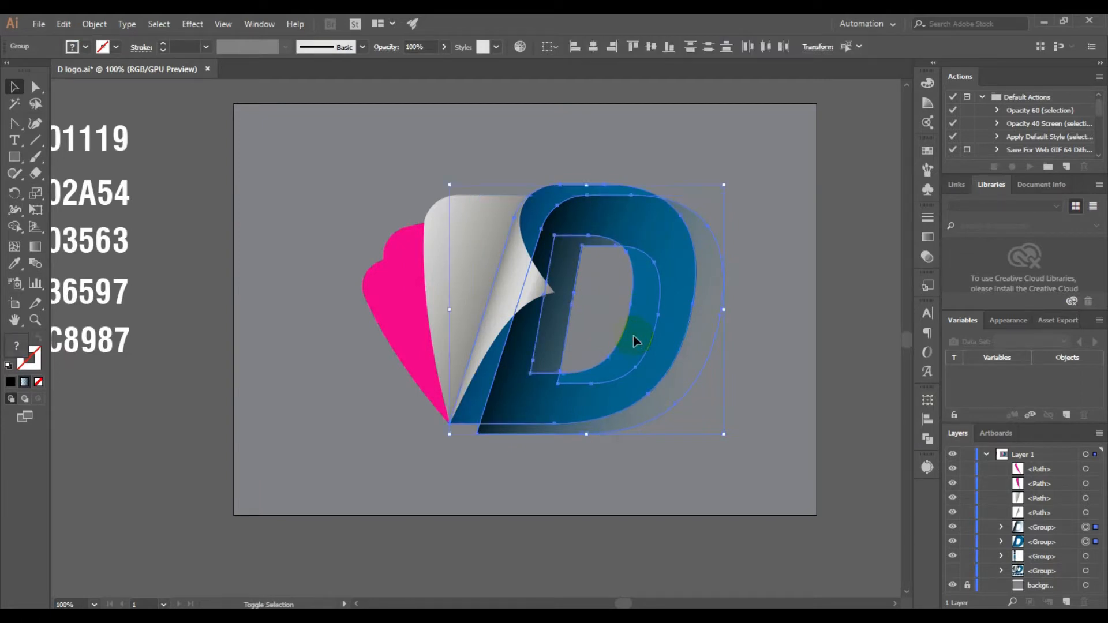
click(635, 317)
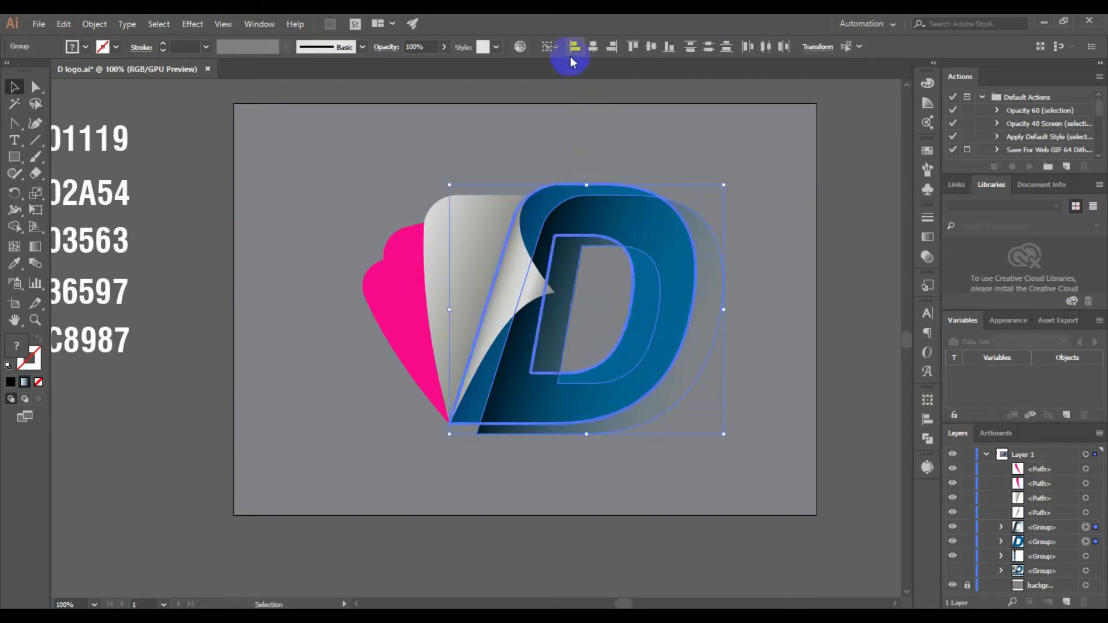
click(575, 50)
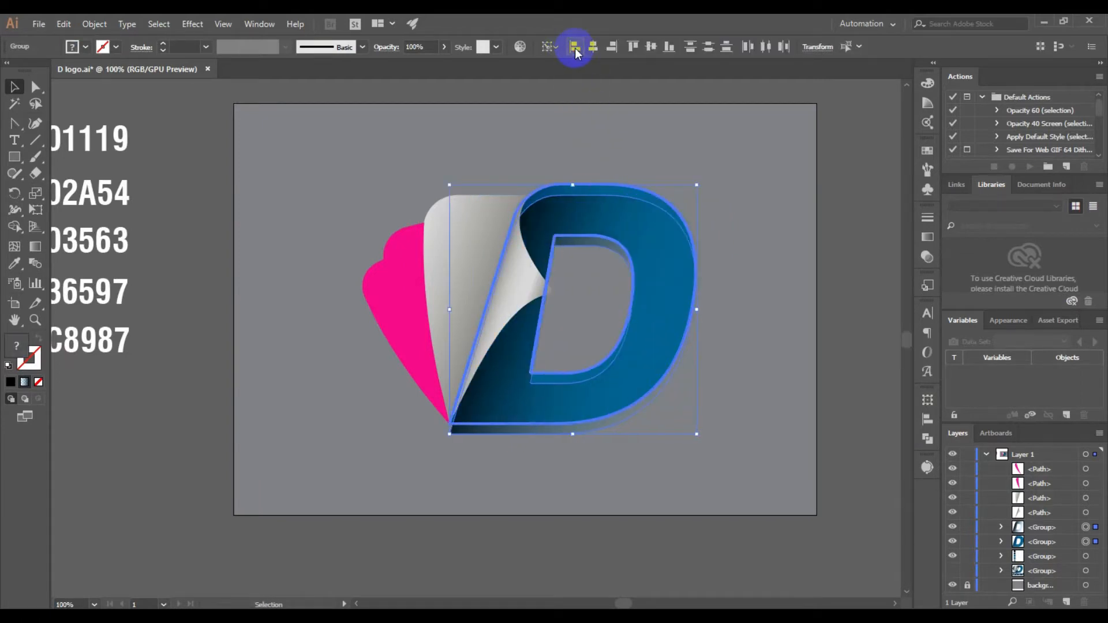
click(633, 46)
click(848, 308)
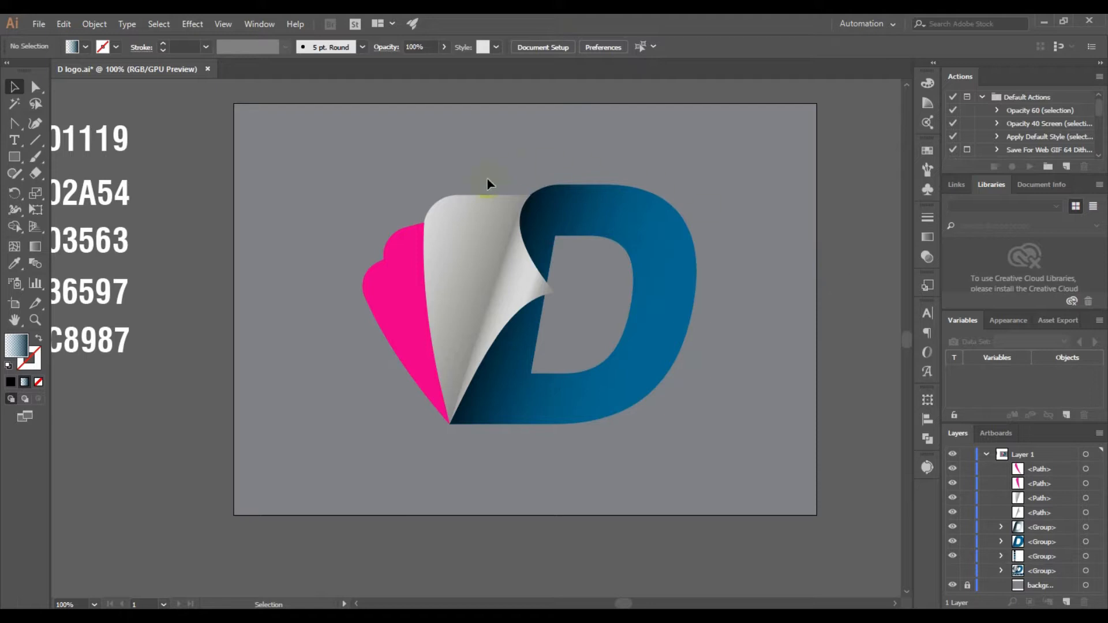
Fill the inner pink wing with the dark-to-transparent linear gradient and reverse it so the dark end comes first
click(402, 269)
click(927, 237)
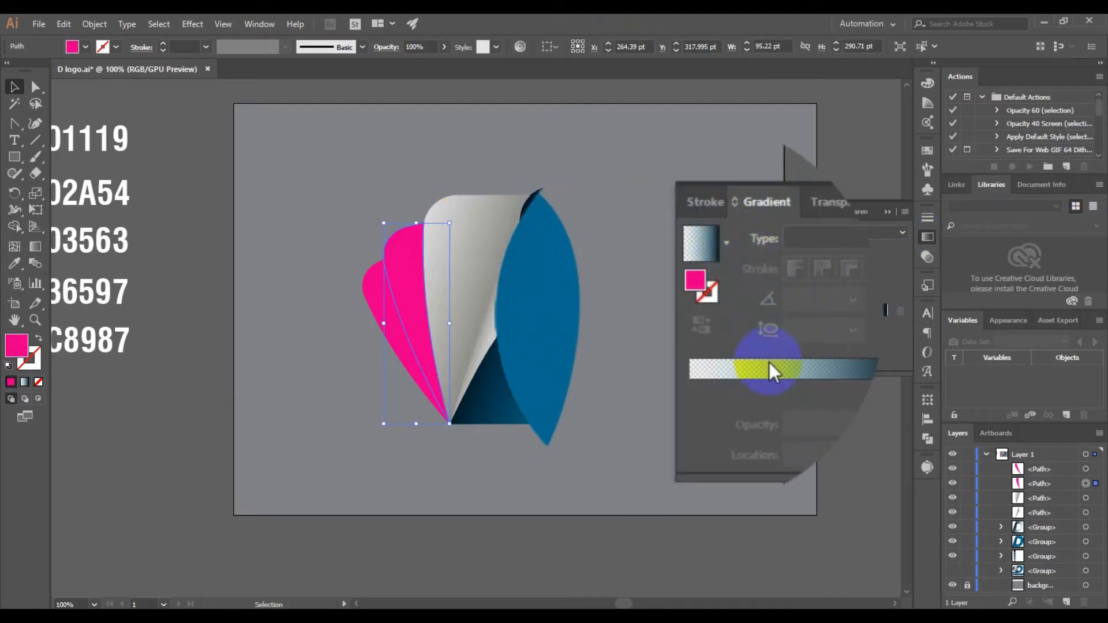
click(770, 363)
click(706, 328)
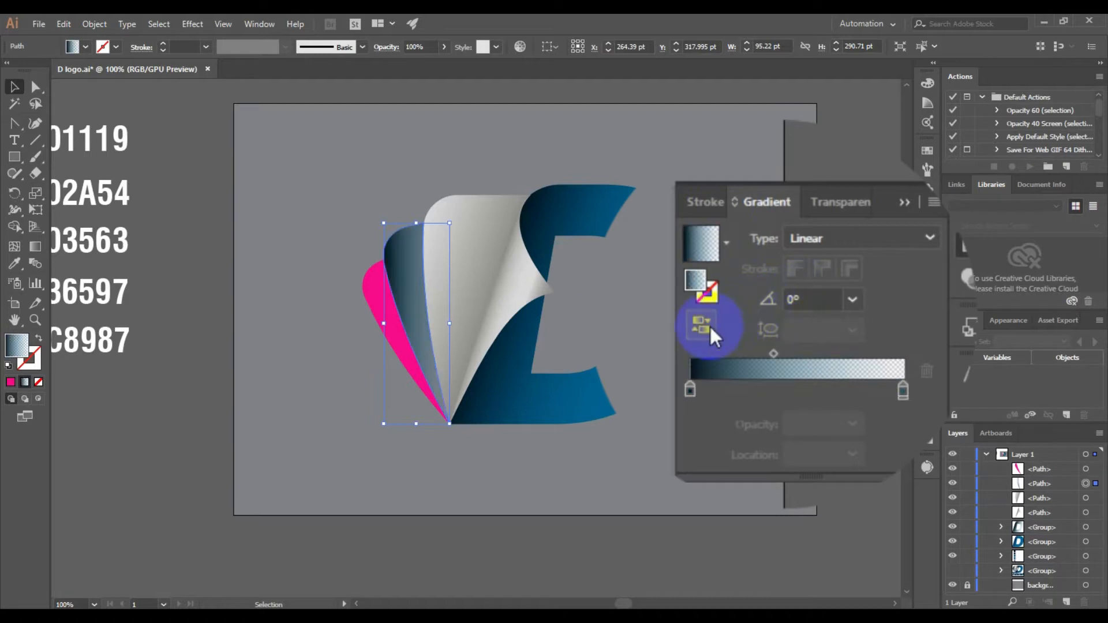
Fill the outermost pink wing with the same dark-to-transparent gradient and deselect it
click(372, 294)
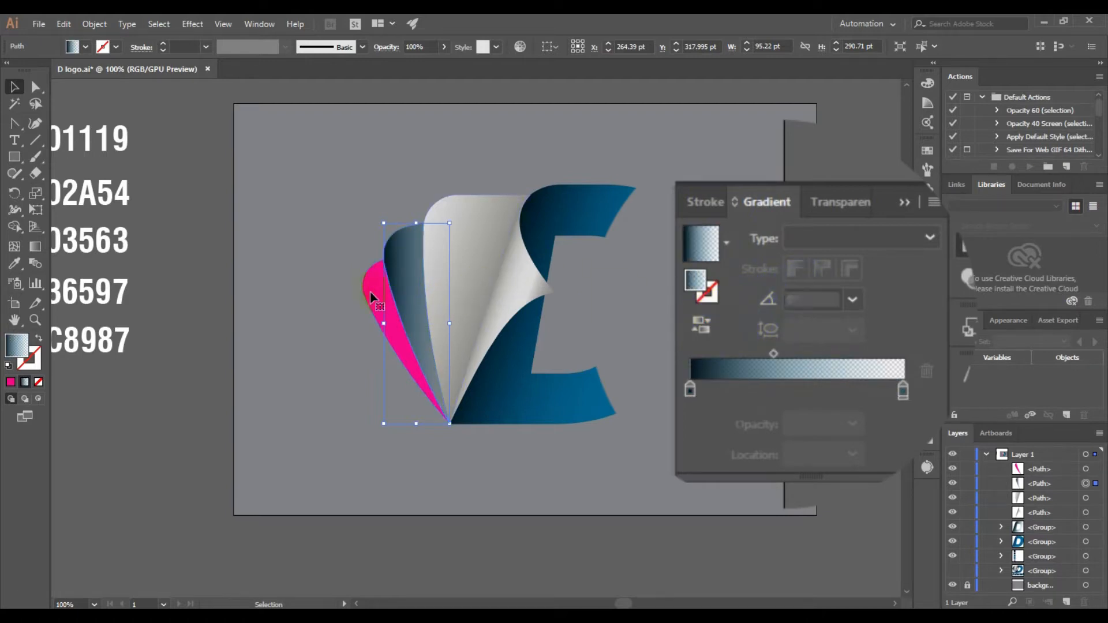
click(740, 374)
click(902, 204)
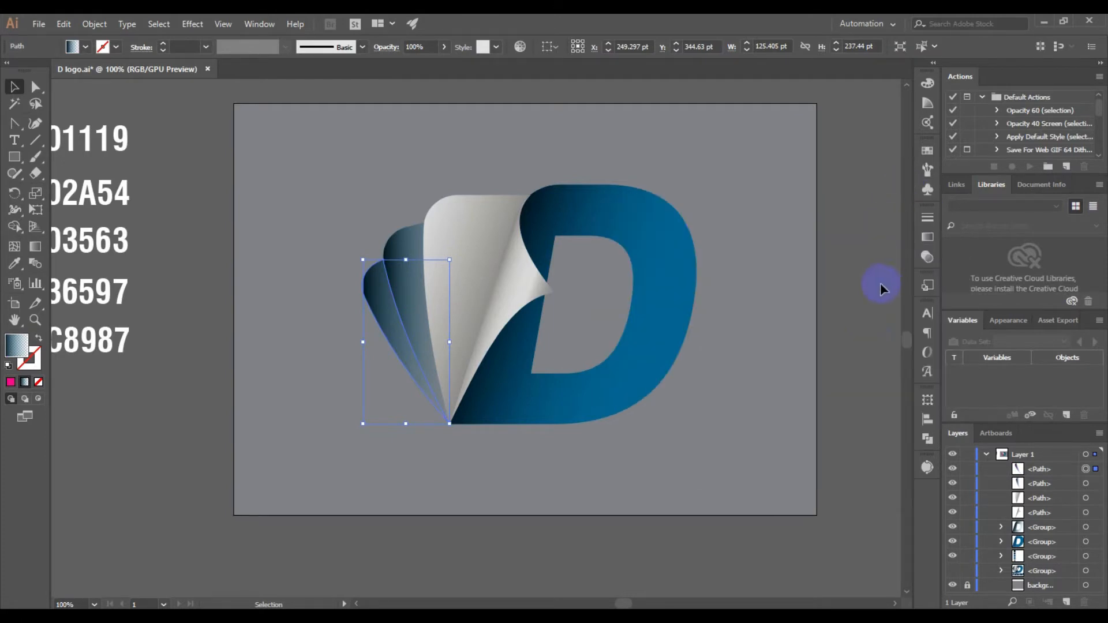
click(866, 335)
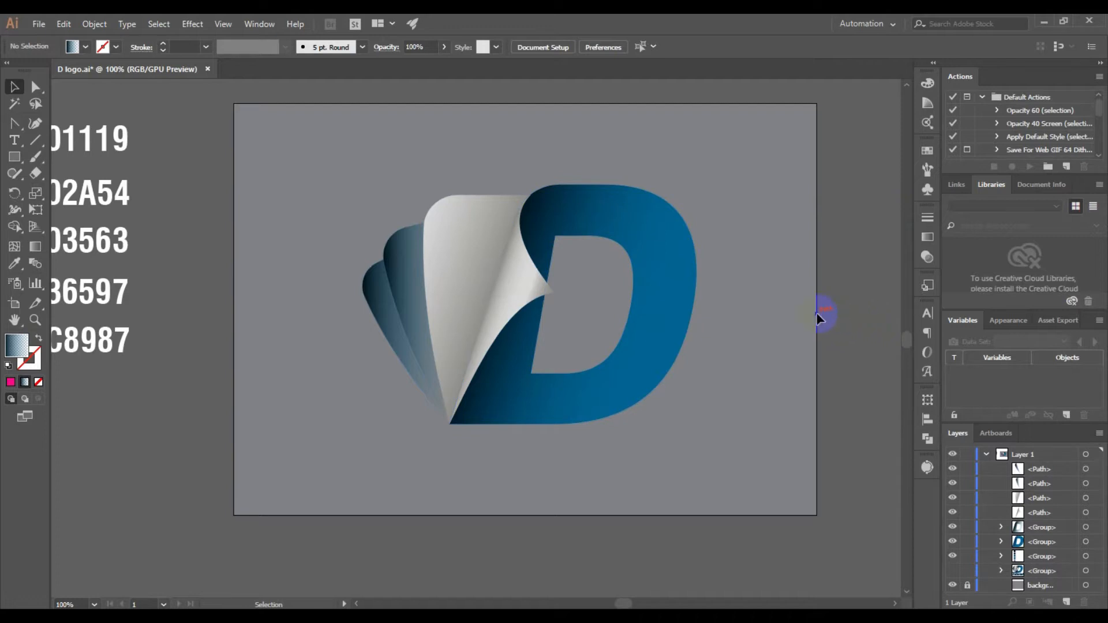
Add a point text object below the logo and scale it up to a font size of about 24 mm
scroll(801, 307, down, 1)
drag(853, 359, 779, 307)
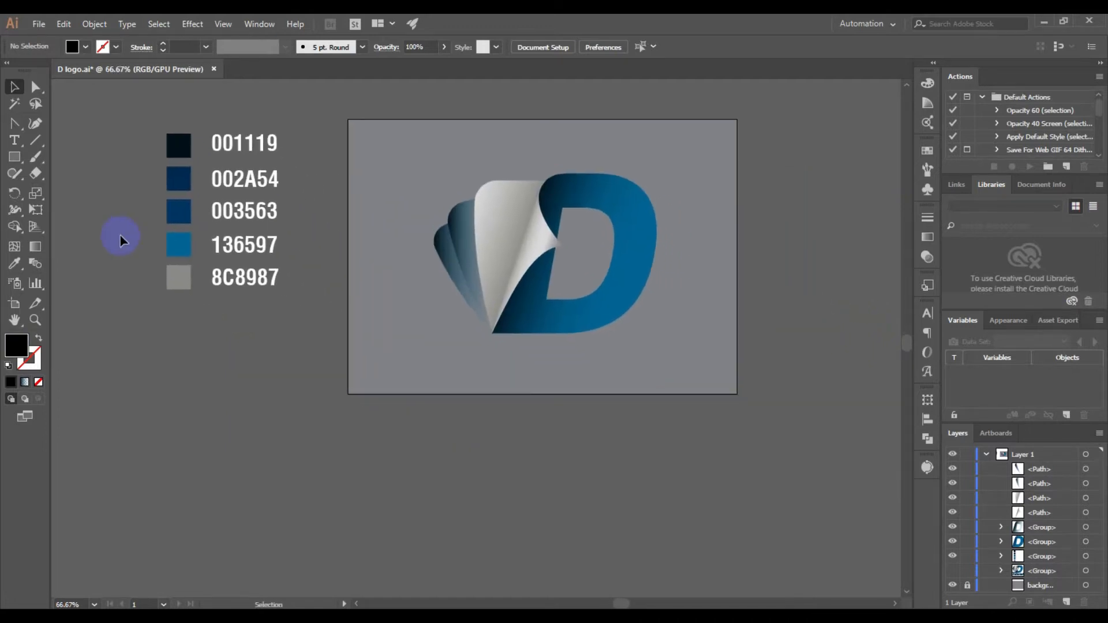
click(17, 140)
click(467, 365)
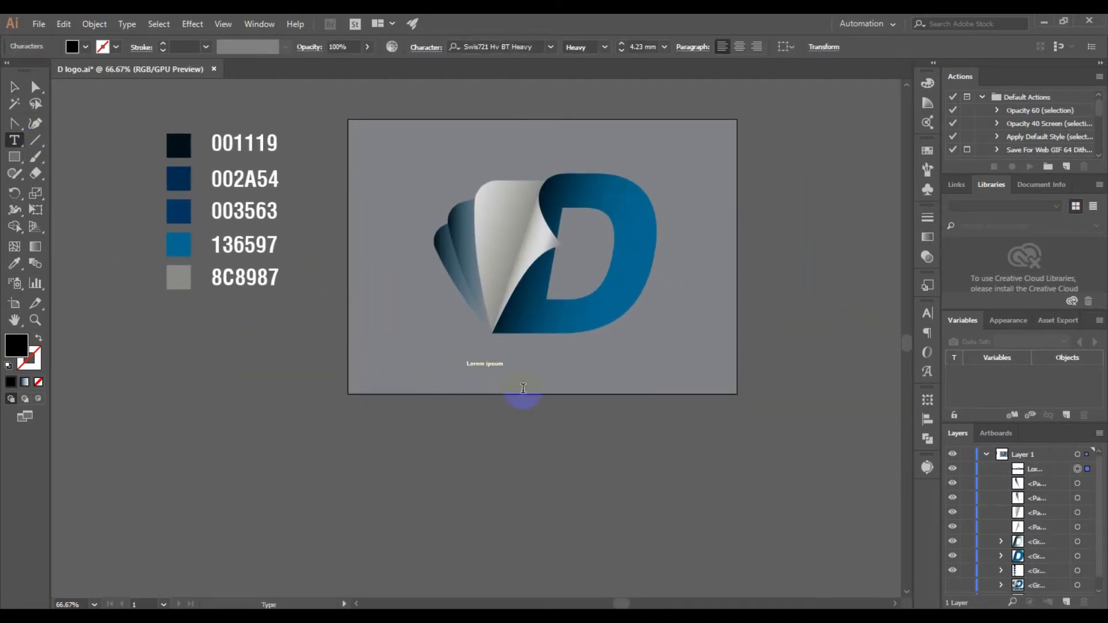
click(15, 86)
drag(501, 371, 602, 375)
Replace the placeholder text below the logo with "Tutorial"
click(14, 140)
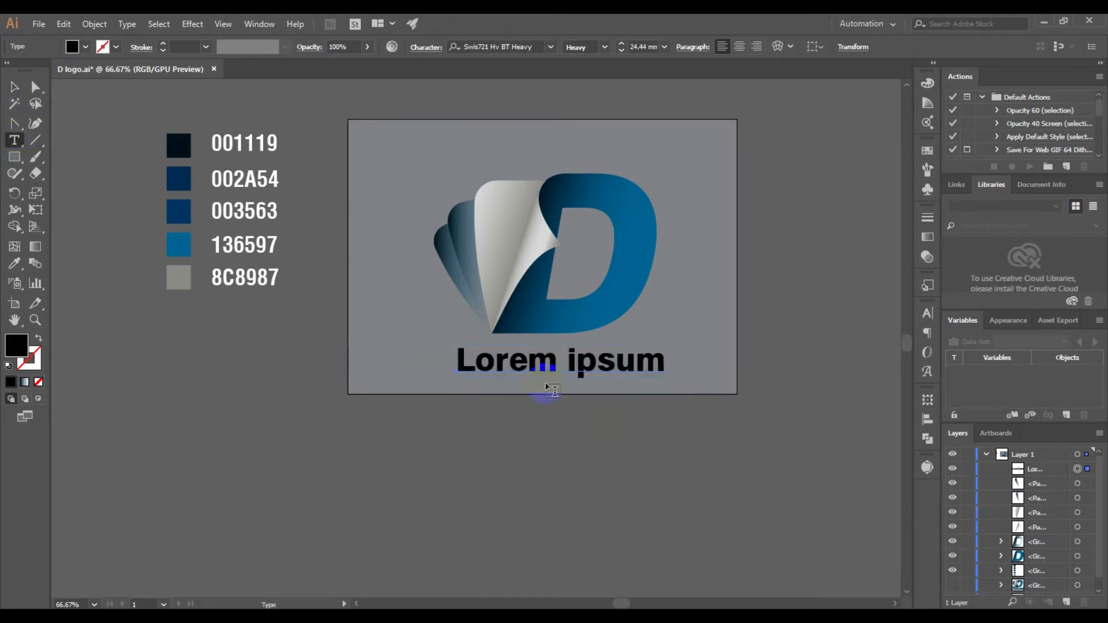
drag(456, 361, 789, 372)
text(T)
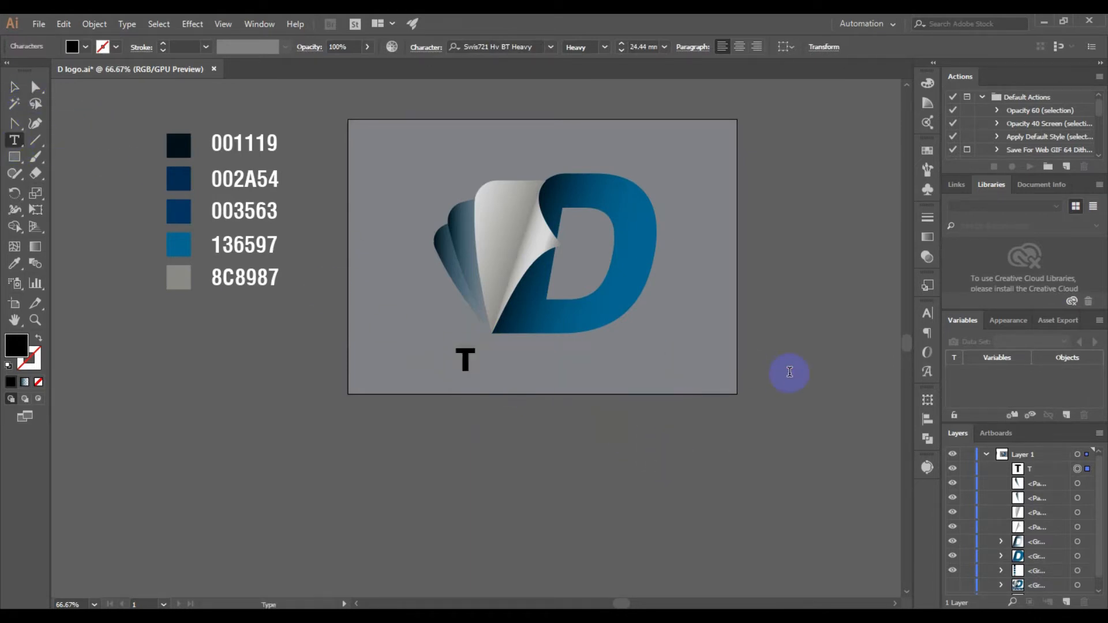
text(utia)
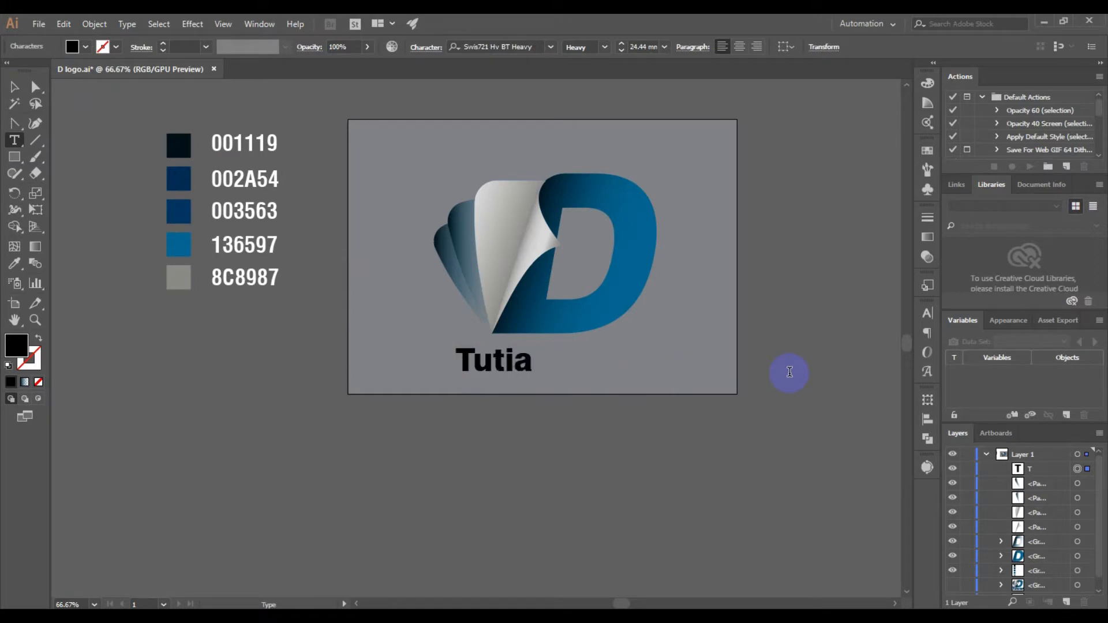
key(BackSpace)
key(BackSpace)
text(o)
text(ai)
key(BackSpace)
key(BackSpace)
text(ia)
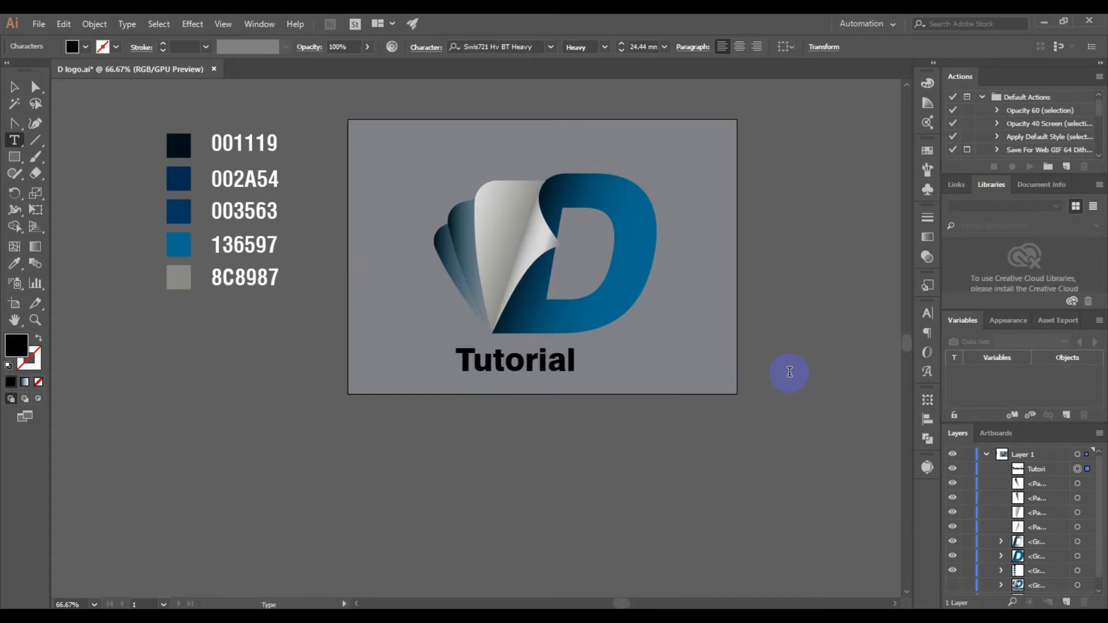
text(l)
Scale the "Tutorial" text up to about 46 mm and shift it slightly left beneath the logo
click(13, 86)
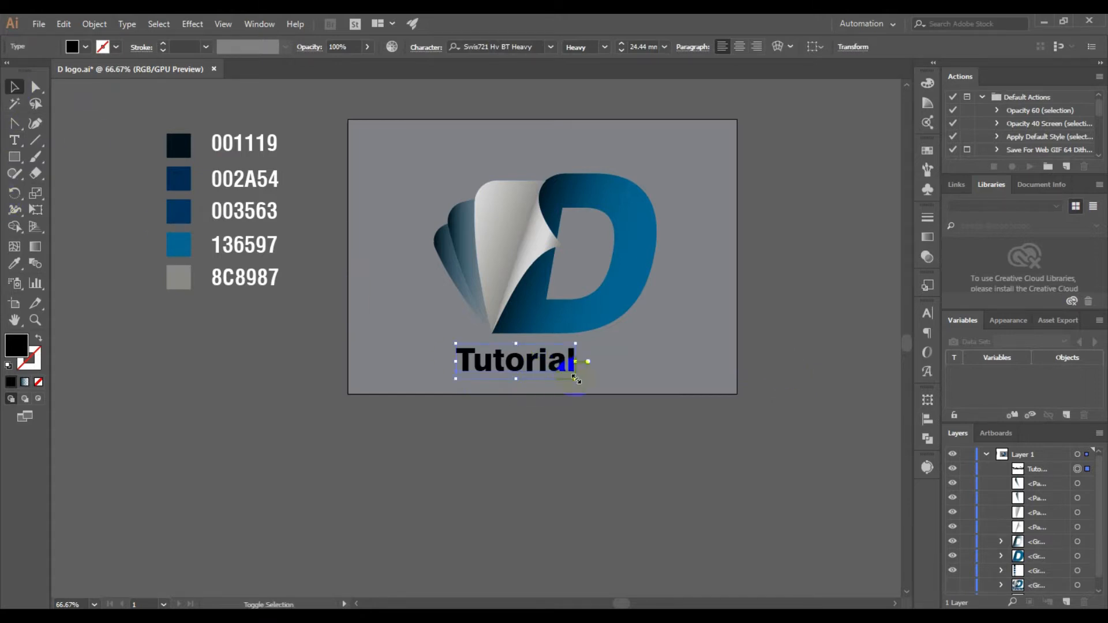
drag(576, 383, 620, 391)
drag(622, 345, 681, 321)
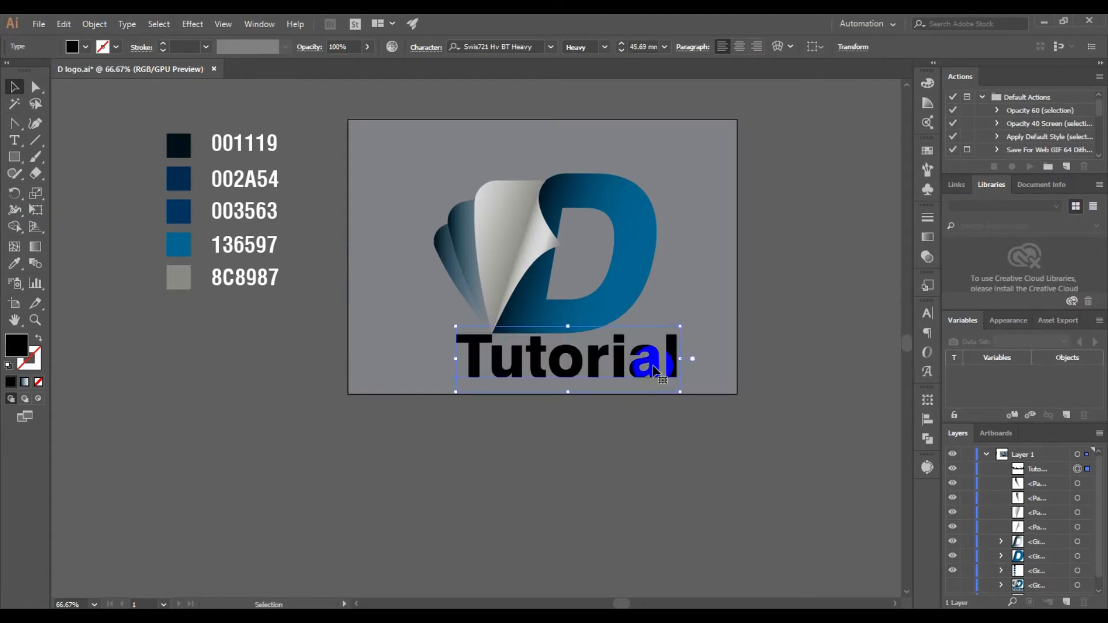
drag(670, 362, 654, 363)
Set the font size of the letter T in "Tutorial" to 66 mm
click(15, 140)
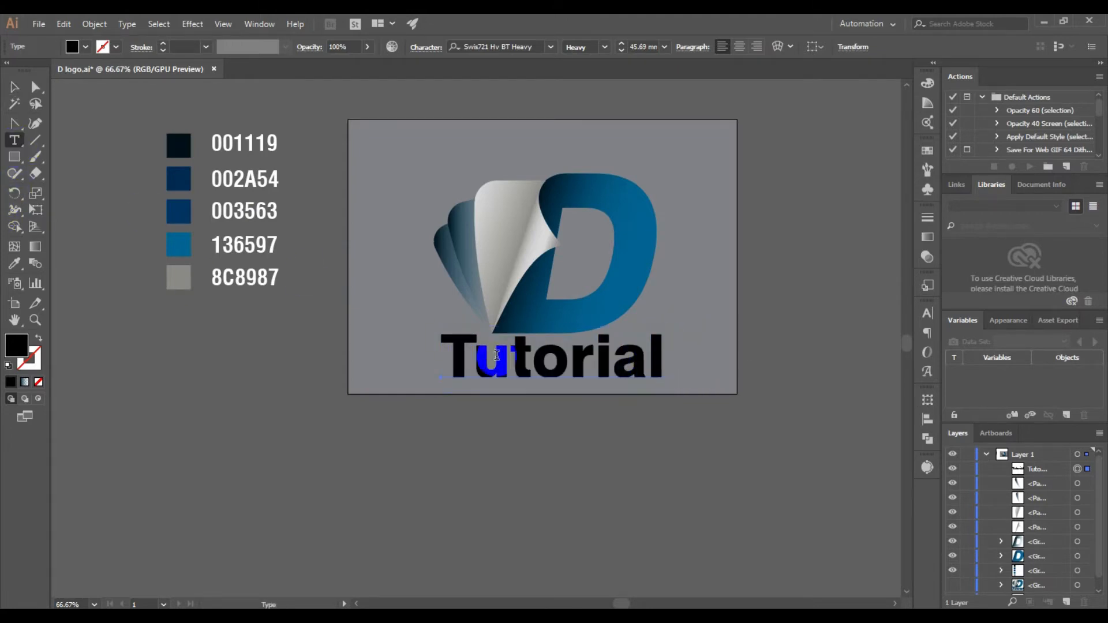
drag(472, 369, 371, 363)
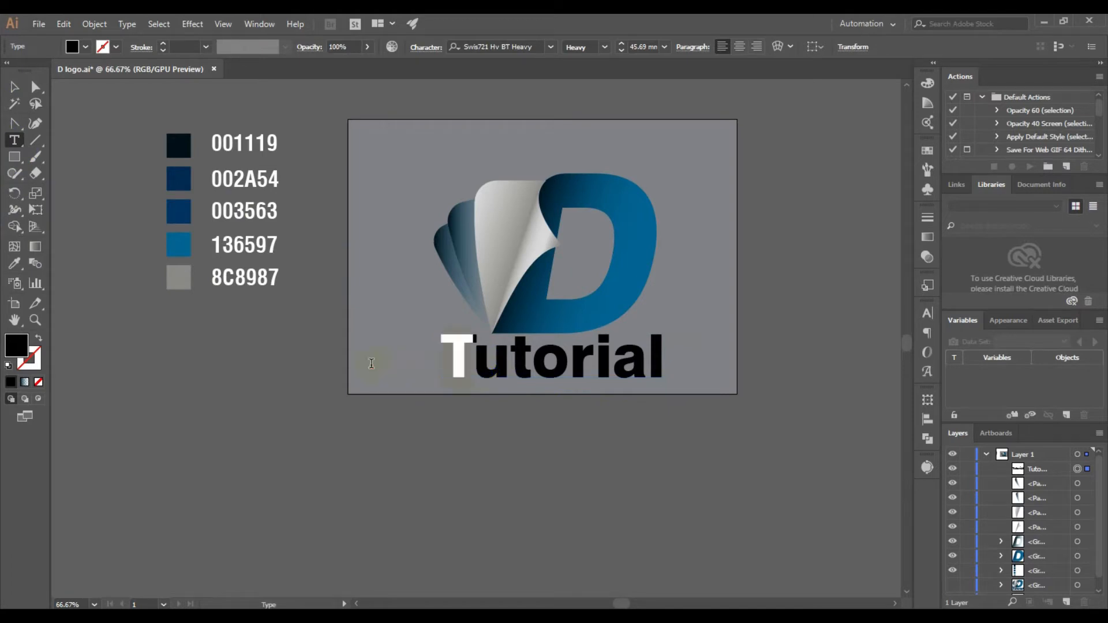
click(927, 313)
click(778, 384)
click(778, 385)
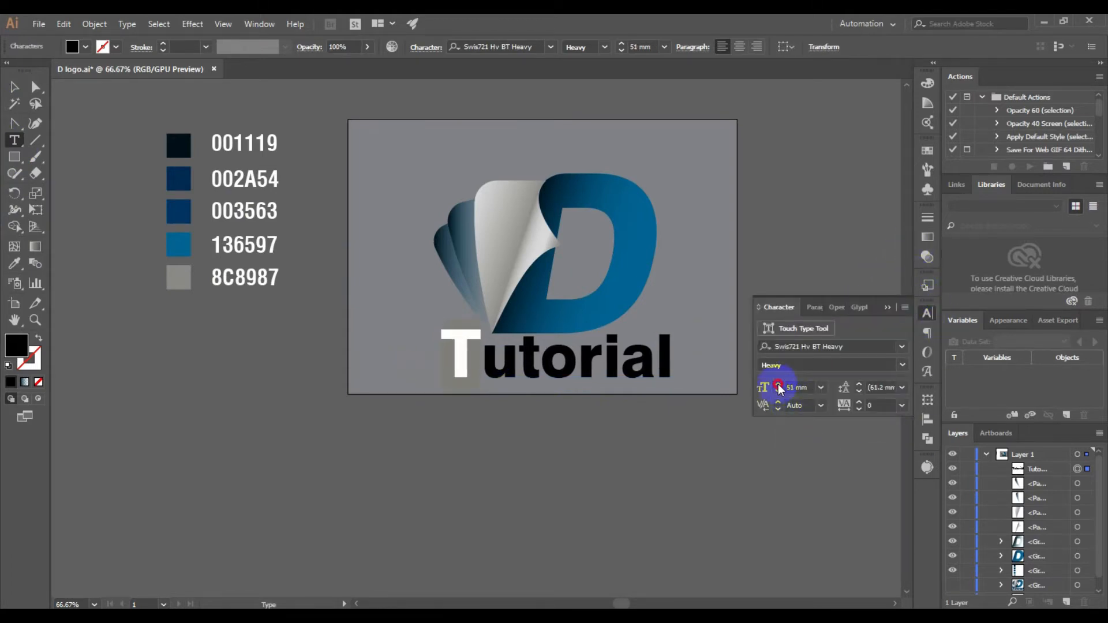
click(778, 385)
click(778, 385)
click(778, 385)
click(778, 385)
click(778, 385)
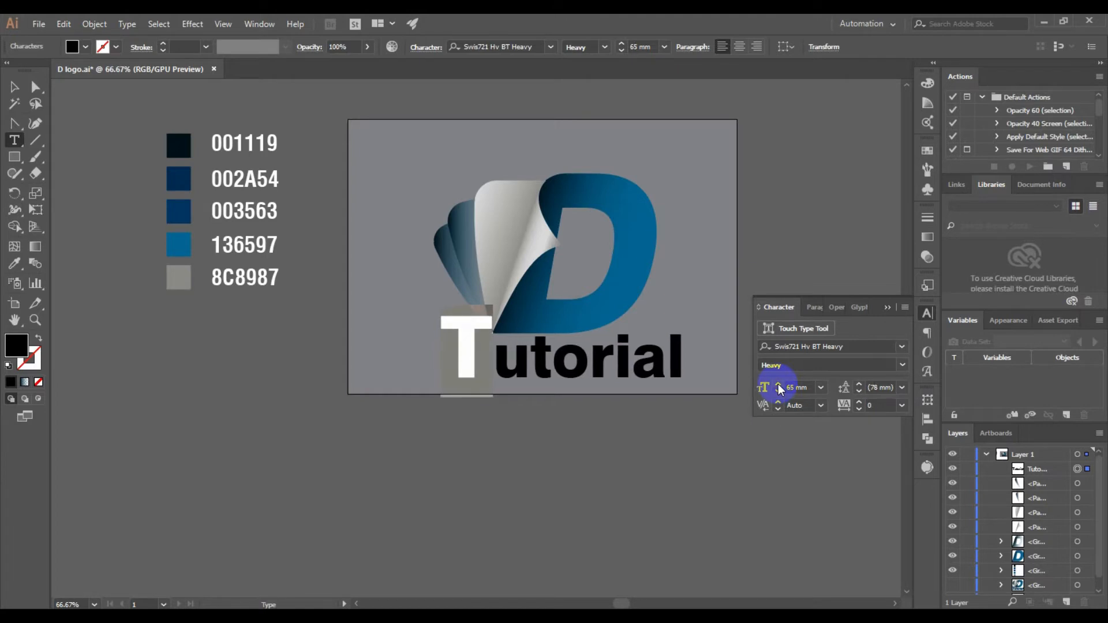
click(778, 385)
click(779, 385)
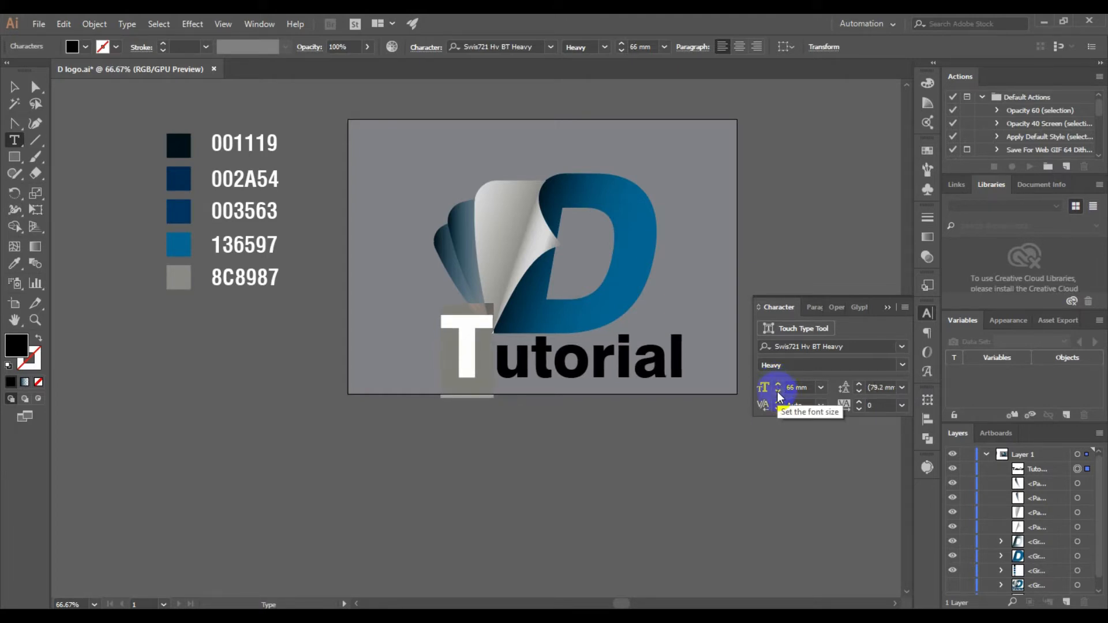
click(888, 308)
Convert the "Tutorial" text to outlines and deselect it
click(23, 95)
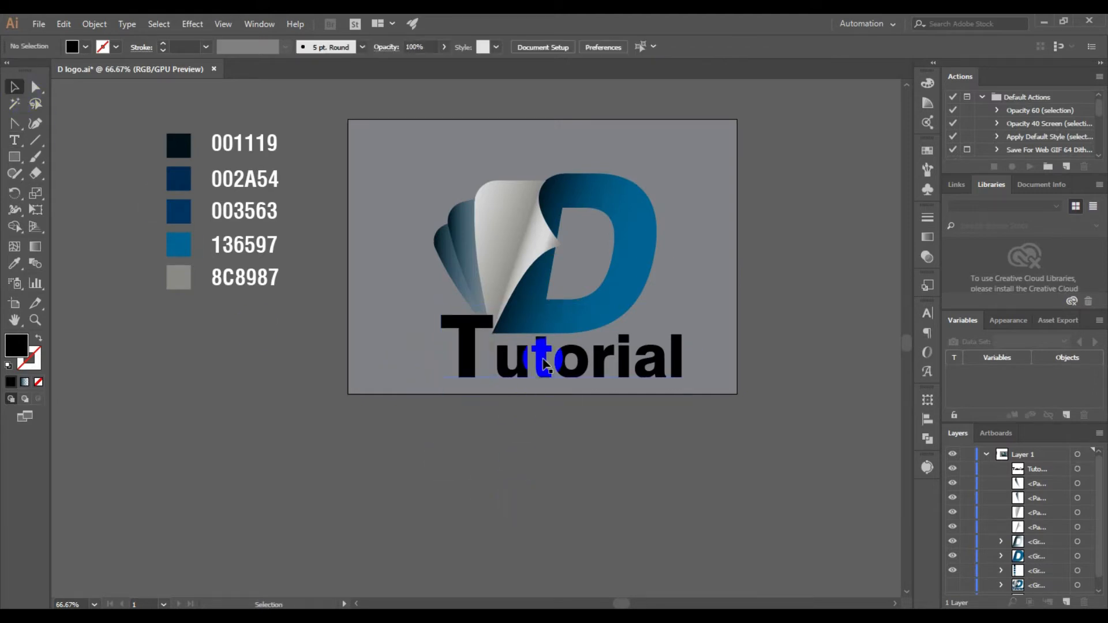
right_click(545, 353)
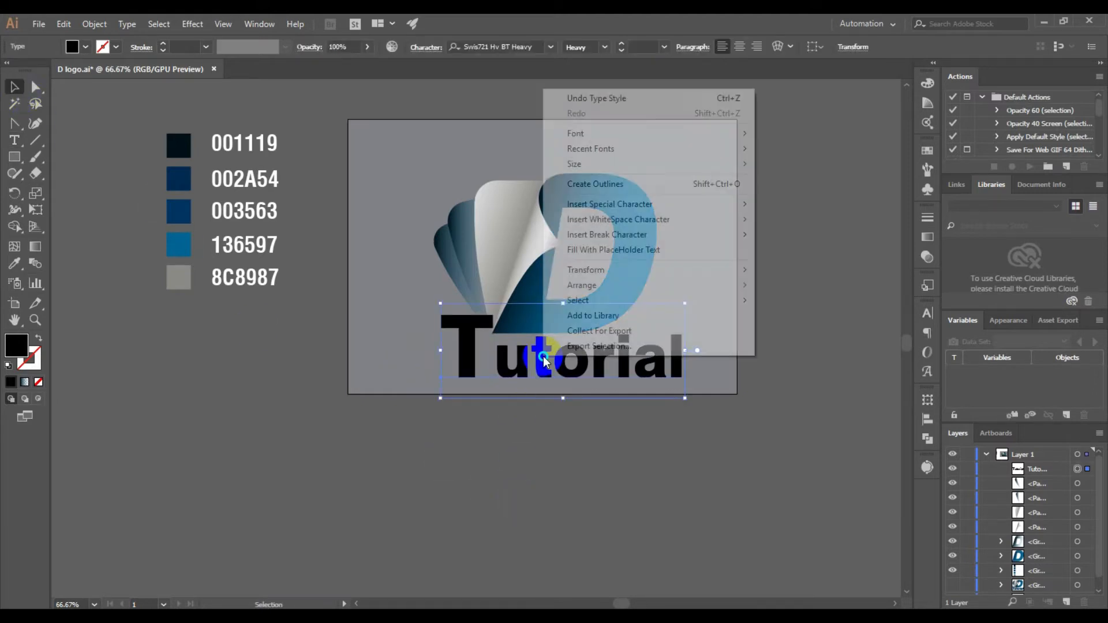
click(636, 184)
click(665, 462)
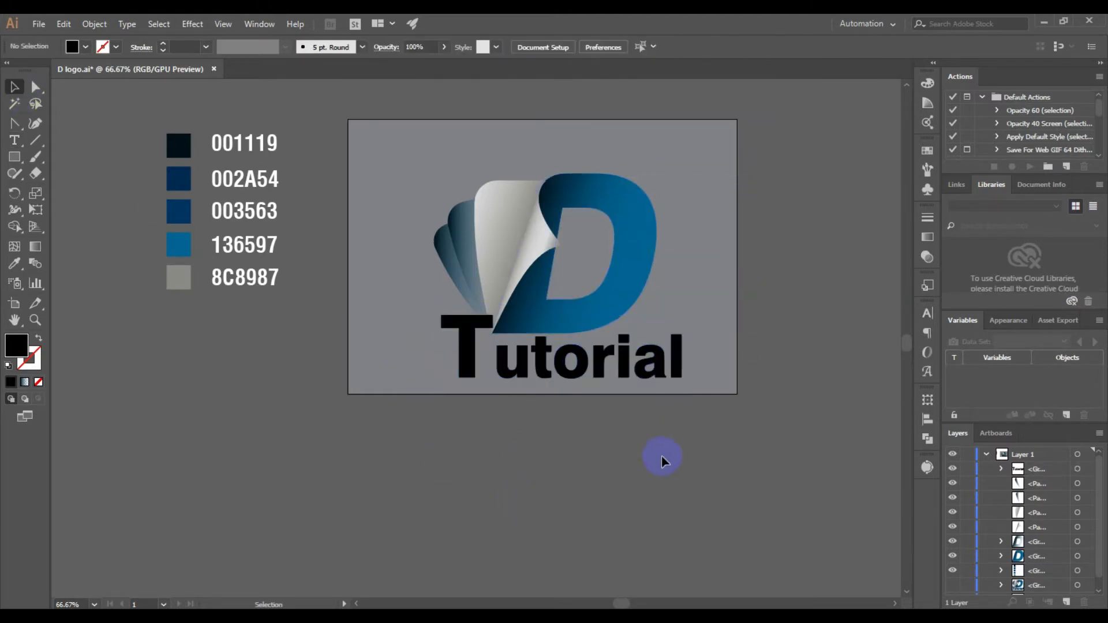
Isolate the outlined text group and move the letters "utorial" left so the u tucks under the T's crossbar
double_click(484, 362)
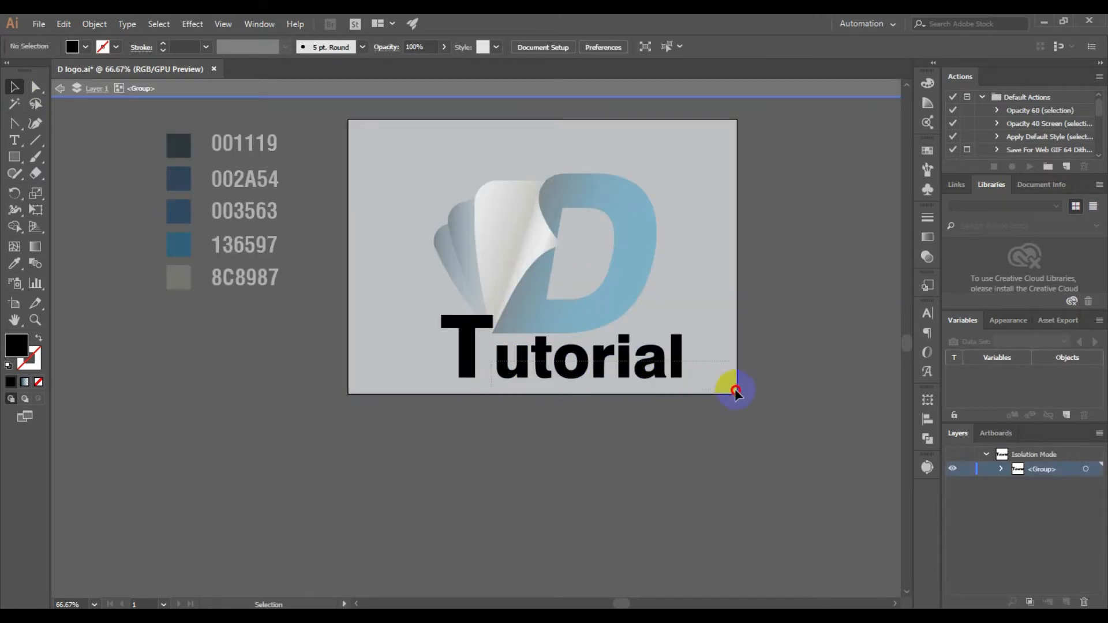
click(563, 372)
scroll(568, 381, up, 1)
drag(592, 360, 578, 361)
click(589, 477)
Thicken the T's crossbar by moving its lower anchor points down to the base of the D, and exit group isolation
click(436, 294)
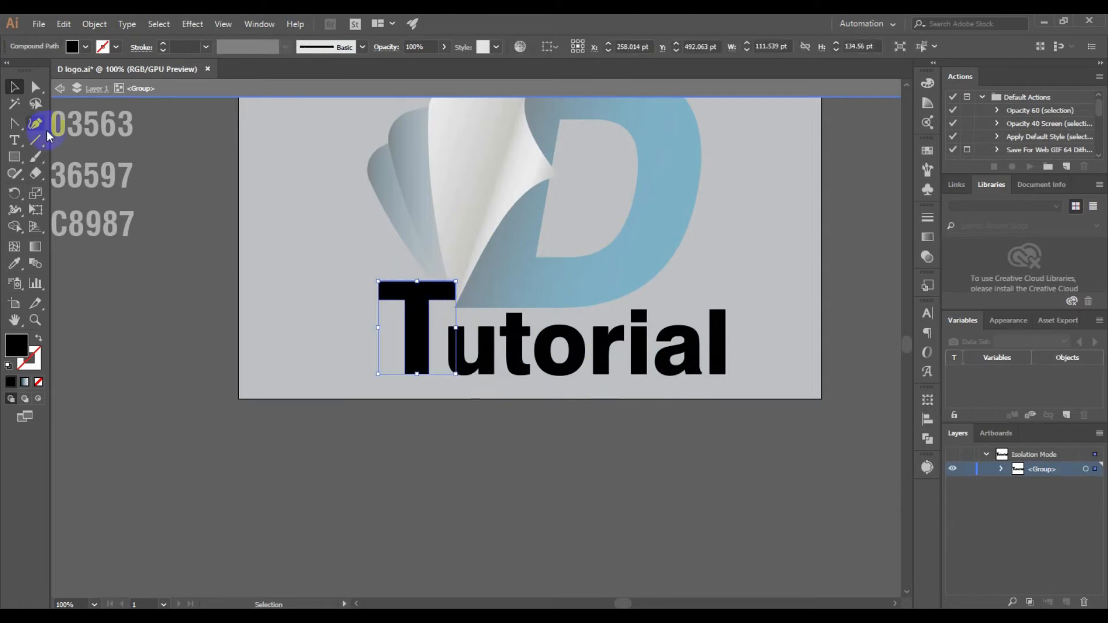
click(35, 88)
scroll(407, 370, up, 2)
click(350, 230)
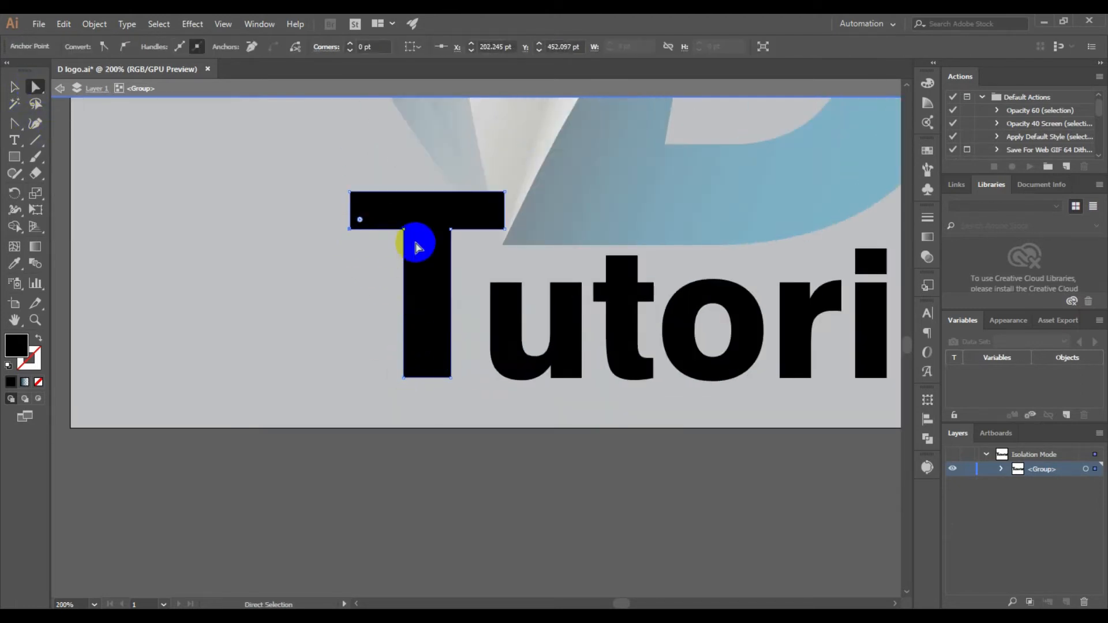
shift+click(505, 230)
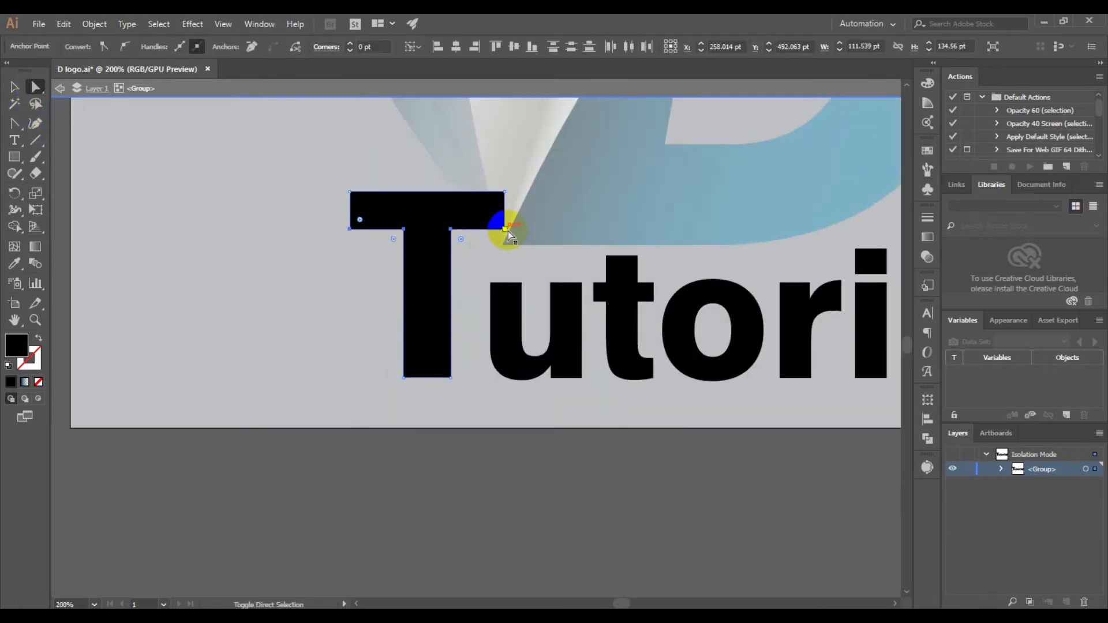
drag(461, 229, 453, 245)
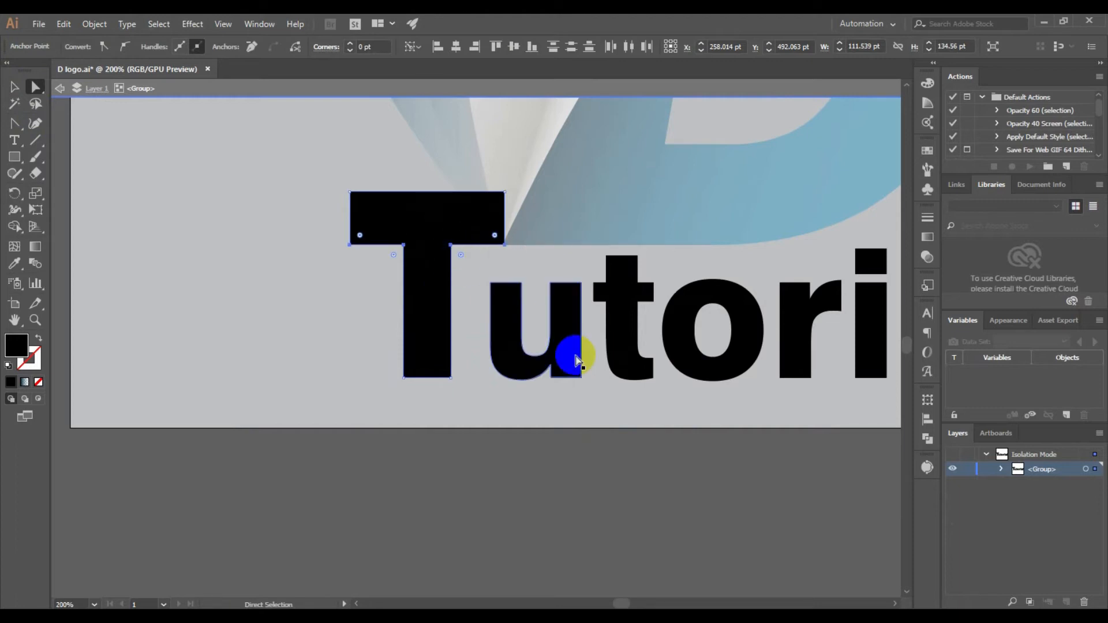
click(562, 490)
scroll(480, 265, down, 1)
double_click(564, 410)
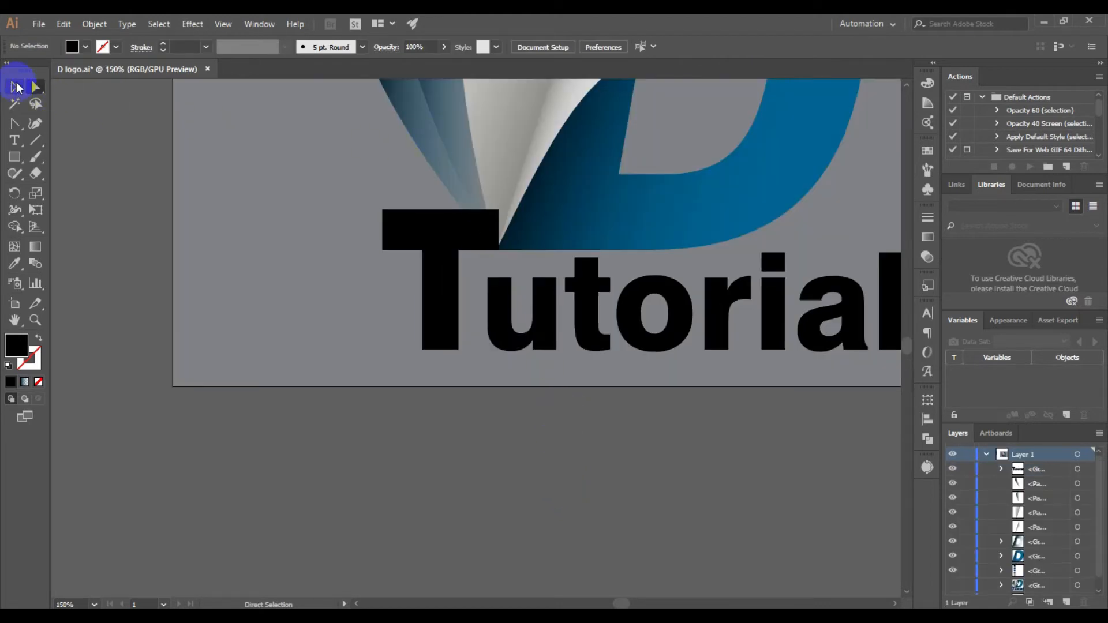
Cut the upper corner off the T's crossbar along the wing's edge with the Shape Builder and delete the cut piece
click(16, 86)
click(462, 240)
shift+click(433, 149)
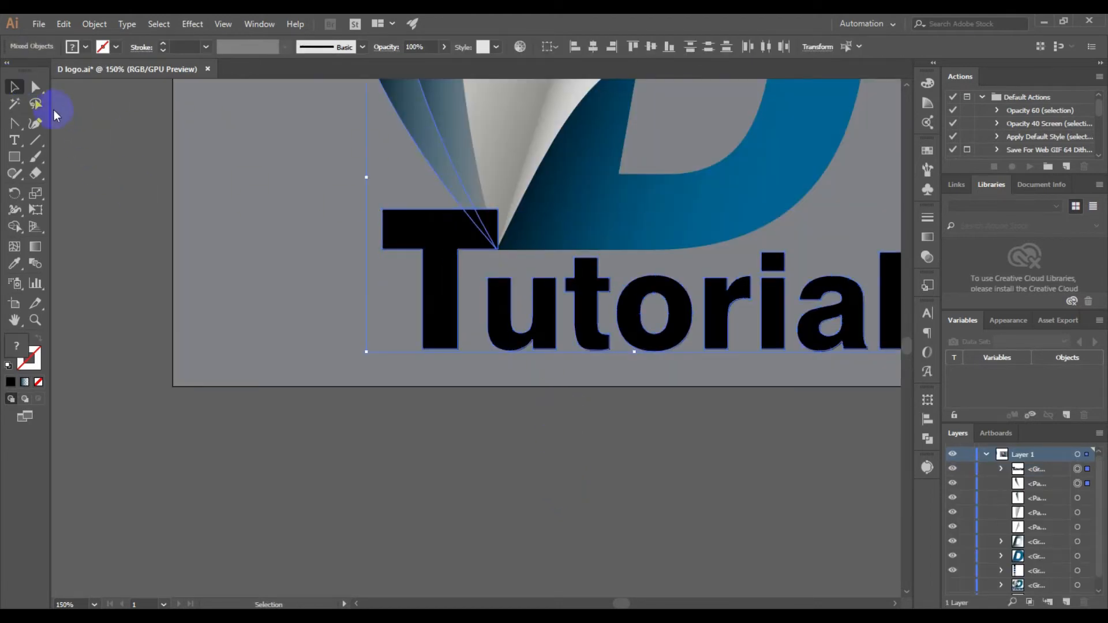
click(16, 227)
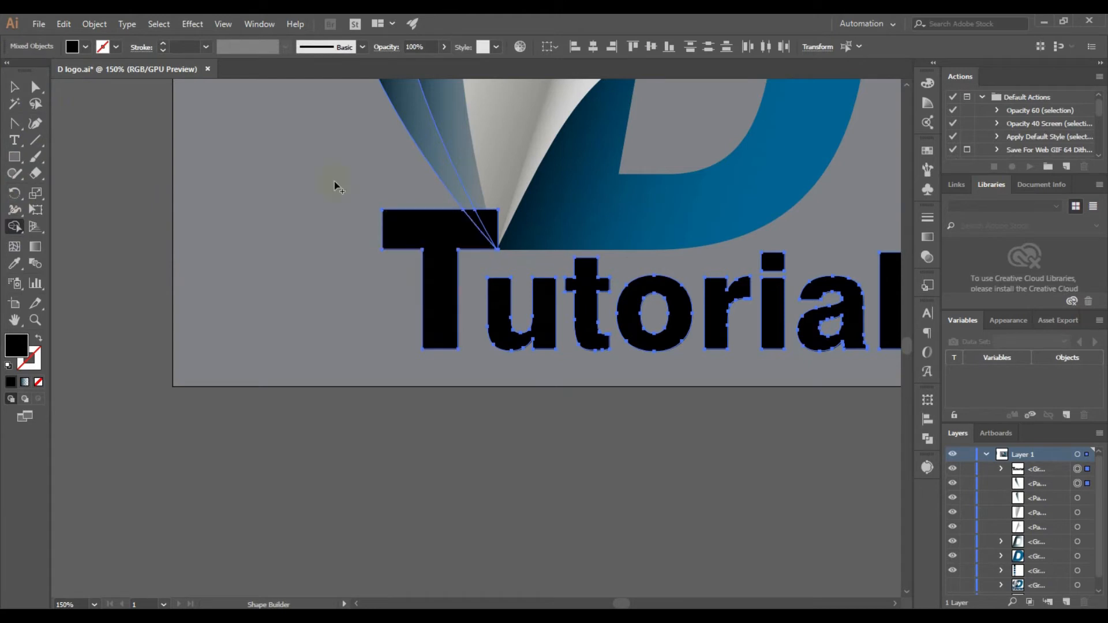
click(6, 88)
click(508, 227)
click(483, 226)
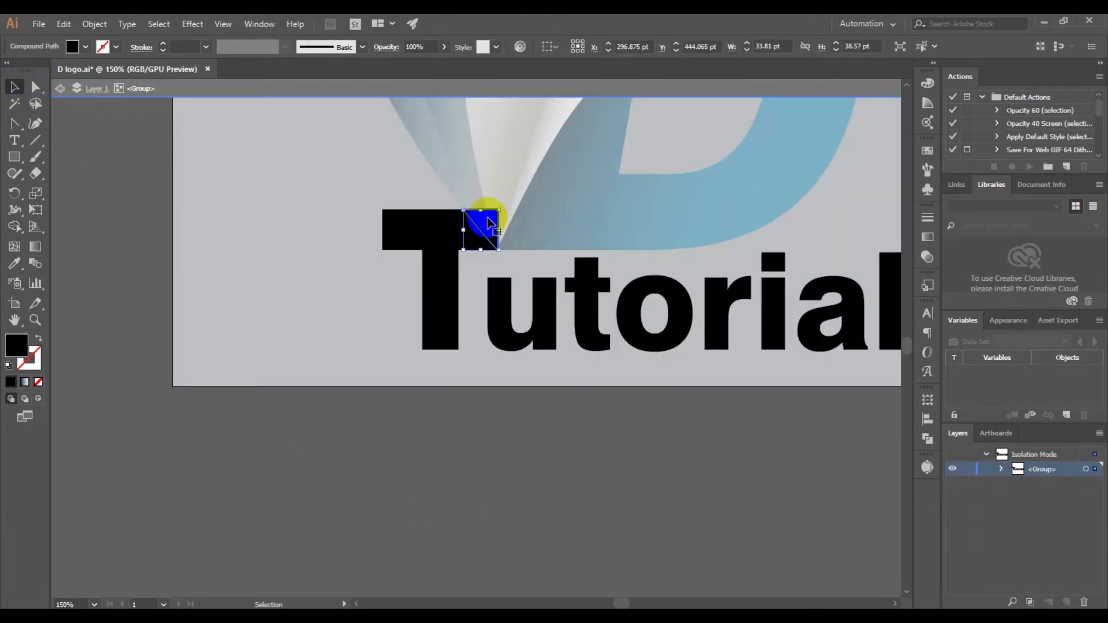
click(523, 416)
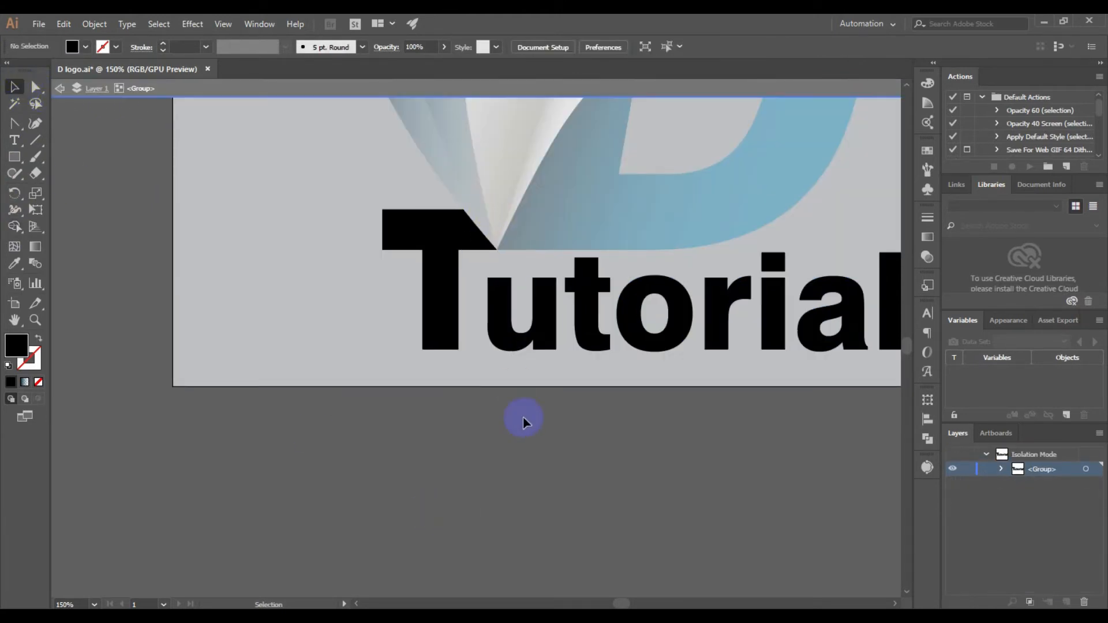
key(ctrl+1)
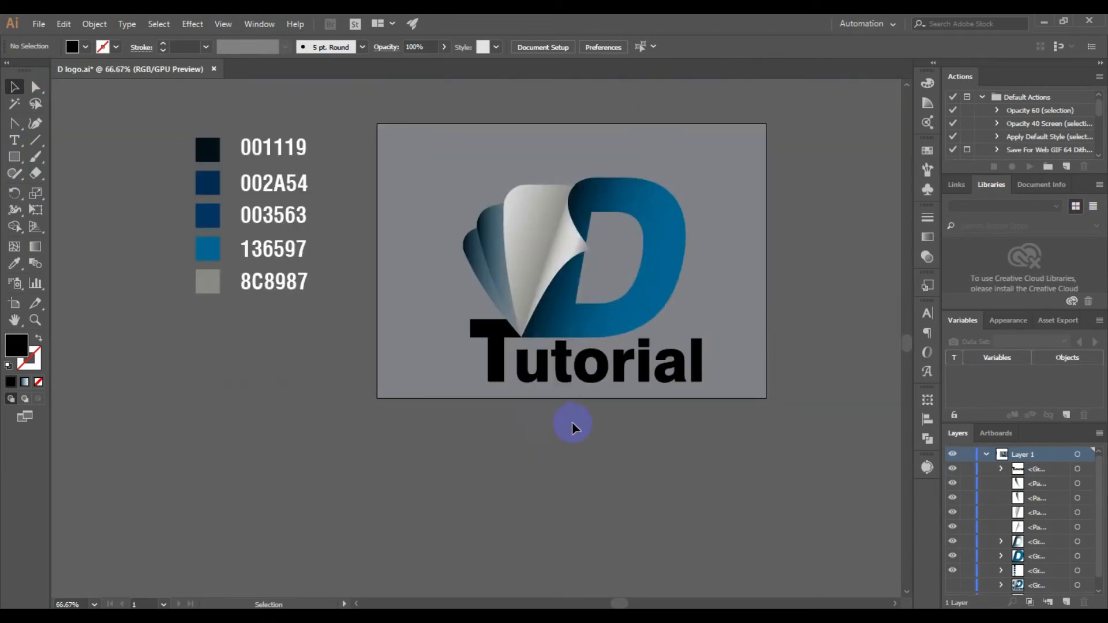
Shift the "Tutorial" wordmark slightly left beneath the logo and deselect it
click(496, 372)
drag(495, 373, 490, 369)
click(638, 470)
scroll(638, 470, down, 1)
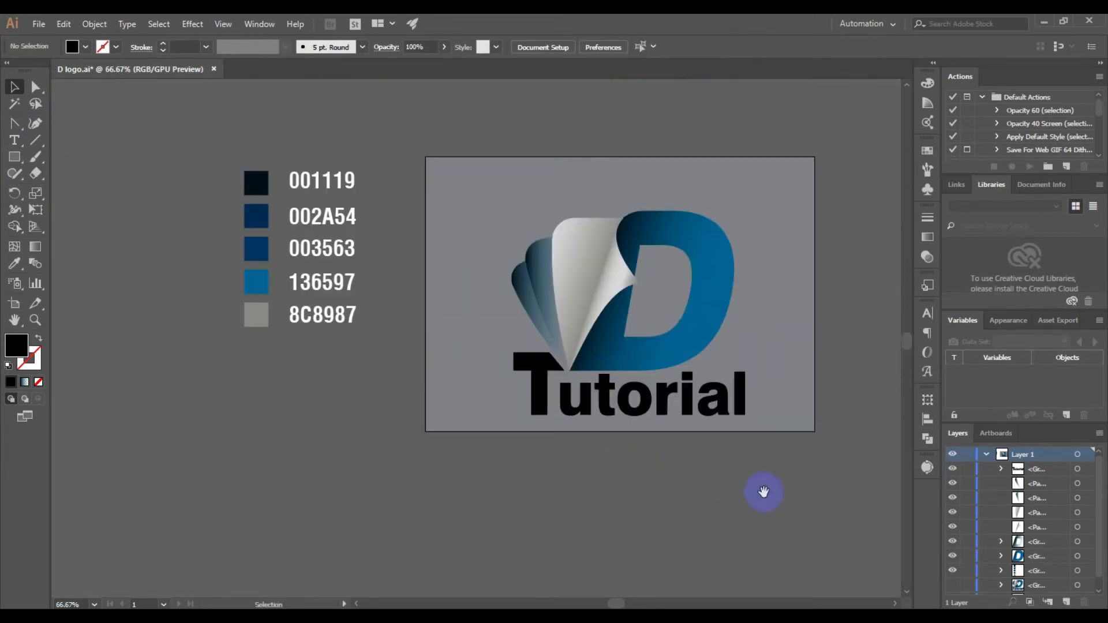
drag(769, 494, 644, 474)
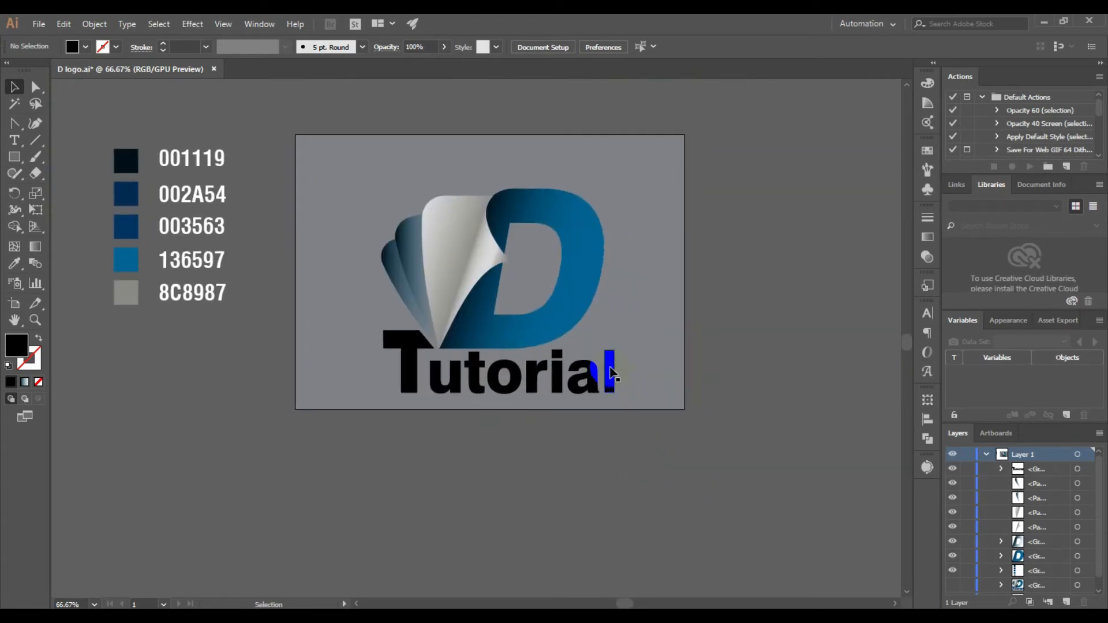
Fill the "Tutorial" wordmark with the dark navy blue swatch after trying the New Gradient Swatch copy 2 gradient
click(608, 376)
click(935, 238)
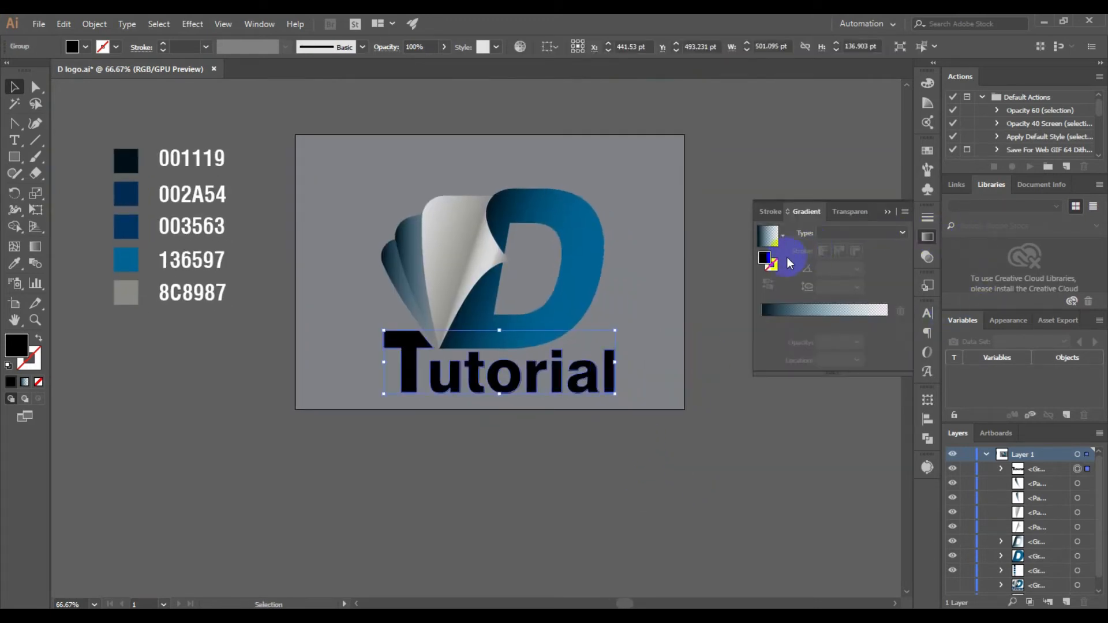
click(766, 254)
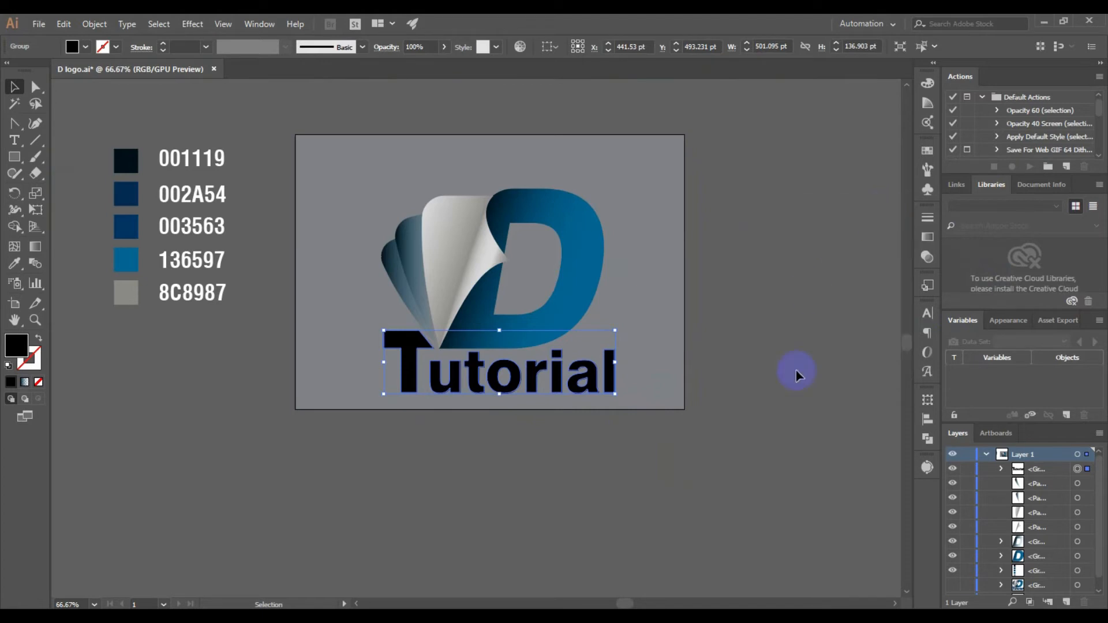
click(85, 48)
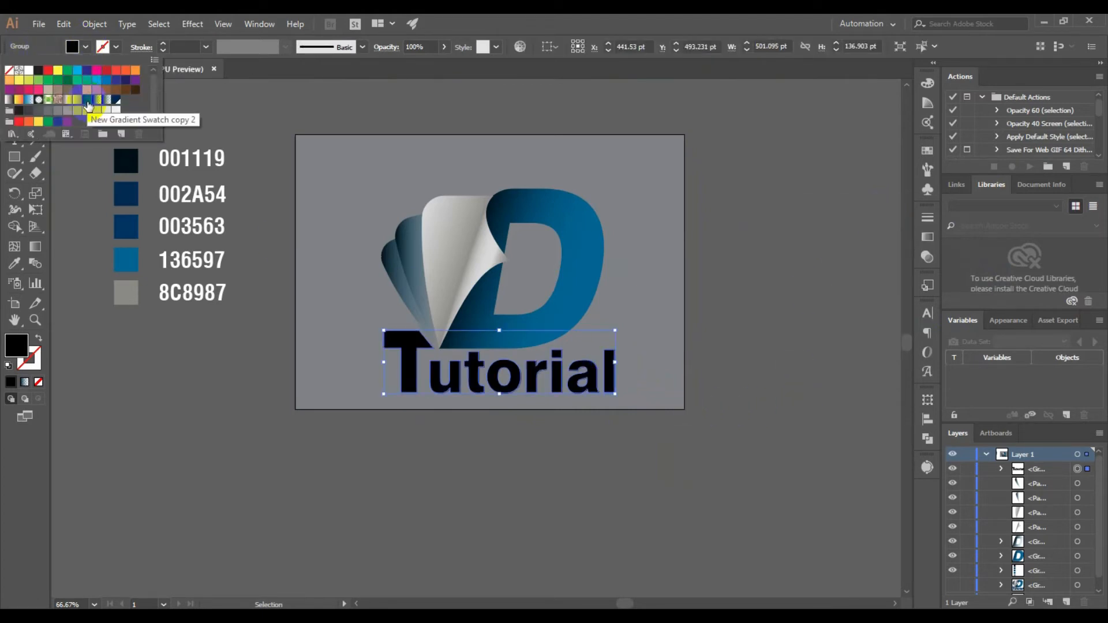
click(89, 104)
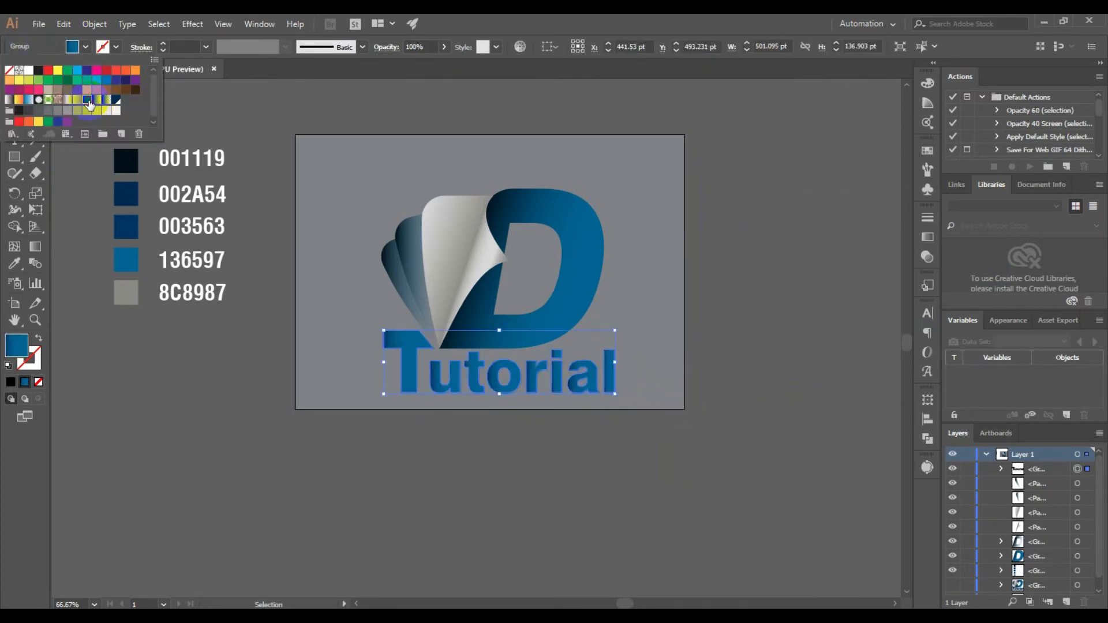
click(117, 101)
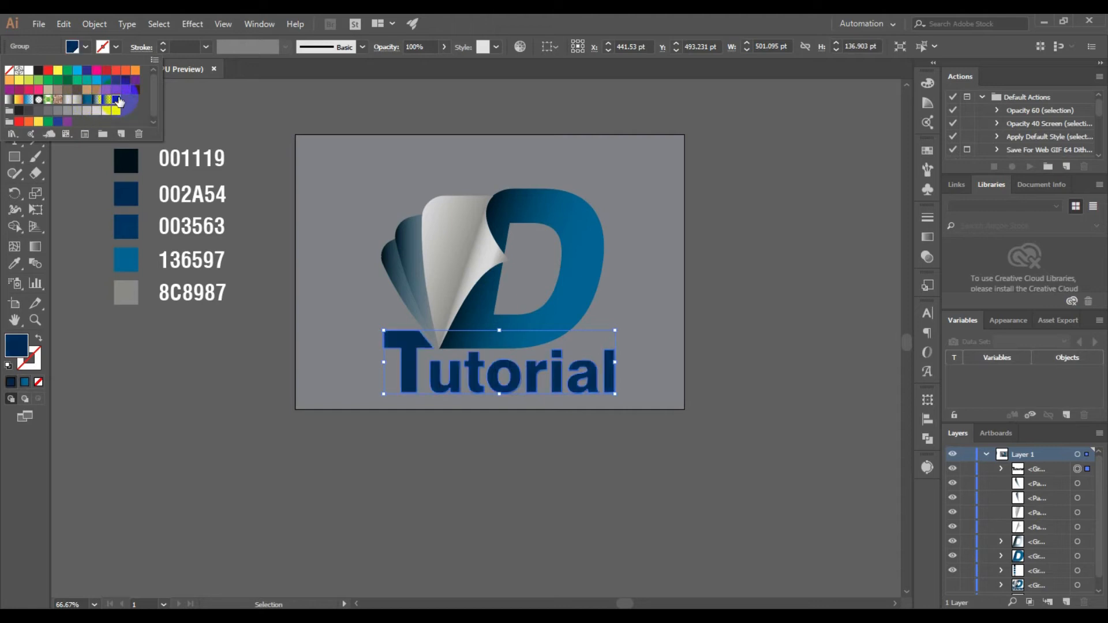
click(593, 466)
click(610, 487)
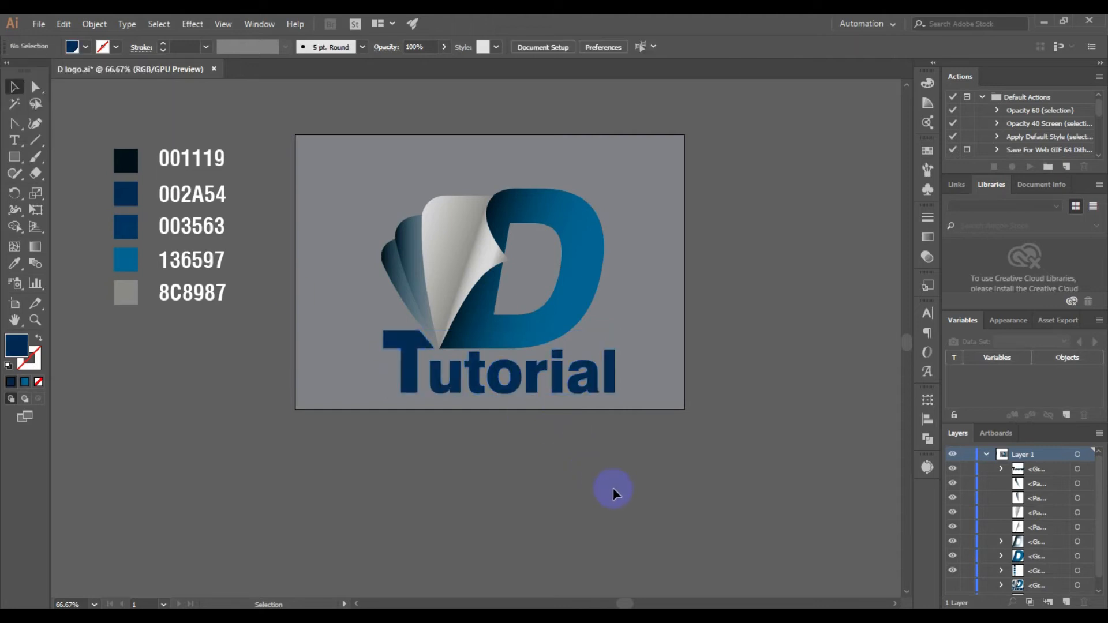
Duplicate the "Tutorial" wordmark below the artboard and fill the copy with the blue-to-transparent linear gradient
drag(614, 373, 707, 485)
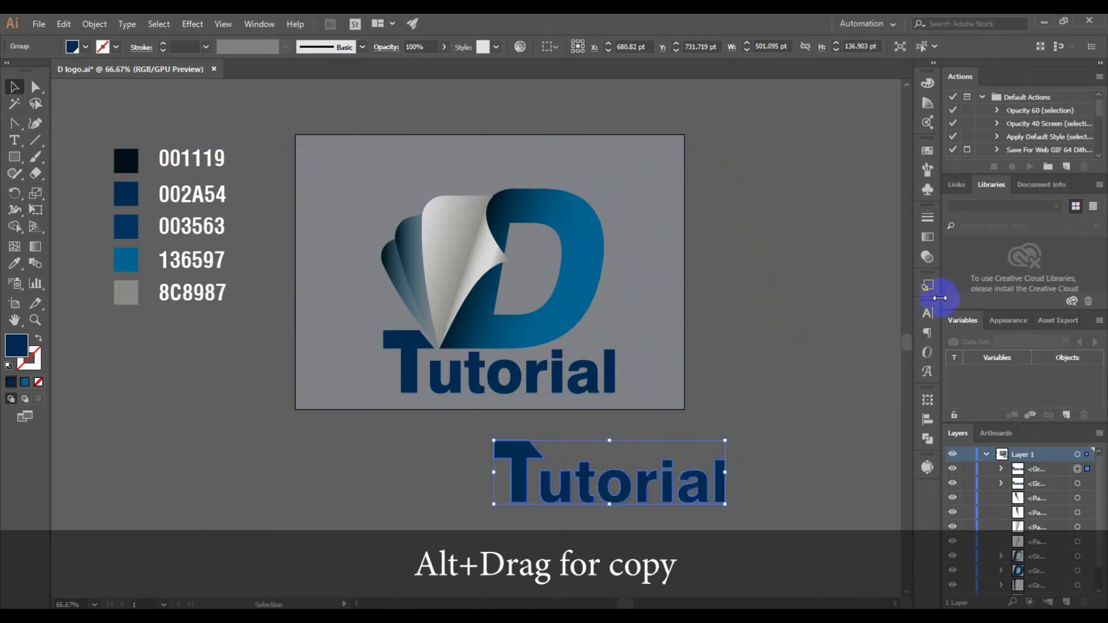
click(927, 237)
click(784, 238)
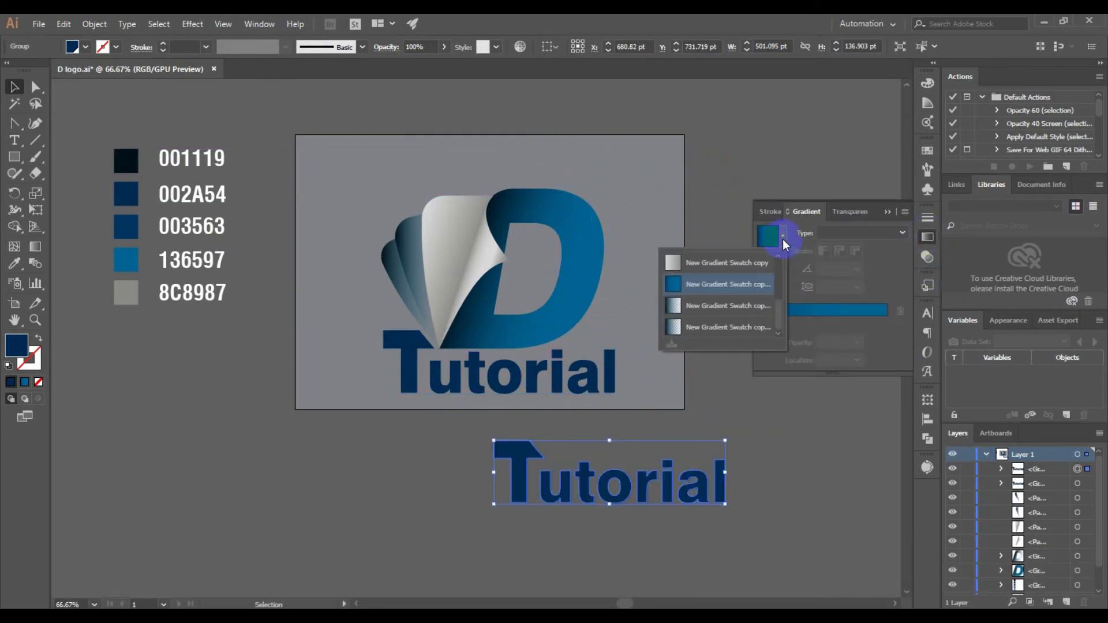
drag(779, 321, 783, 284)
click(717, 296)
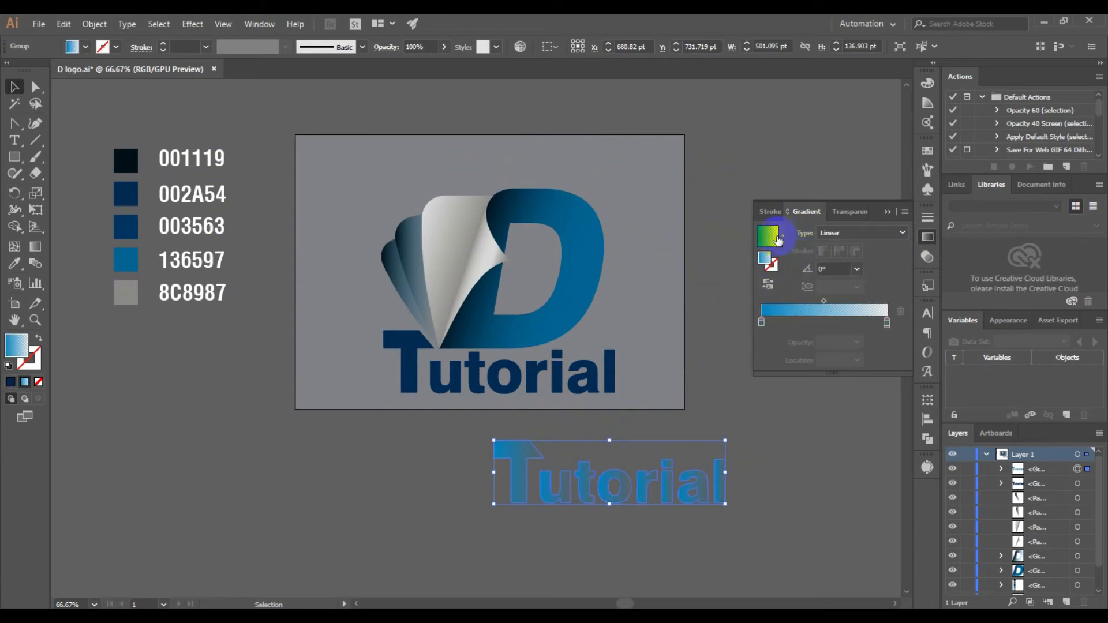
Set the copy's opaque gradient stop at 0% to DDDDDD and the gradient angle to 90°
click(762, 321)
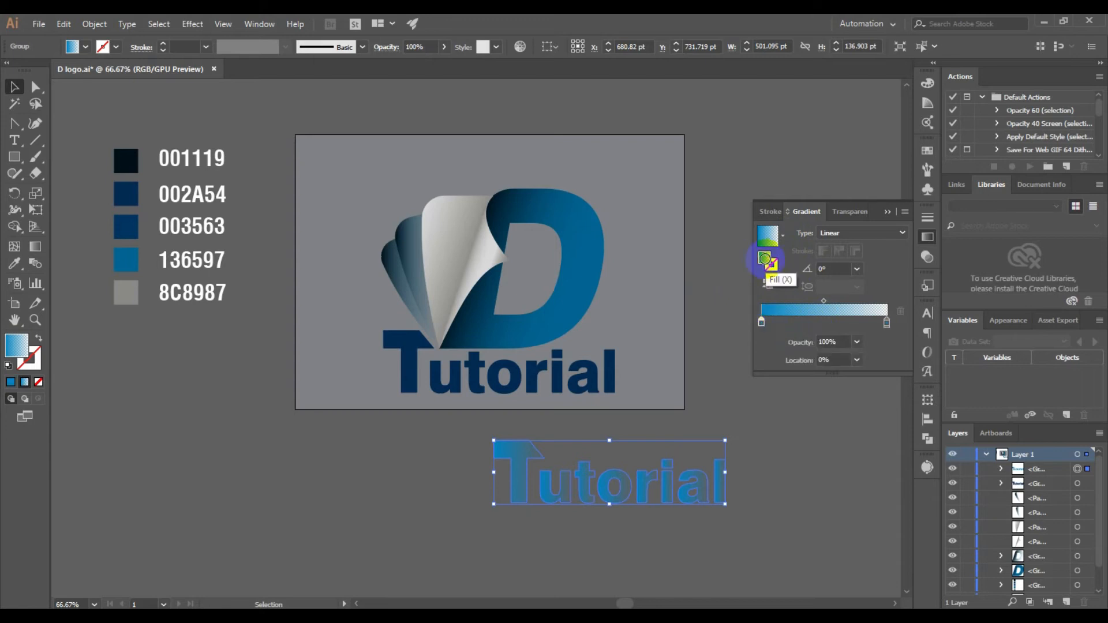
double_click(766, 261)
mouse_move(737, 388)
mouse_down()
mouse_move(718, 314)
mouse_move(732, 233)
mouse_move(787, 243)
mouse_up()
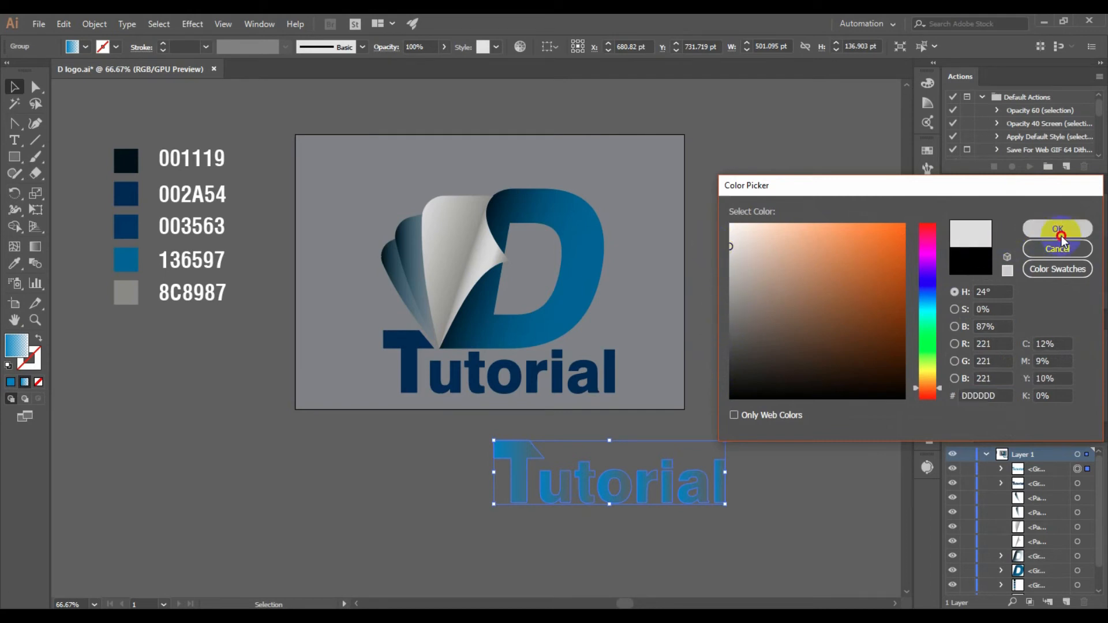
click(1057, 229)
click(833, 269)
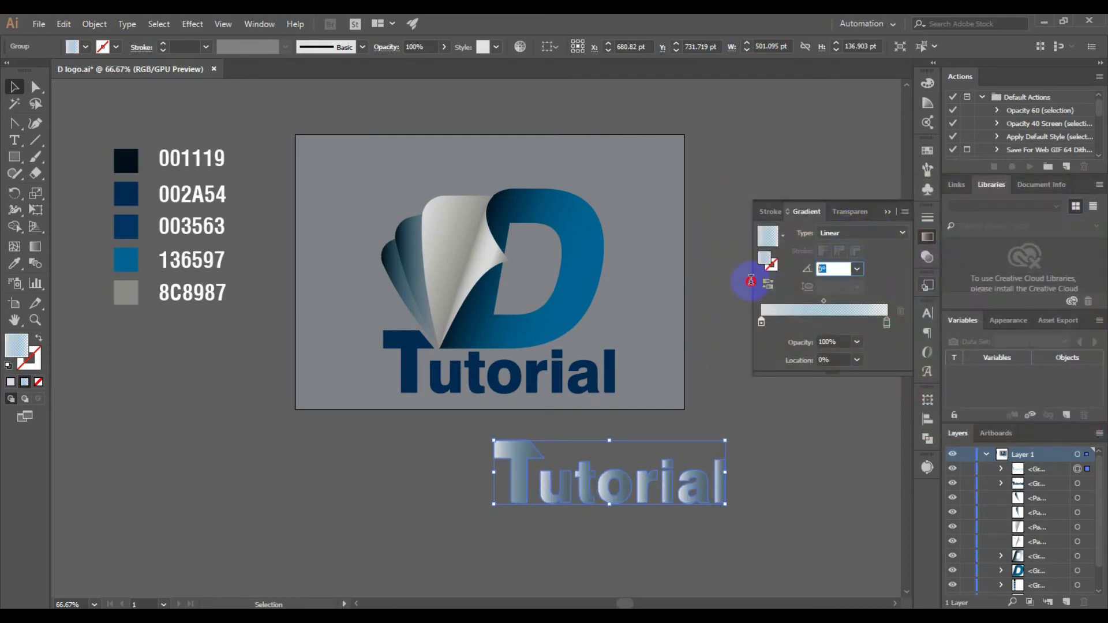
text(90)
key(Return)
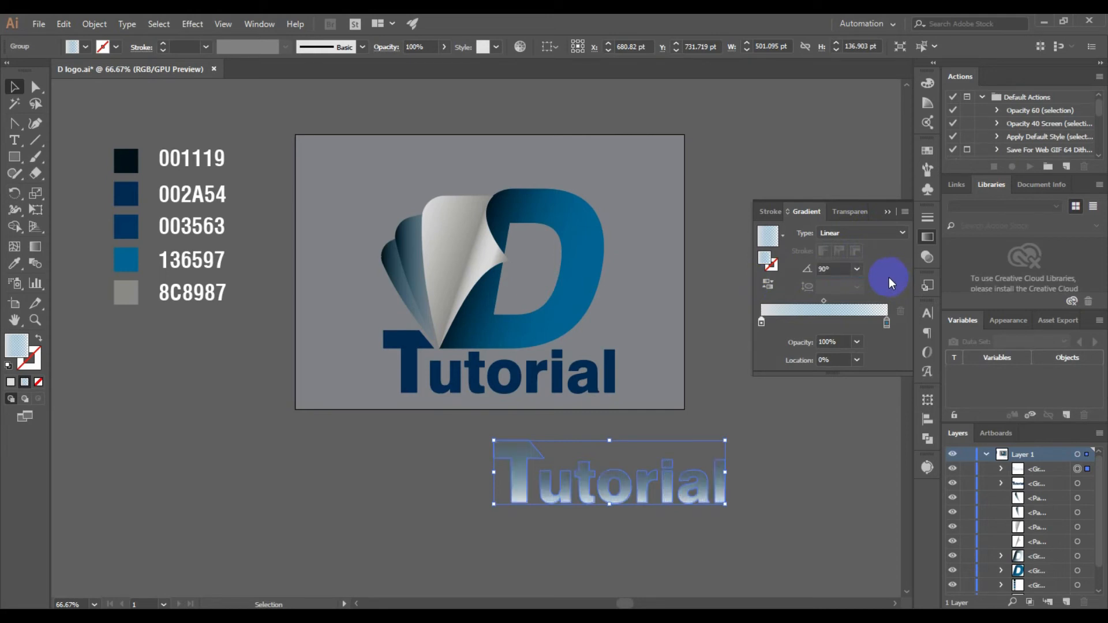
Recolour the copy's transparent gradient stop at 100% to a neutral grey and set the gradient angle to -90°
click(887, 322)
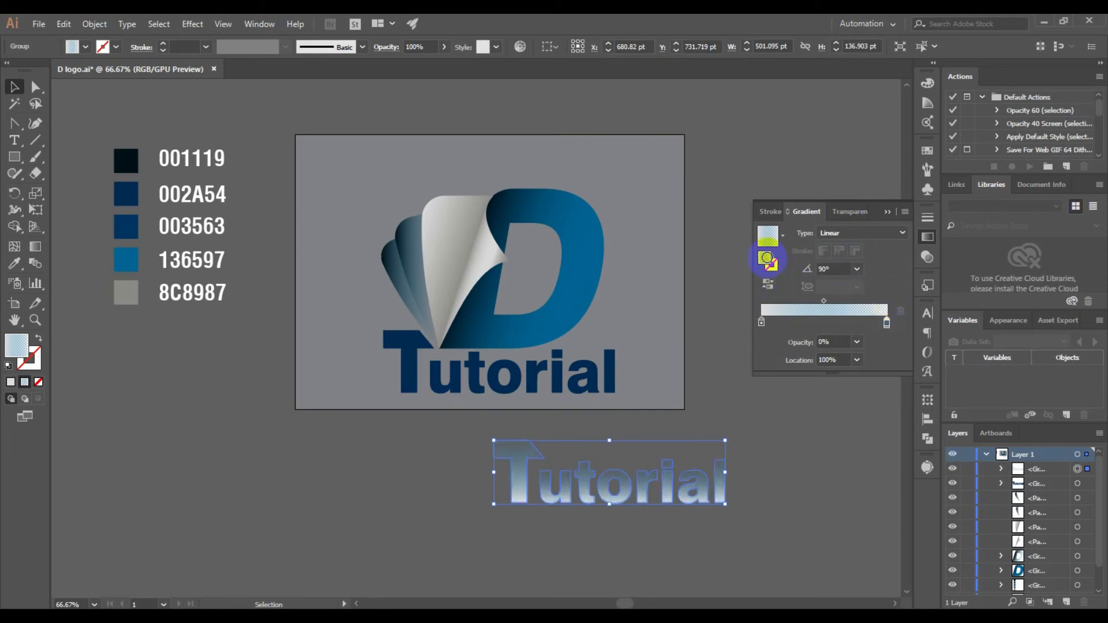
double_click(764, 258)
click(732, 281)
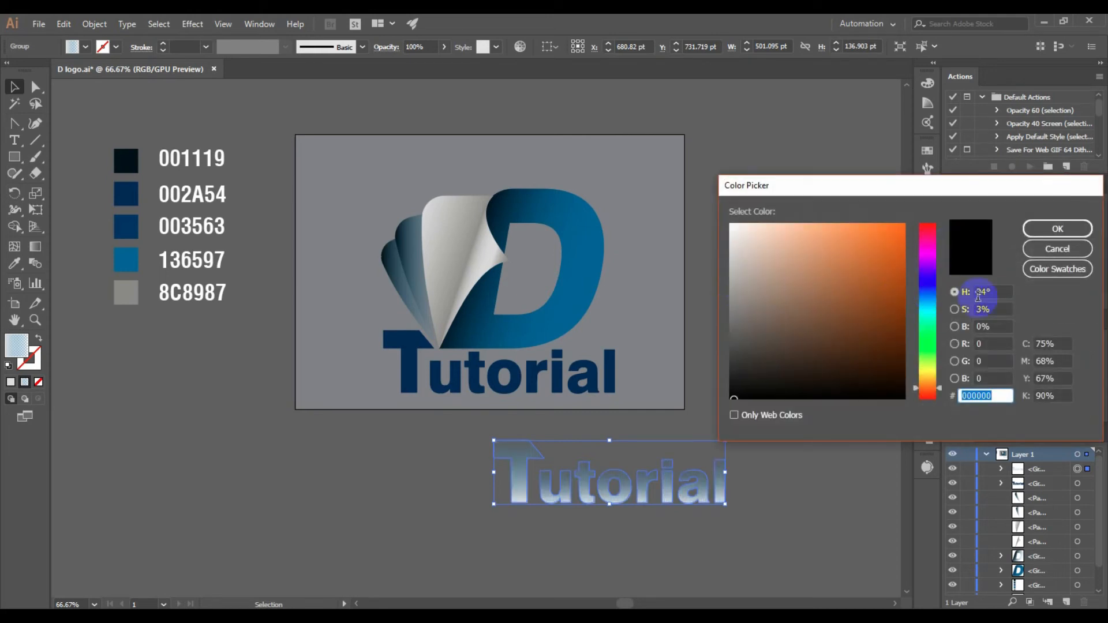
click(1057, 230)
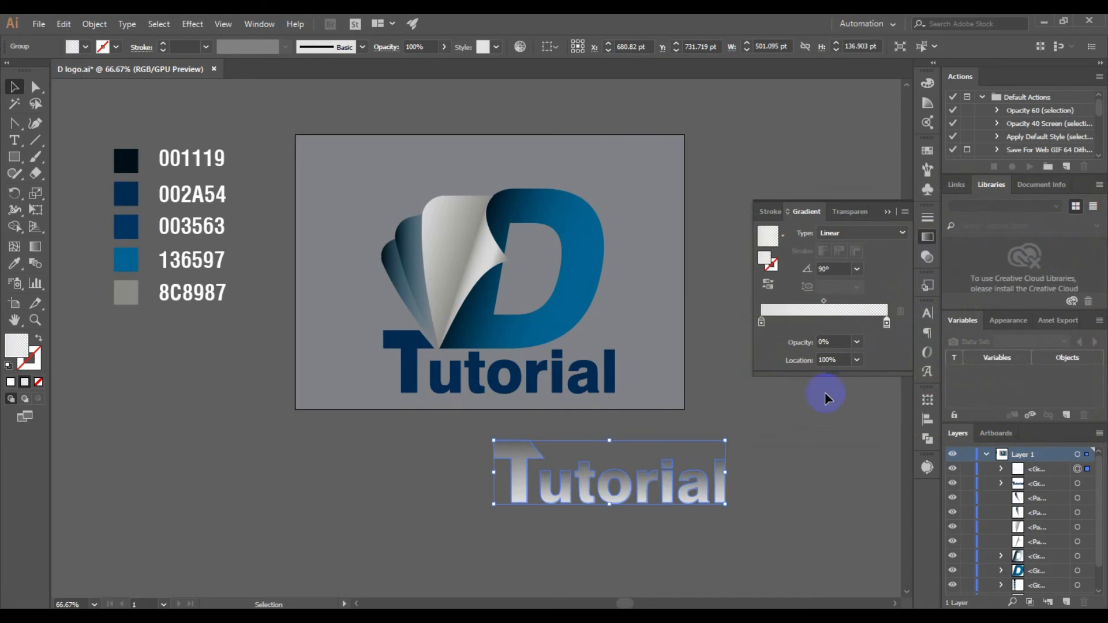
double_click(820, 269)
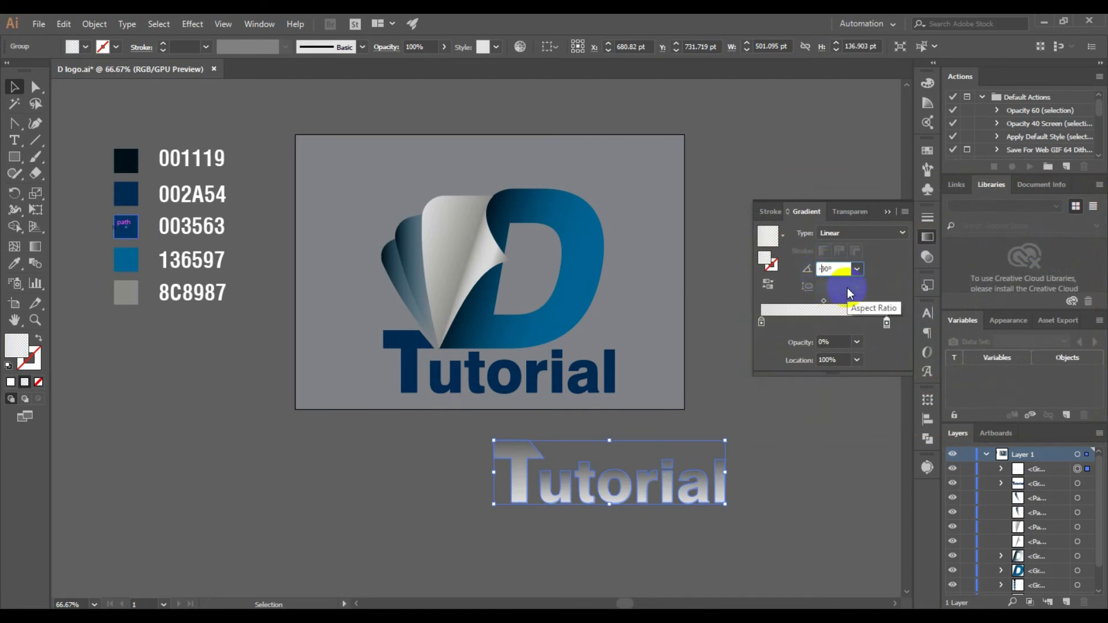
text(-)
key(Return)
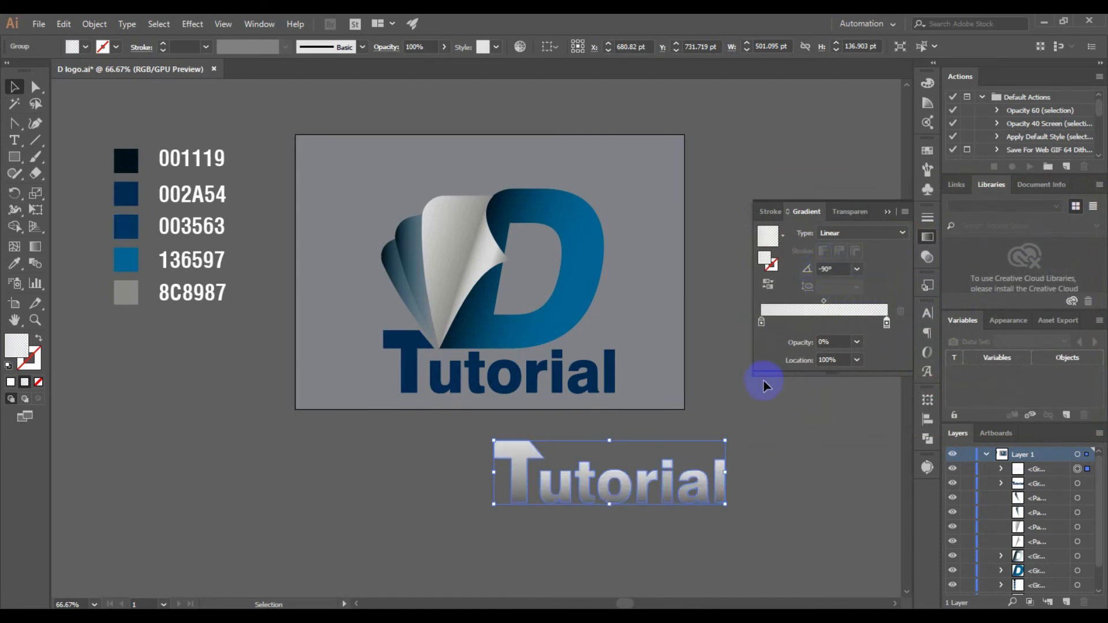
click(887, 212)
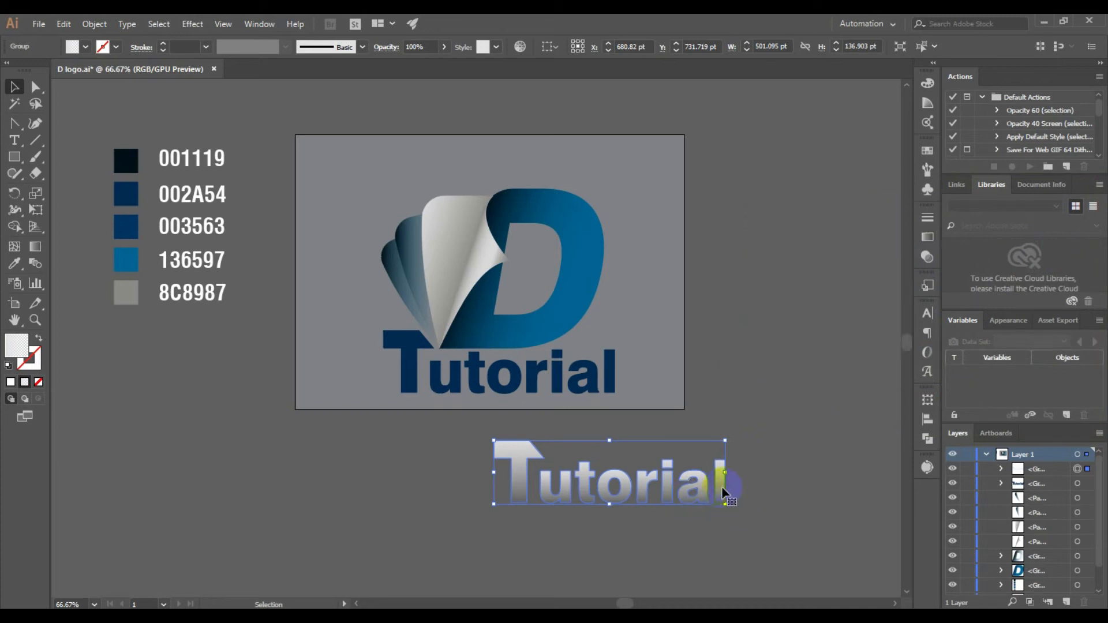
Place the grey gradient copy over the navy wordmark and align the bottom edges of the two groups
drag(722, 492, 613, 381)
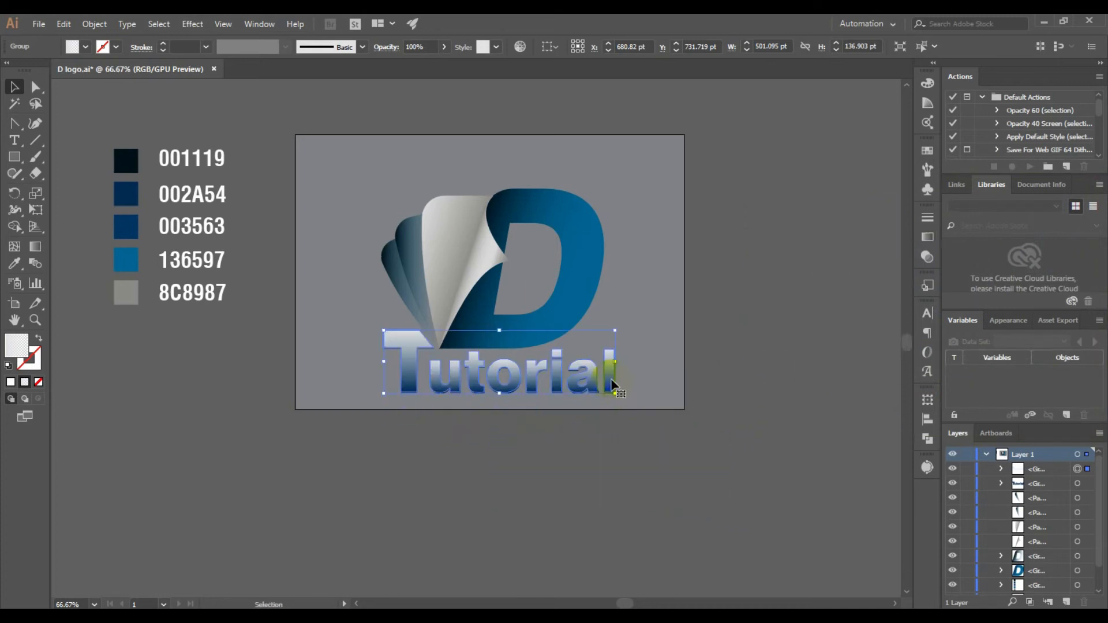
click(722, 497)
click(608, 365)
click(626, 459)
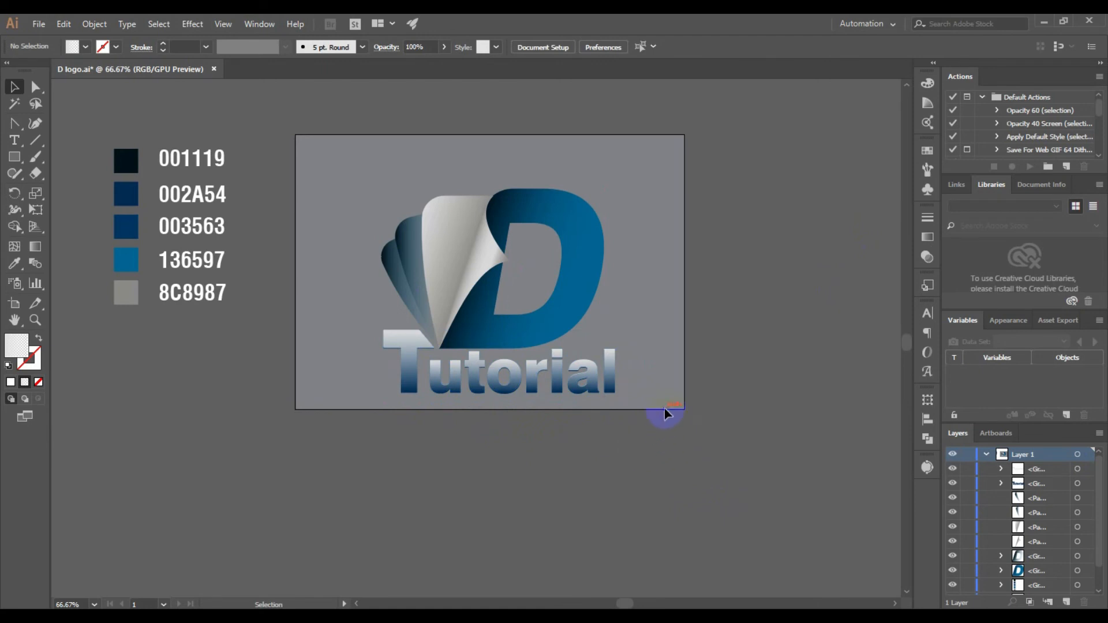
drag(664, 409, 579, 375)
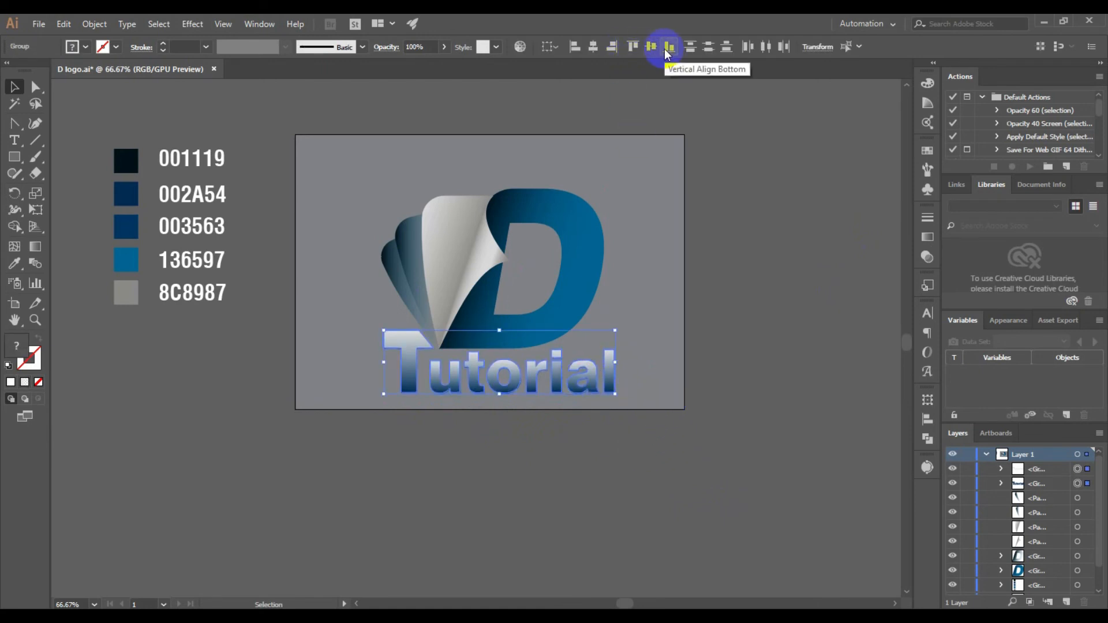
click(668, 52)
click(765, 340)
Set the blending mode of the grey gradient "Tutorial" copy over the navy wordmark to Color Burn
click(613, 372)
click(972, 332)
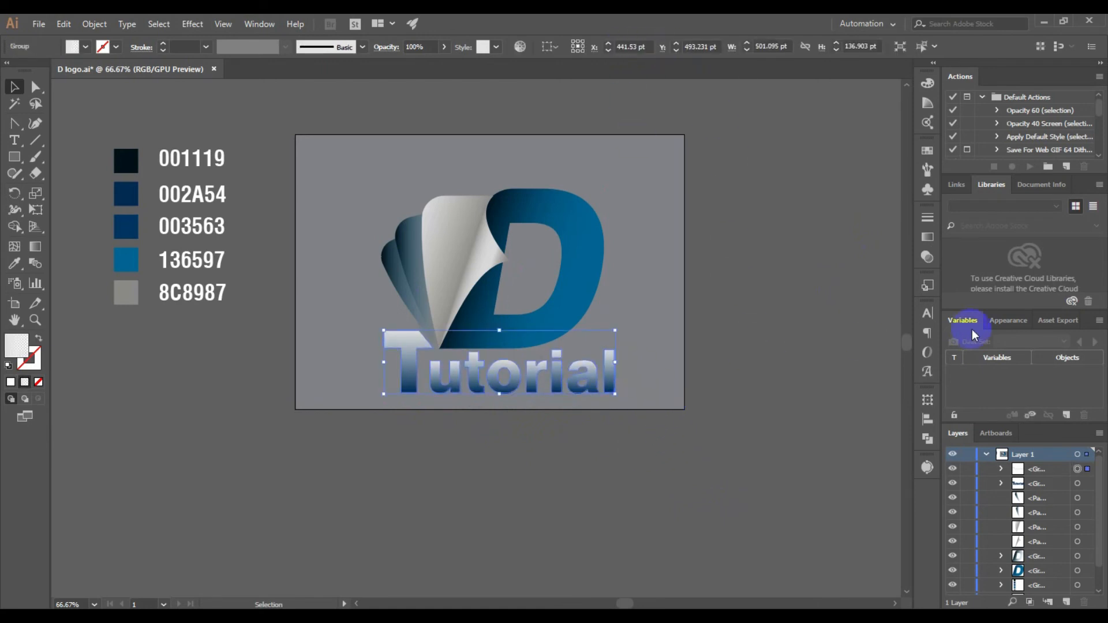
click(1009, 321)
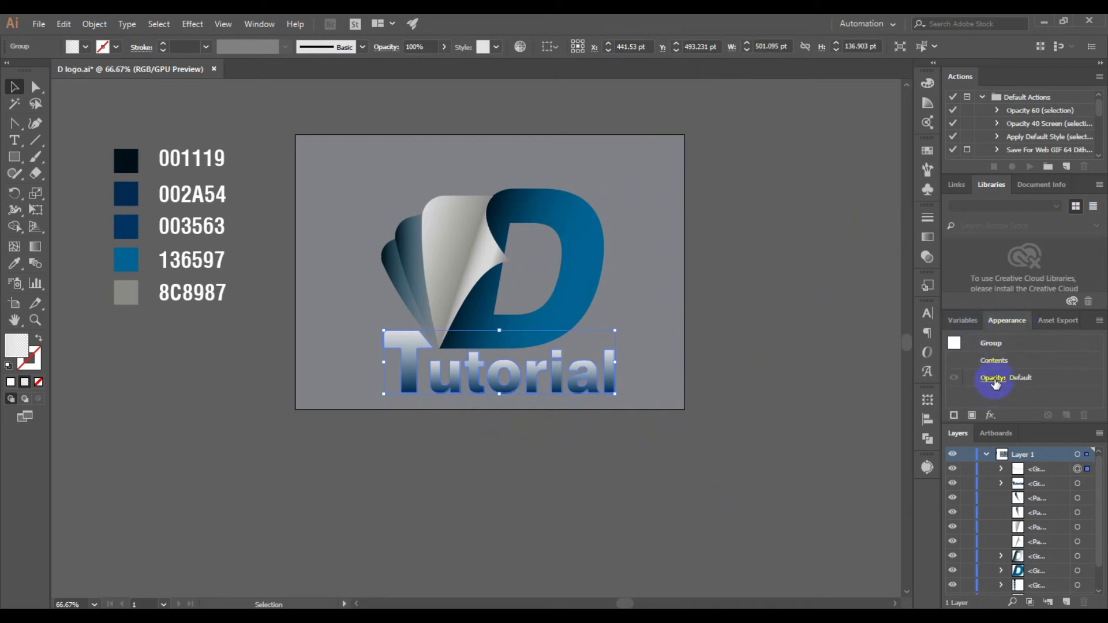
click(993, 377)
click(907, 405)
click(894, 310)
click(904, 406)
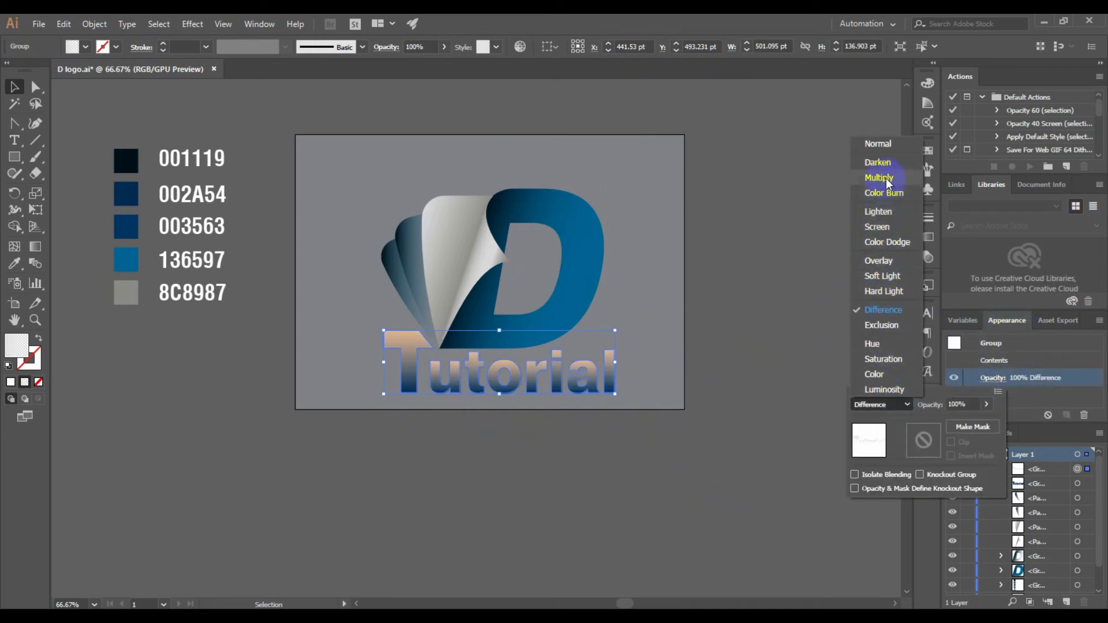
click(886, 194)
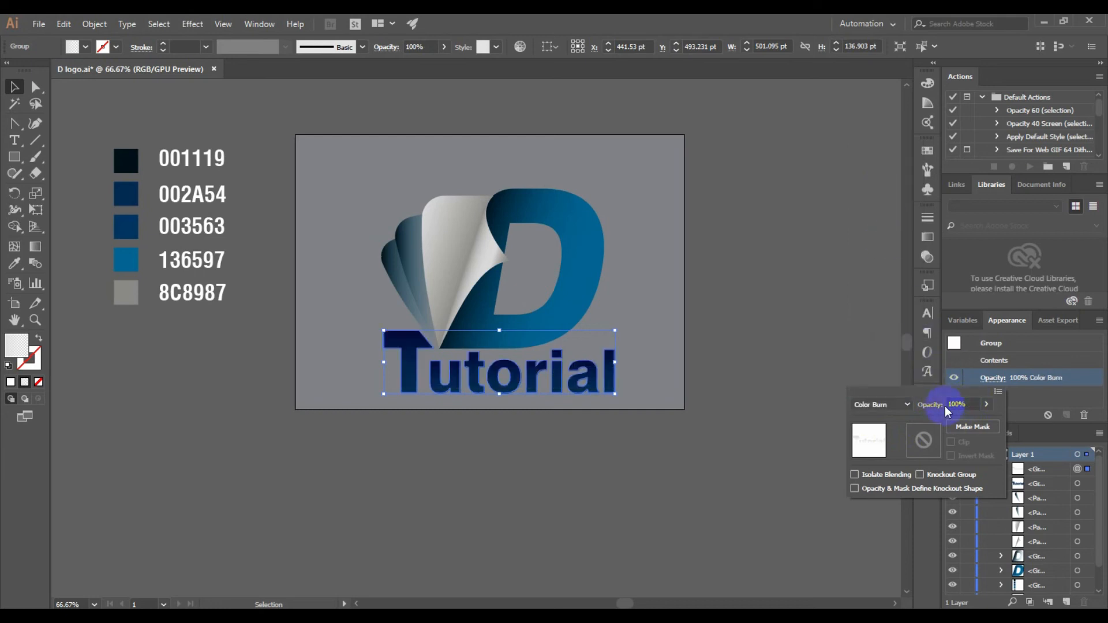
click(811, 291)
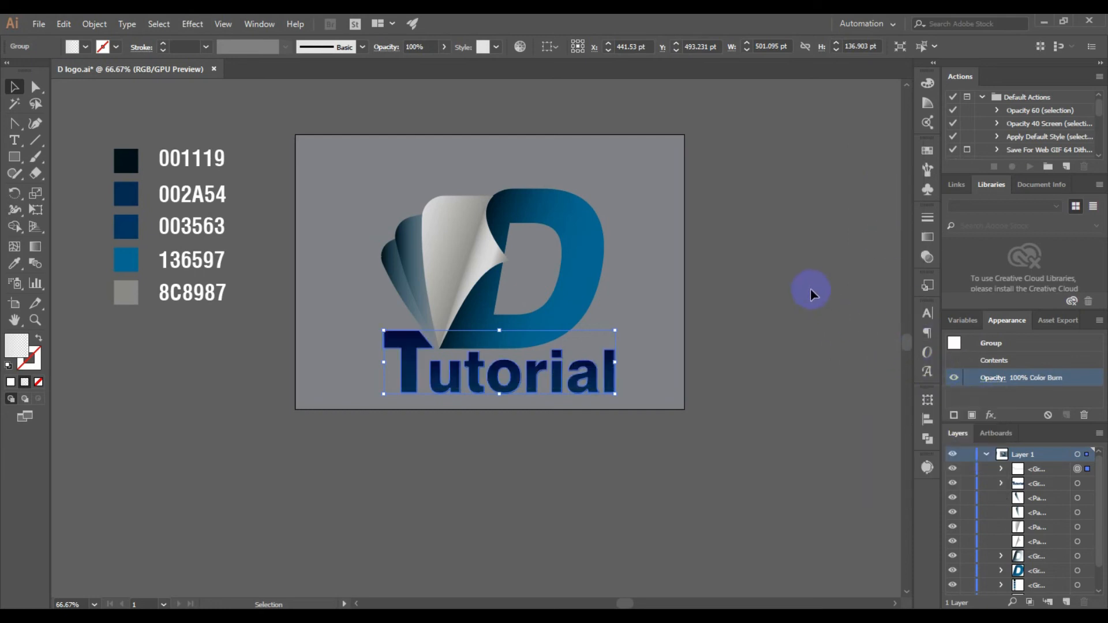
click(811, 288)
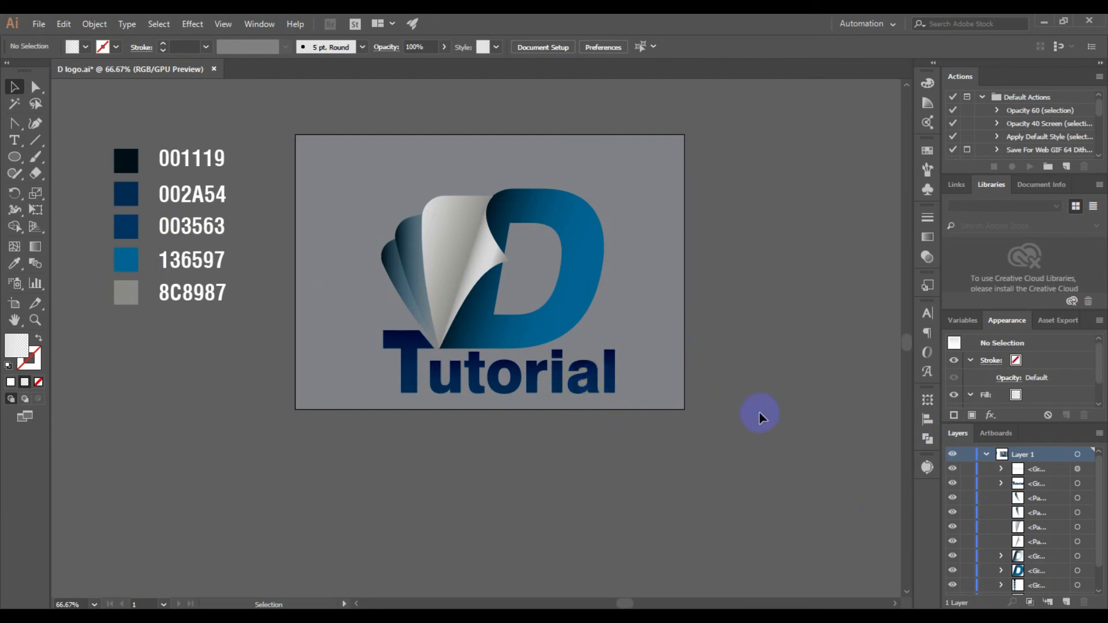
Hide the locked grey background object and move the whole logo with its wordmark slightly up to centre it on the artboard
scroll(981, 537, down, 2)
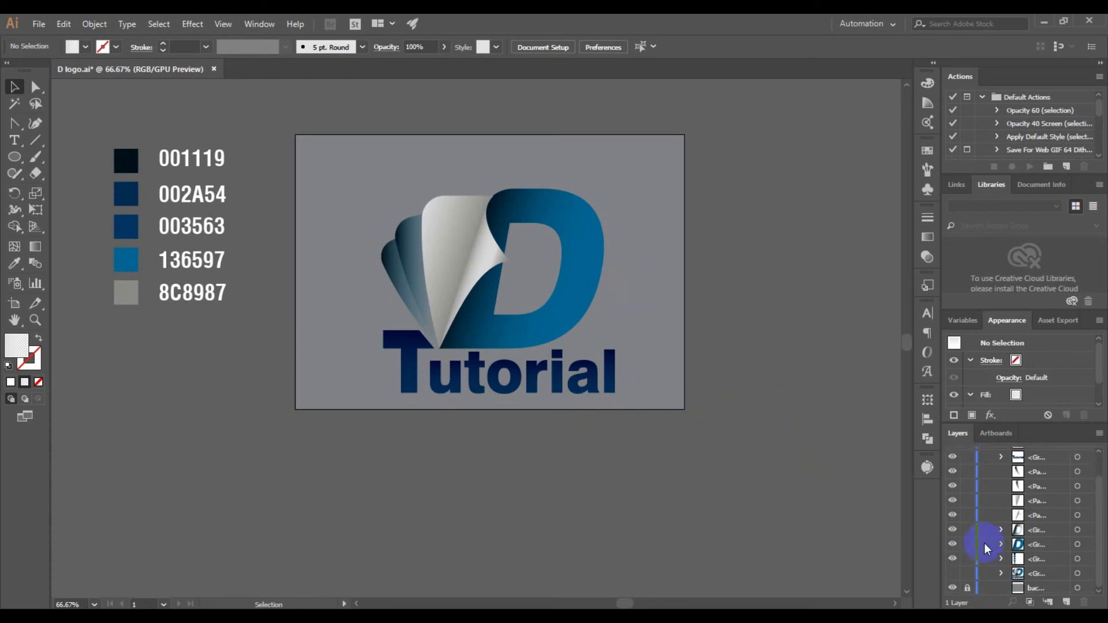
click(953, 587)
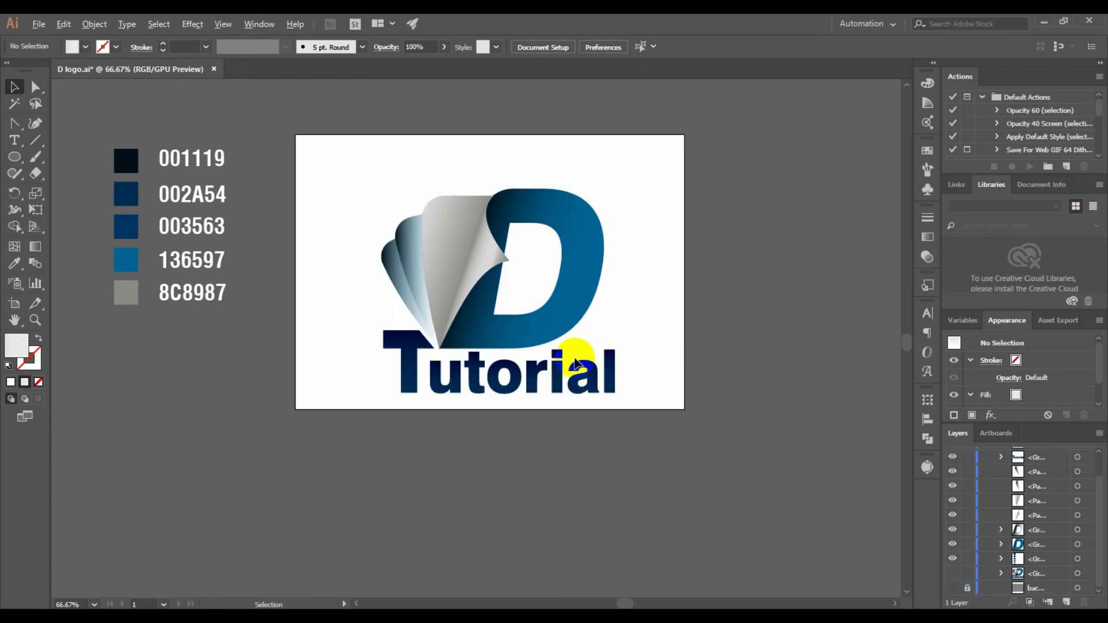
scroll(575, 356, down, 1)
drag(754, 344, 709, 354)
drag(345, 219, 581, 444)
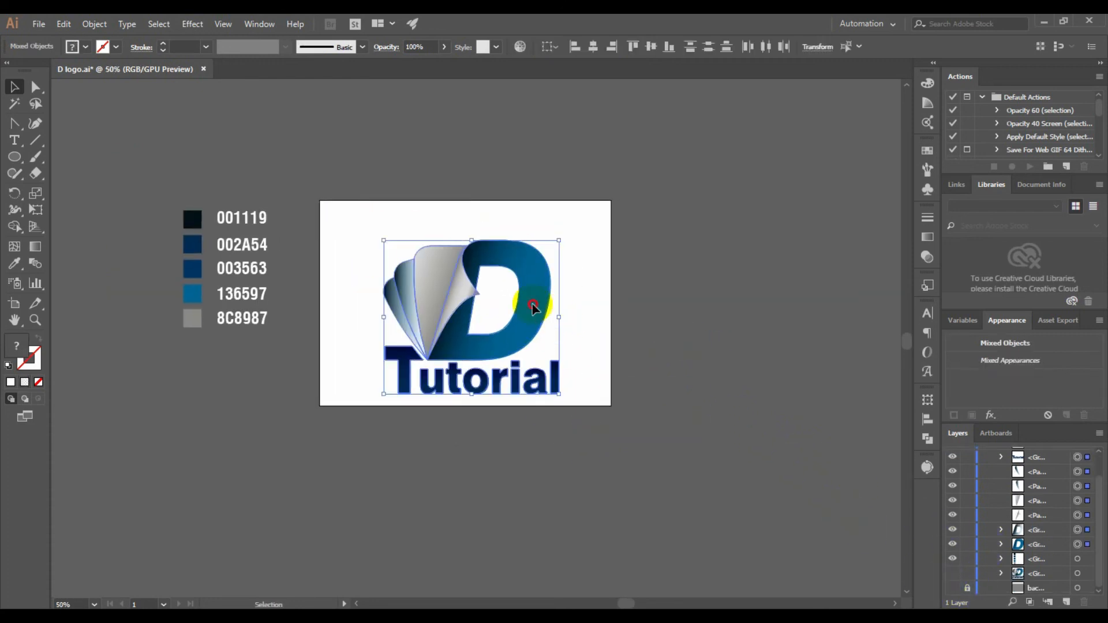
drag(535, 302, 537, 288)
click(760, 365)
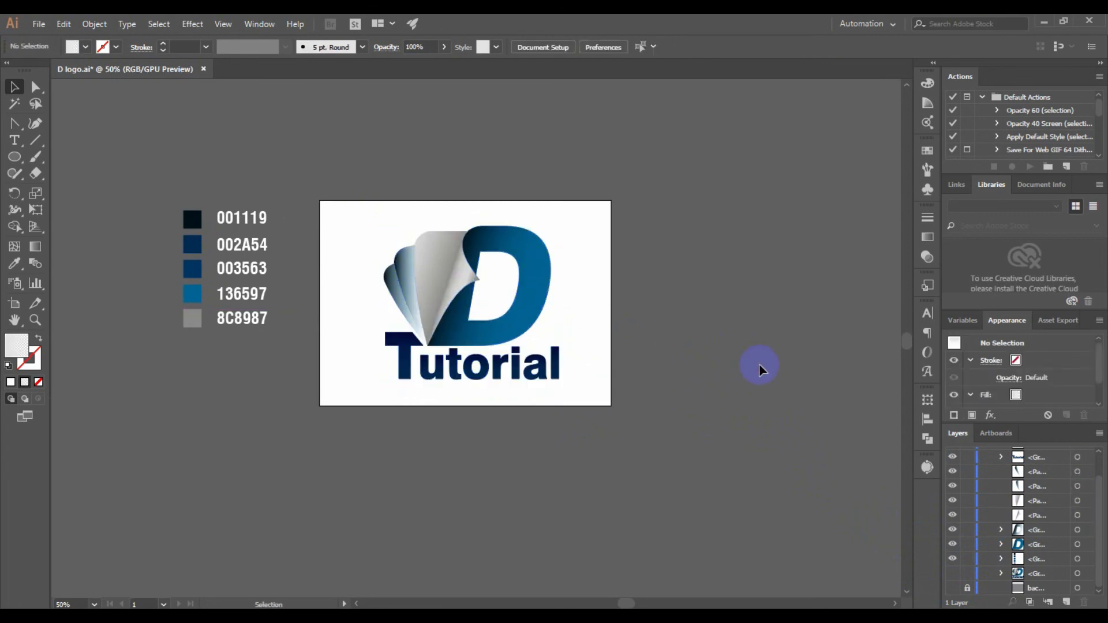